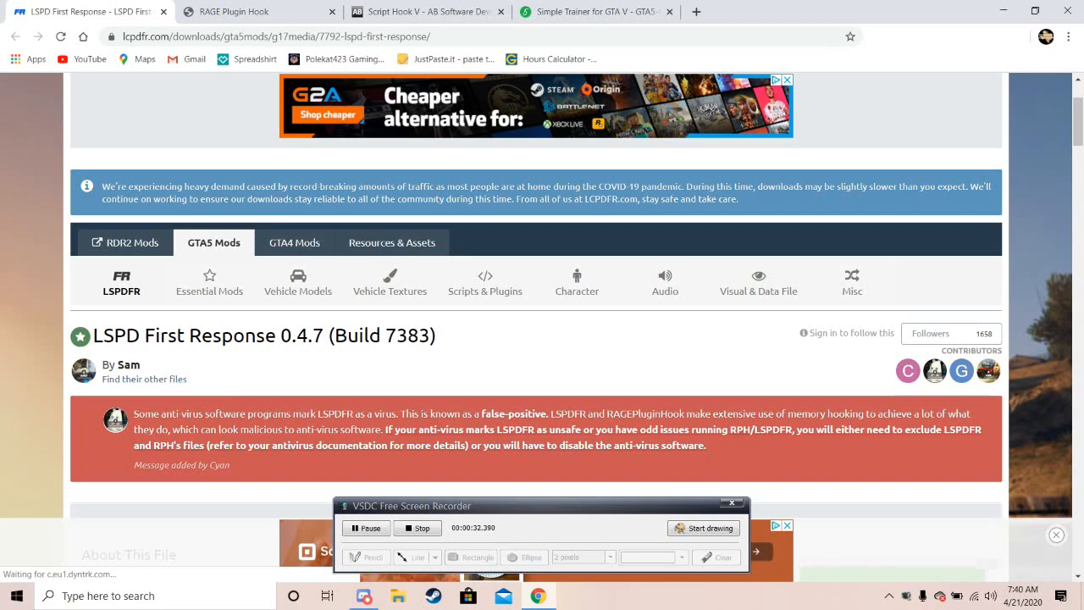
Open the file download list for LSPD First Response 0.4.7 (Build 7383).
{"action": "scroll", "coordinate": [438, 266], "scroll_direction": "down", "scroll_amount": 1}
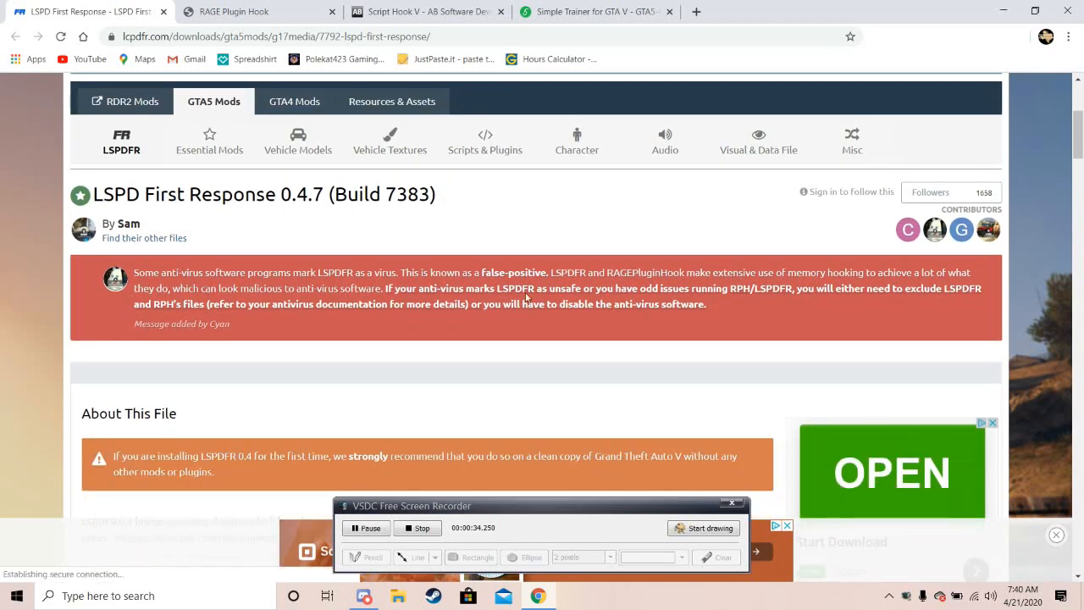
{"action": "left_click", "coordinate": [99, 166]}
{"action": "mouse_move", "coordinate": [95, 193]}
{"action": "left_mouse_down"}
{"action": "mouse_move", "coordinate": [218, 178]}
{"action": "mouse_move", "coordinate": [93, 194]}
{"action": "left_mouse_up"}
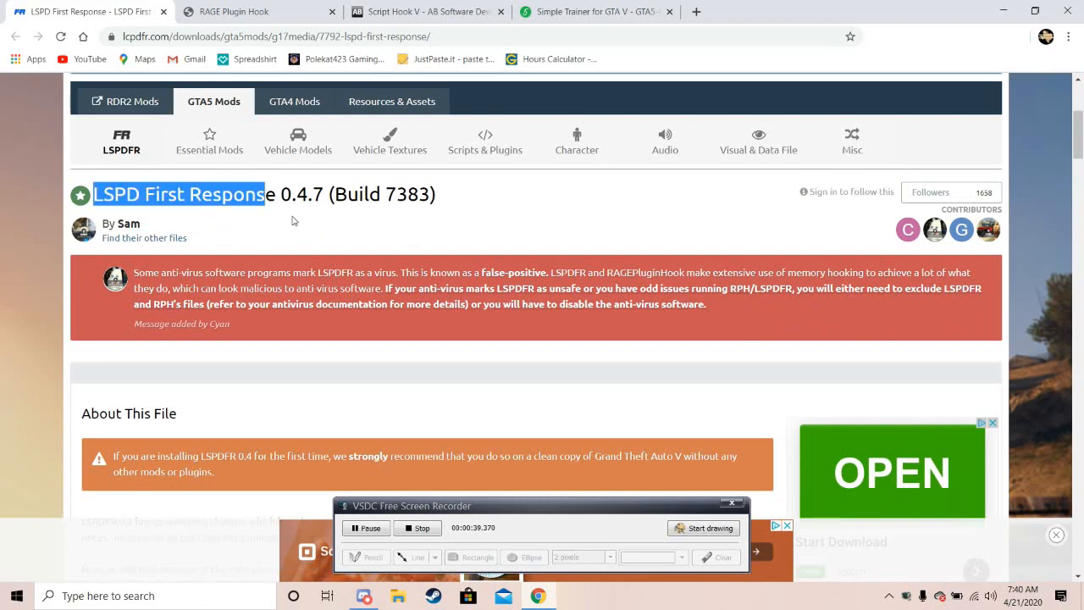
{"action": "left_click", "coordinate": [292, 213]}
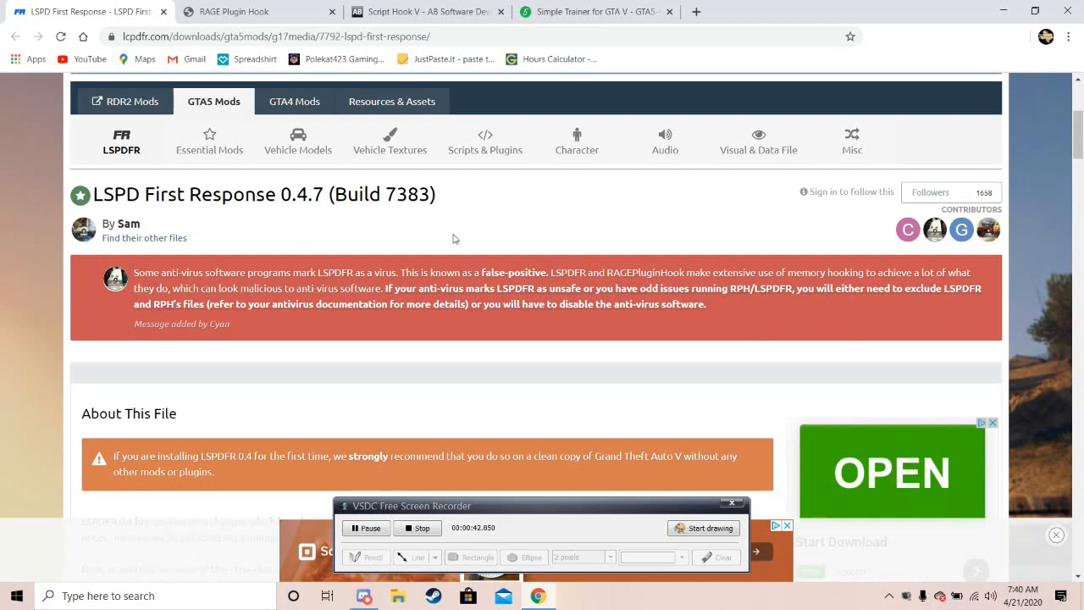
{"action": "scroll", "coordinate": [460, 240], "scroll_direction": "down", "scroll_amount": 6}
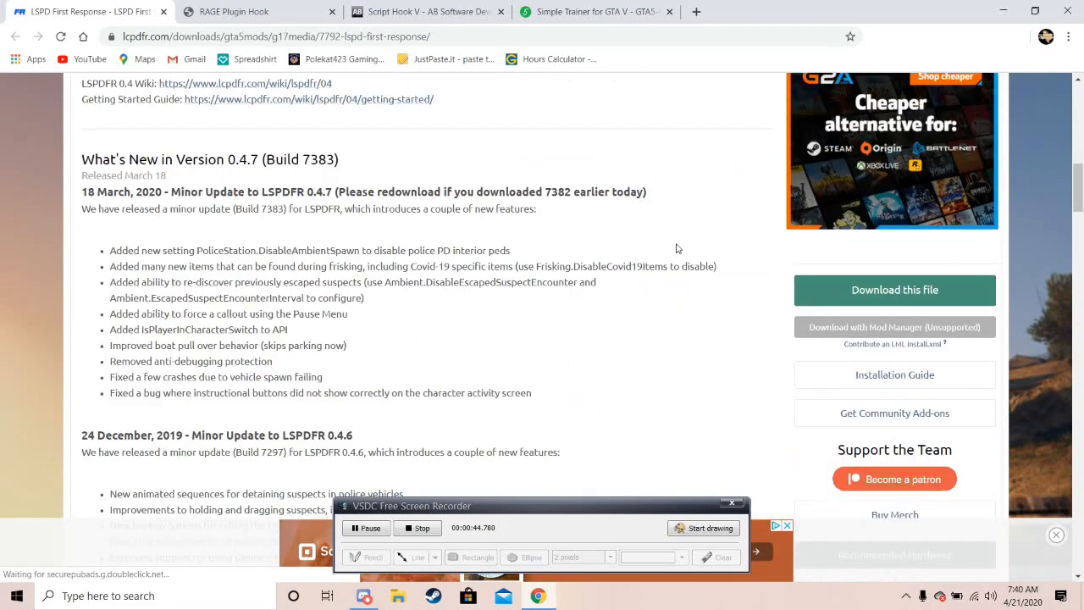
{"action": "left_click", "coordinate": [868, 289]}
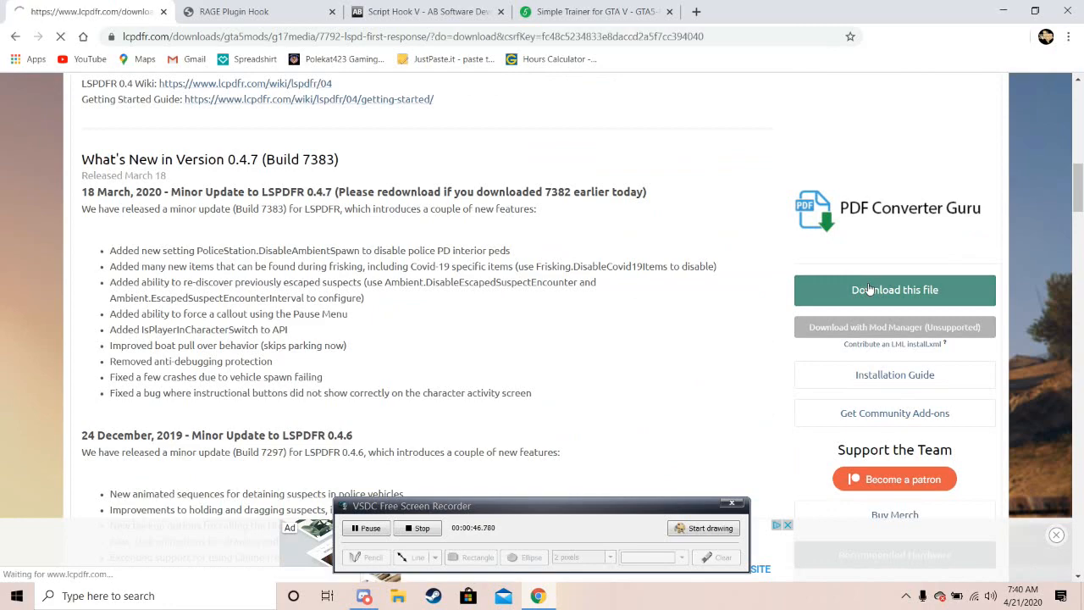
Download the manual install archive LSPDFR_047_Manual_Install.zip from the list of files.
{"action": "scroll", "coordinate": [857, 322], "scroll_direction": "down", "scroll_amount": 15}
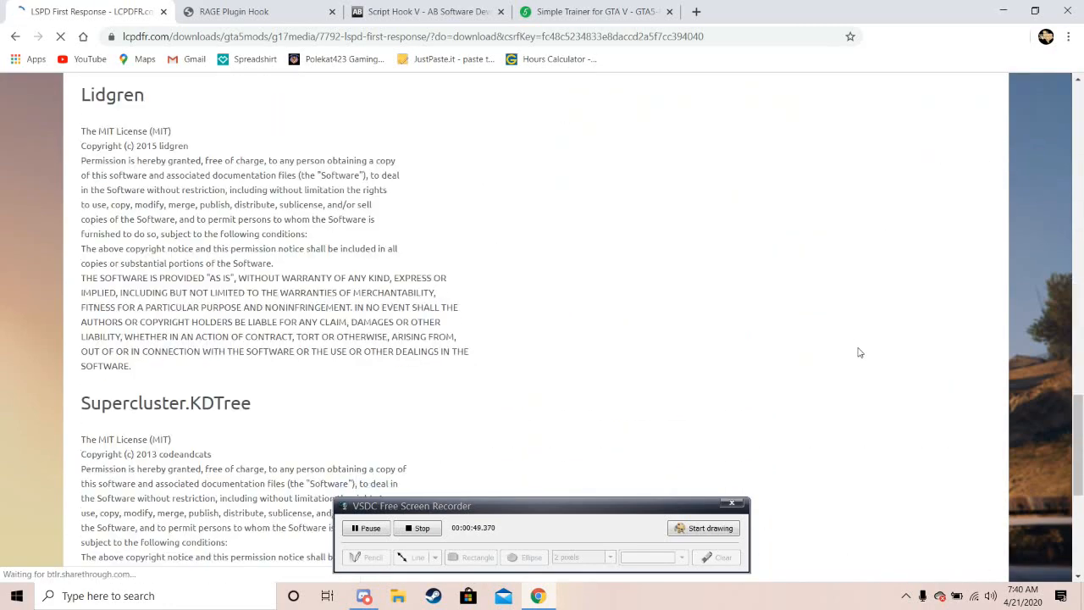
{"action": "scroll", "coordinate": [858, 353], "scroll_direction": "down", "scroll_amount": 5}
{"action": "left_click", "coordinate": [958, 344]}
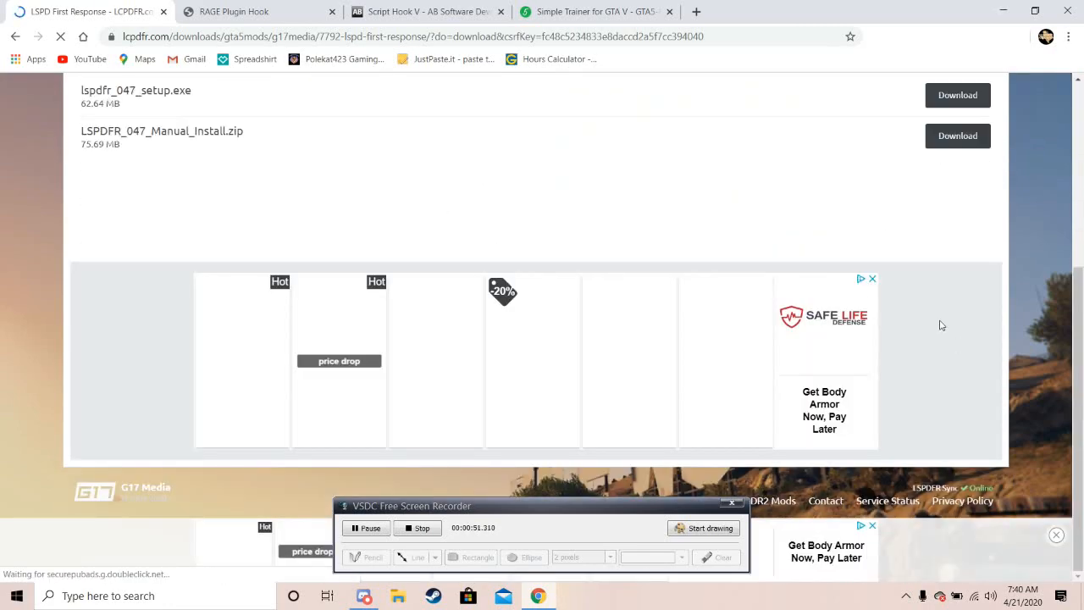
{"action": "scroll", "coordinate": [941, 325], "scroll_direction": "up", "scroll_amount": 3}
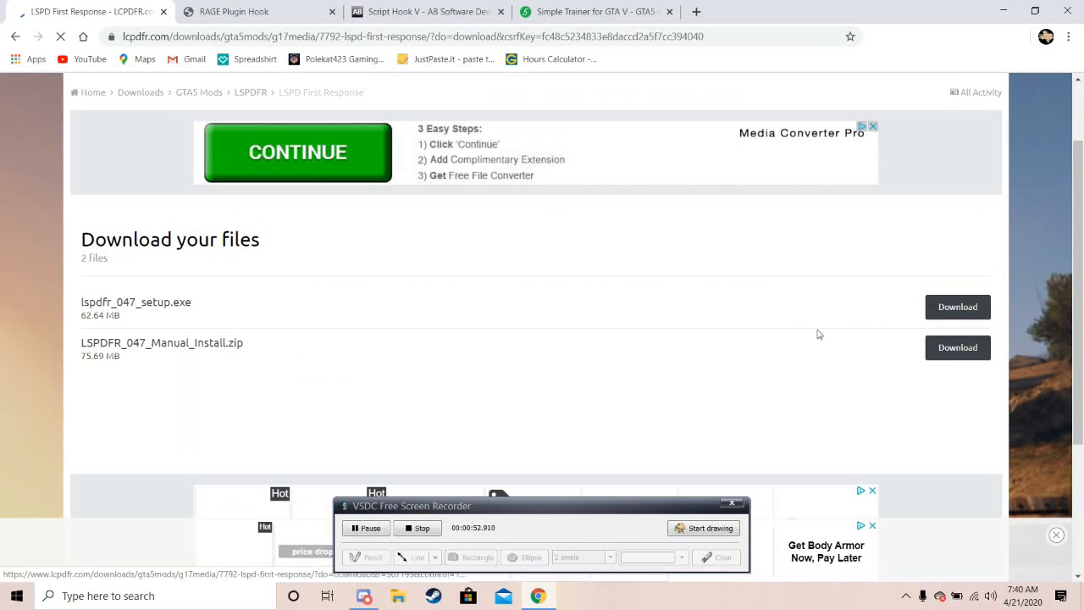
{"action": "scroll", "coordinate": [332, 275], "scroll_direction": "down", "scroll_amount": 1}
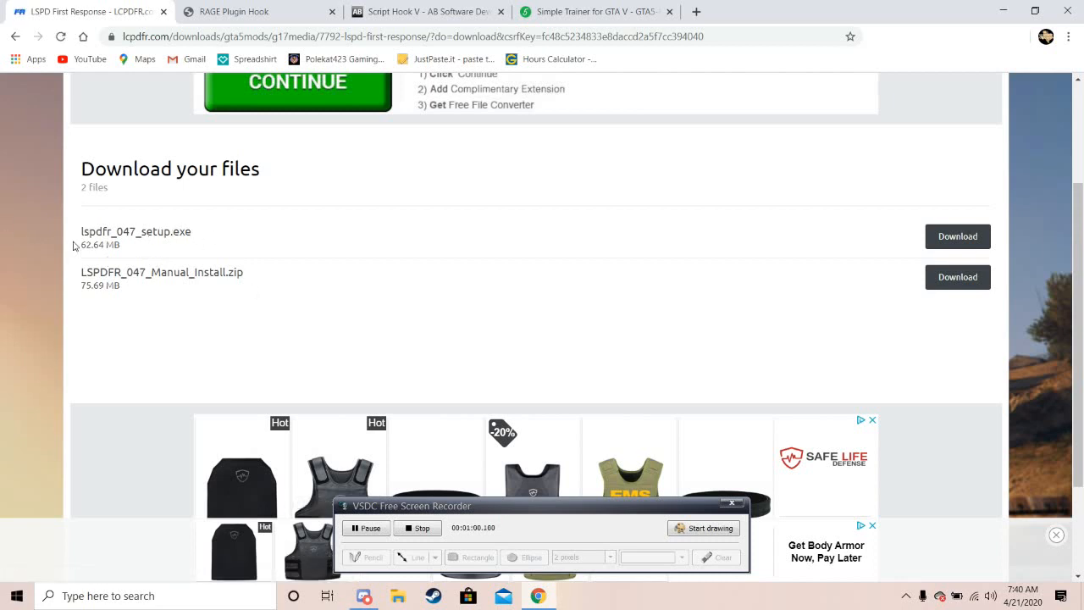
{"action": "left_click", "coordinate": [974, 284]}
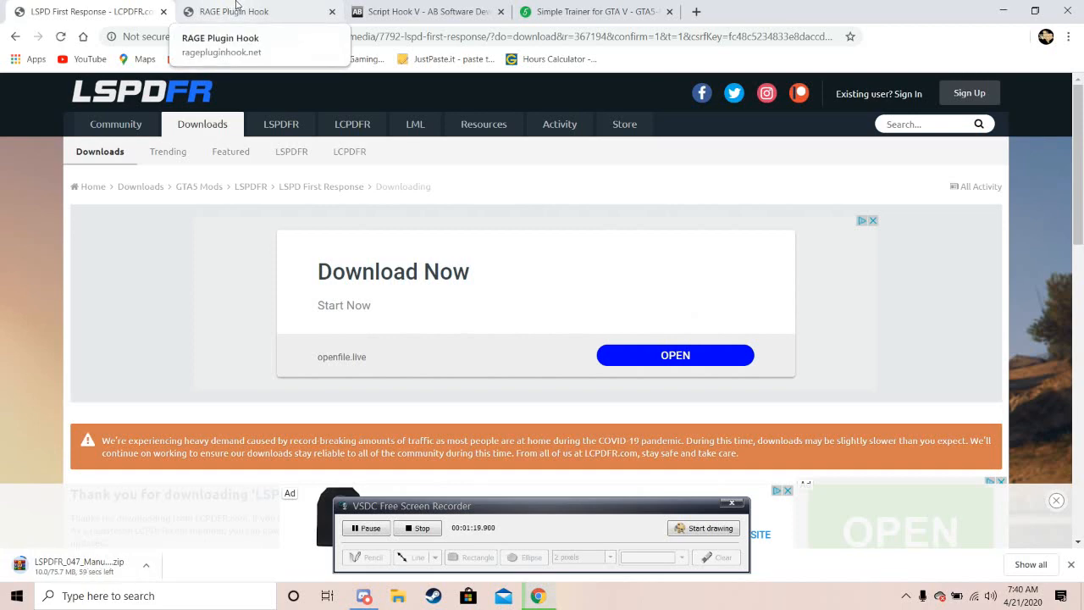
Download RAGE Plugin Hook 1.78.1267.16039 for Grand Theft Auto V (Legacy) from the RAGE Plugin Hook site.
{"action": "left_click", "coordinate": [260, 6]}
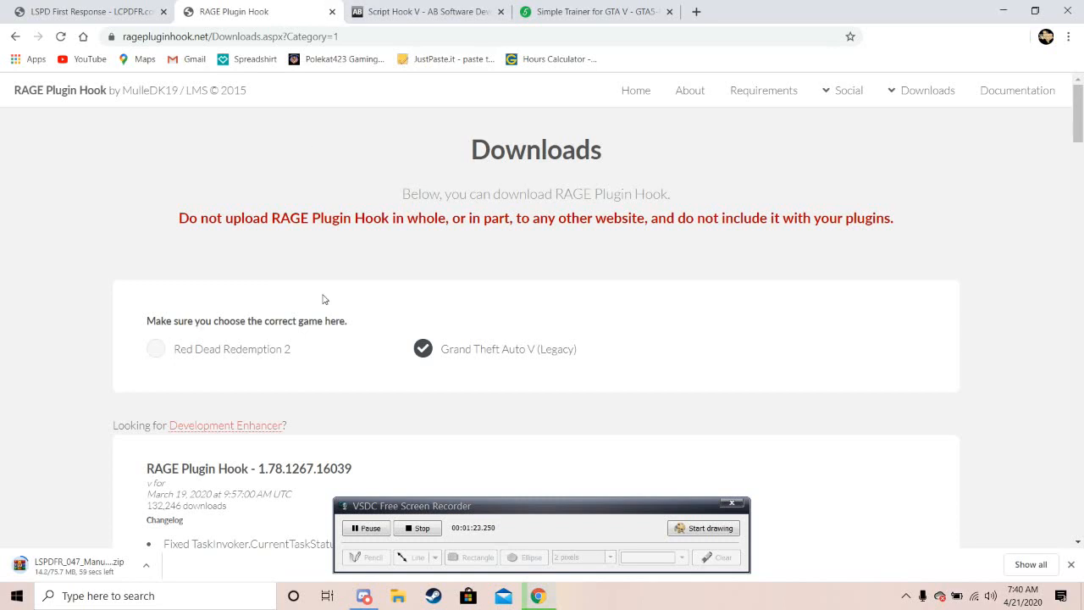
{"action": "scroll", "coordinate": [323, 299], "scroll_direction": "down", "scroll_amount": 1}
{"action": "scroll", "coordinate": [319, 299], "scroll_direction": "down", "scroll_amount": 1}
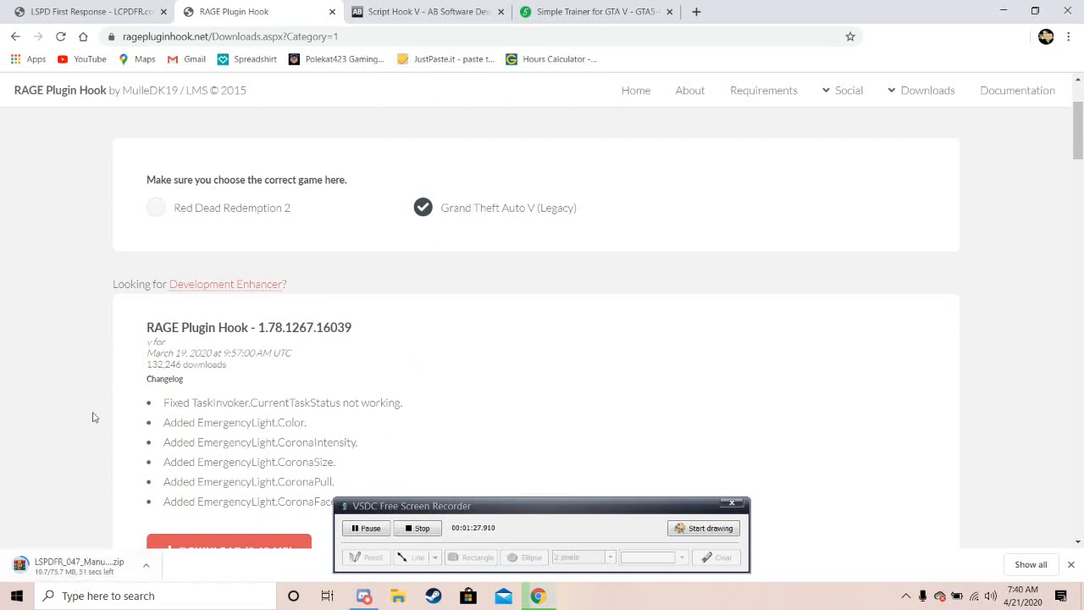
{"action": "scroll", "coordinate": [102, 405], "scroll_direction": "down", "scroll_amount": 1}
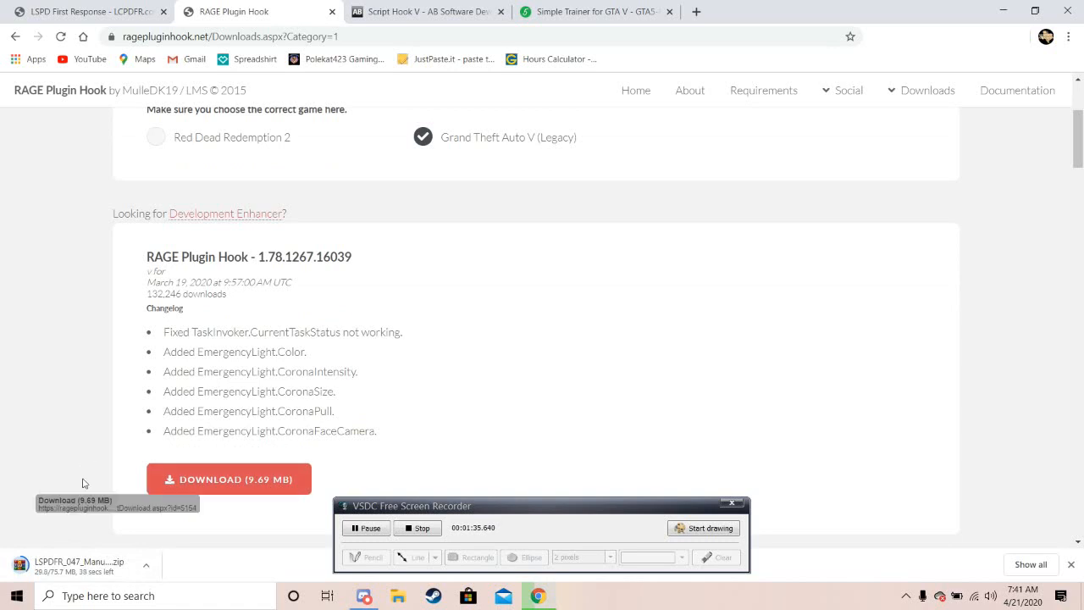
{"action": "scroll", "coordinate": [170, 459], "scroll_direction": "down", "scroll_amount": 1}
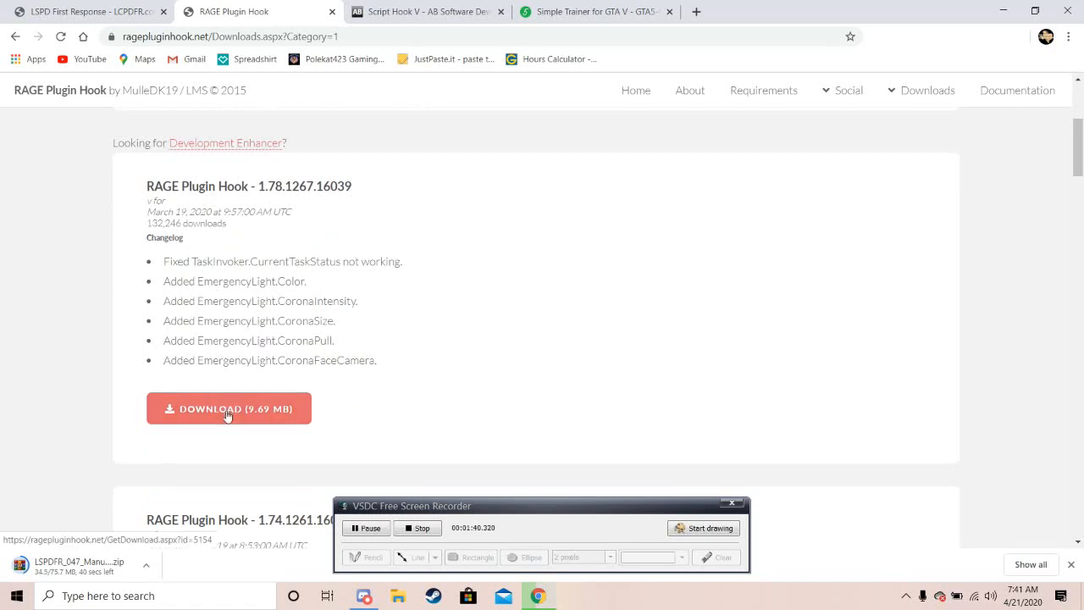
{"action": "scroll", "coordinate": [246, 365], "scroll_direction": "down", "scroll_amount": 2}
{"action": "scroll", "coordinate": [242, 326], "scroll_direction": "up", "scroll_amount": 3}
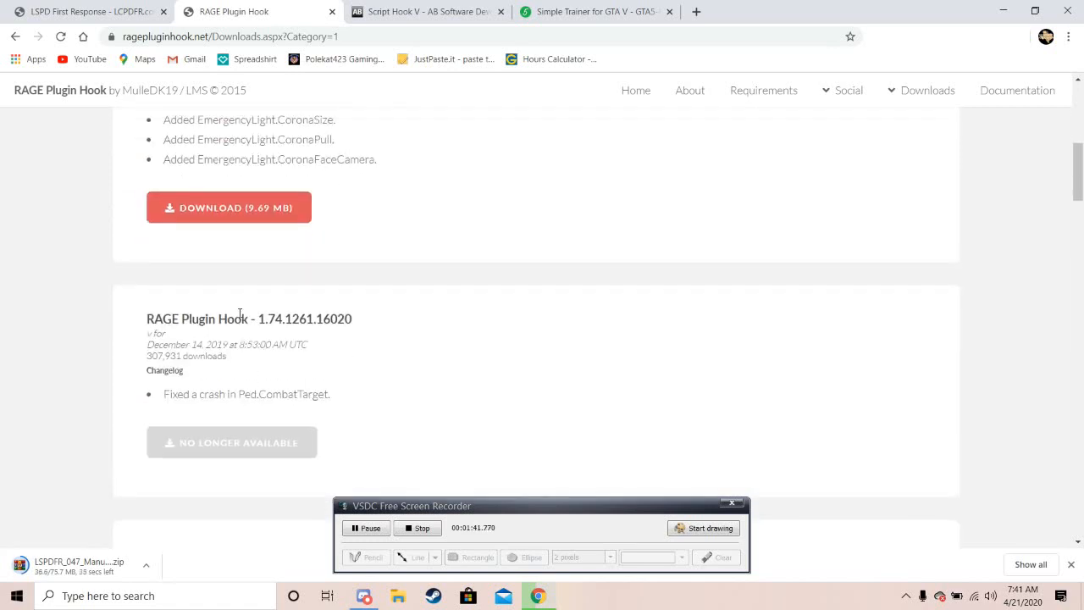
{"action": "scroll", "coordinate": [234, 183], "scroll_direction": "up", "scroll_amount": 1}
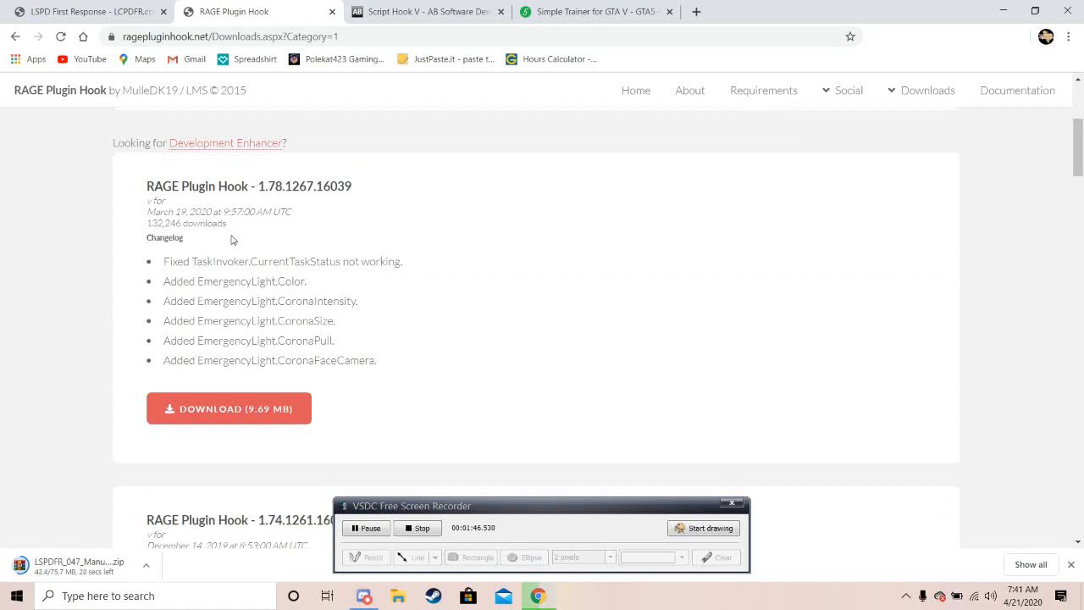
{"action": "left_click_drag", "start_coordinate": [258, 188], "coordinate": [296, 197]}
{"action": "left_click", "coordinate": [296, 207]}
{"action": "left_click", "coordinate": [230, 409]}
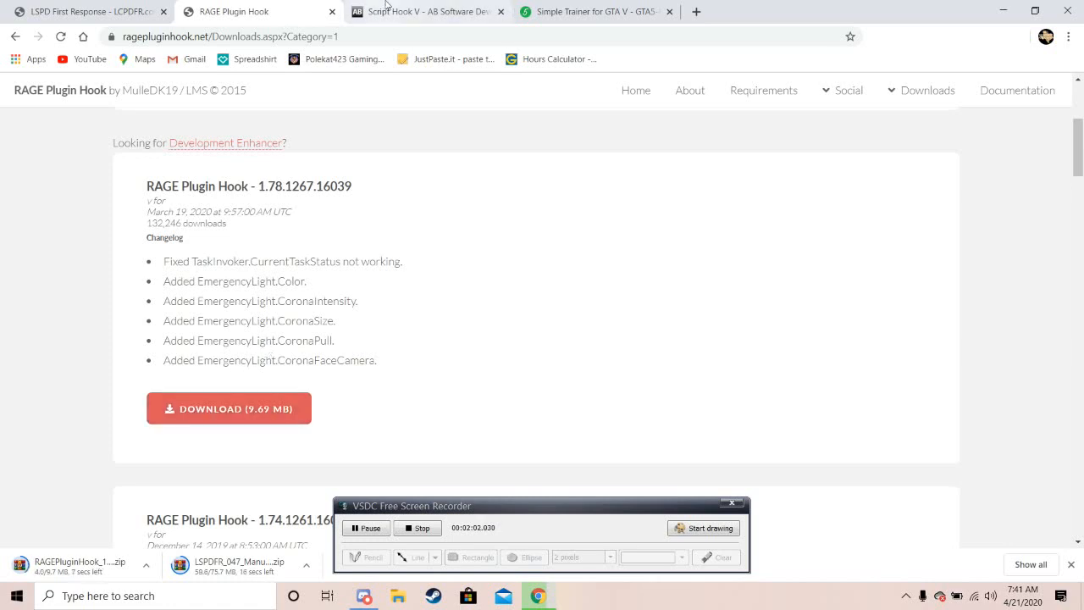
Download Script Hook V version v1.0.1868.1 from the AB Software Development page.
{"action": "left_click", "coordinate": [435, 4]}
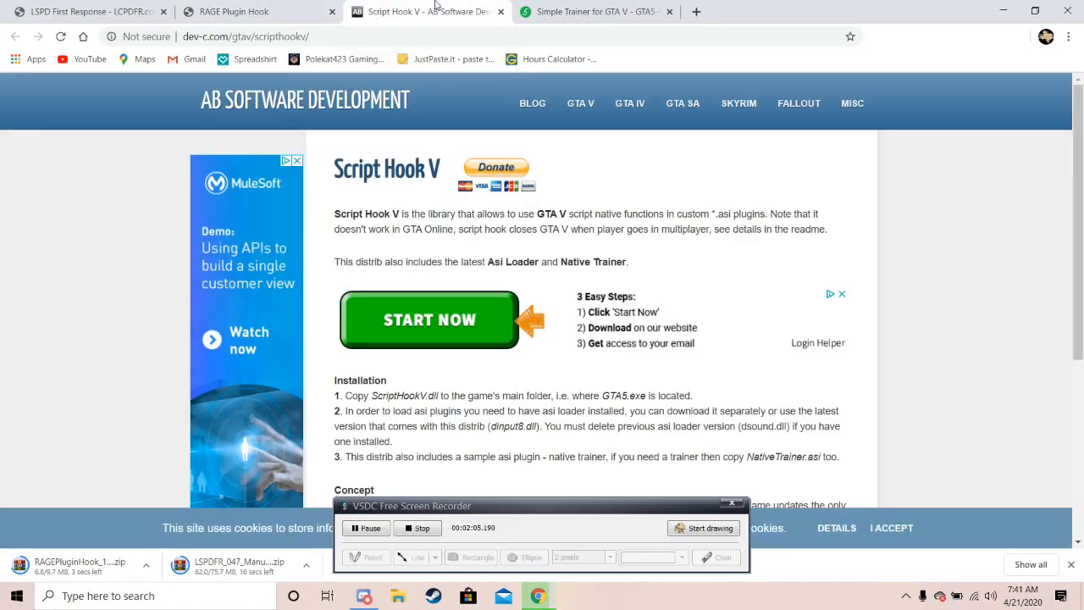
{"action": "scroll", "coordinate": [669, 322], "scroll_direction": "down", "scroll_amount": 4}
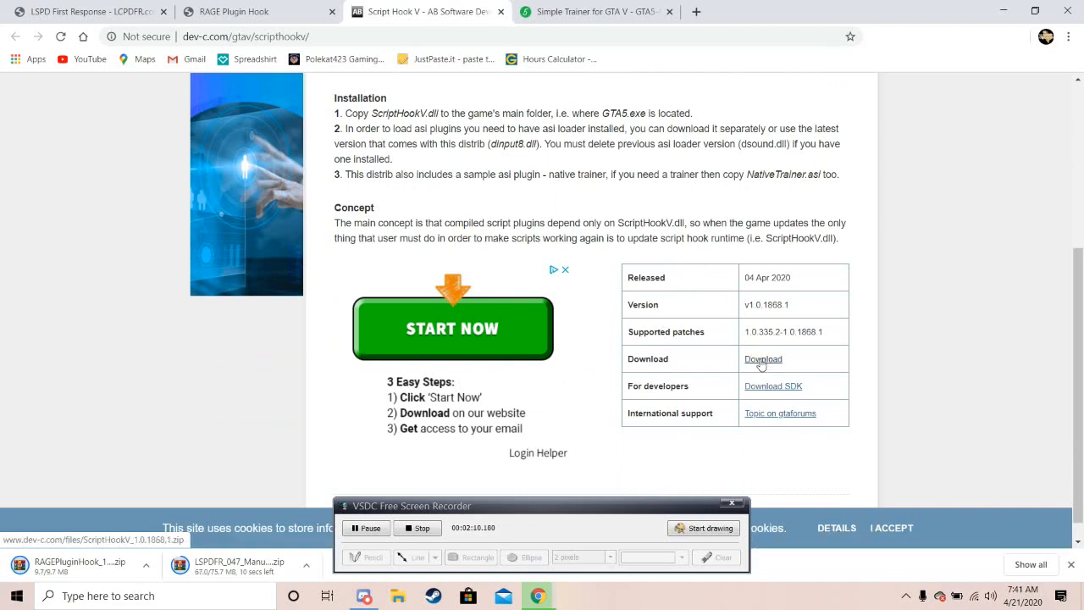
{"action": "left_click", "coordinate": [762, 359]}
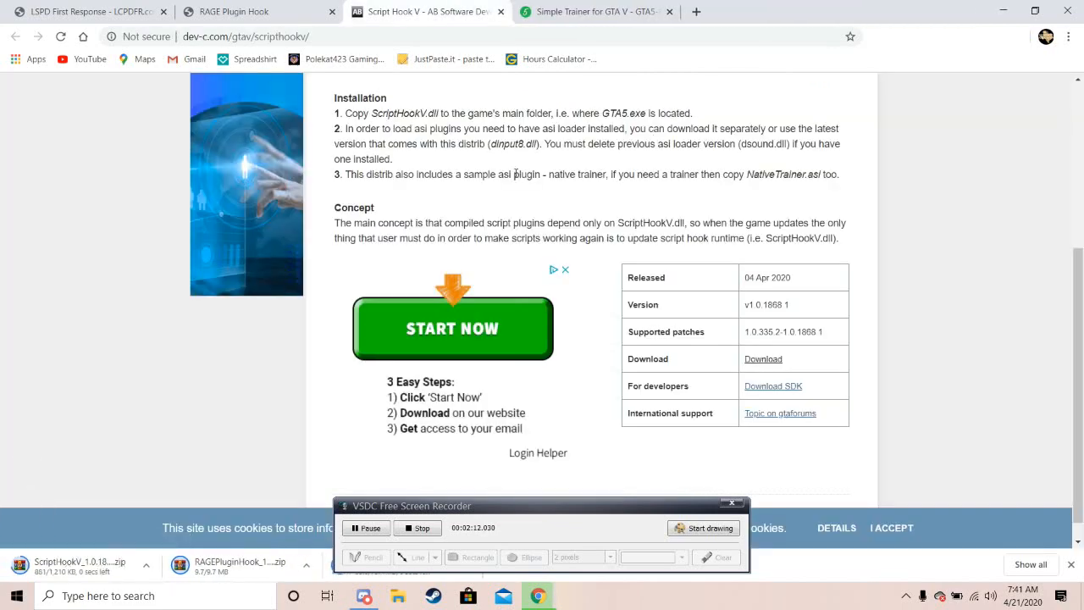
Download Simple Trainer for GTA V 11.0 from the GTA5-Mods page.
{"action": "left_click", "coordinate": [597, 11]}
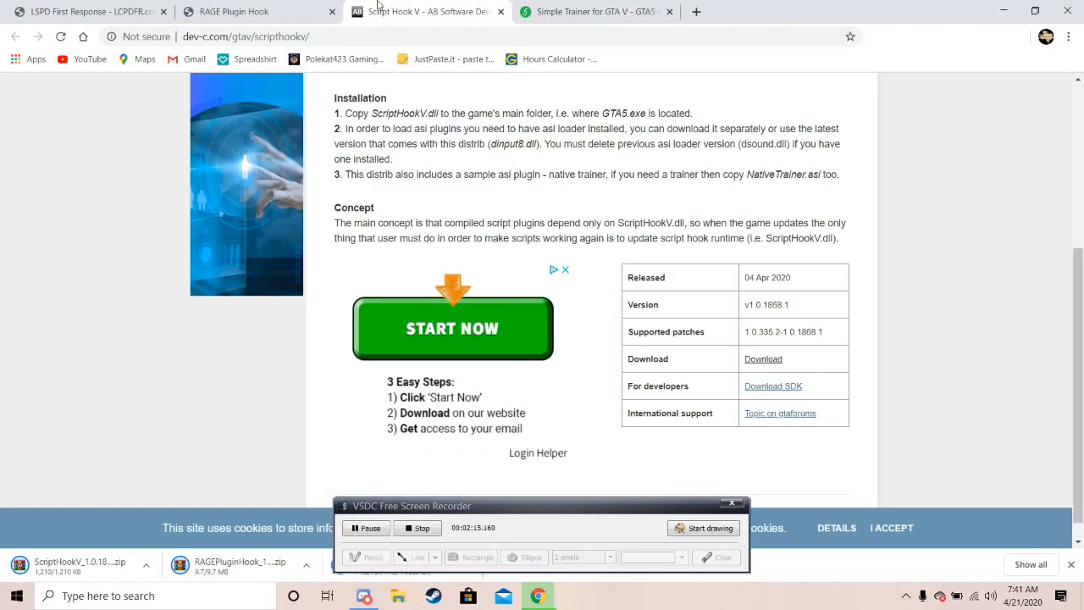
{"action": "left_click", "coordinate": [428, 11]}
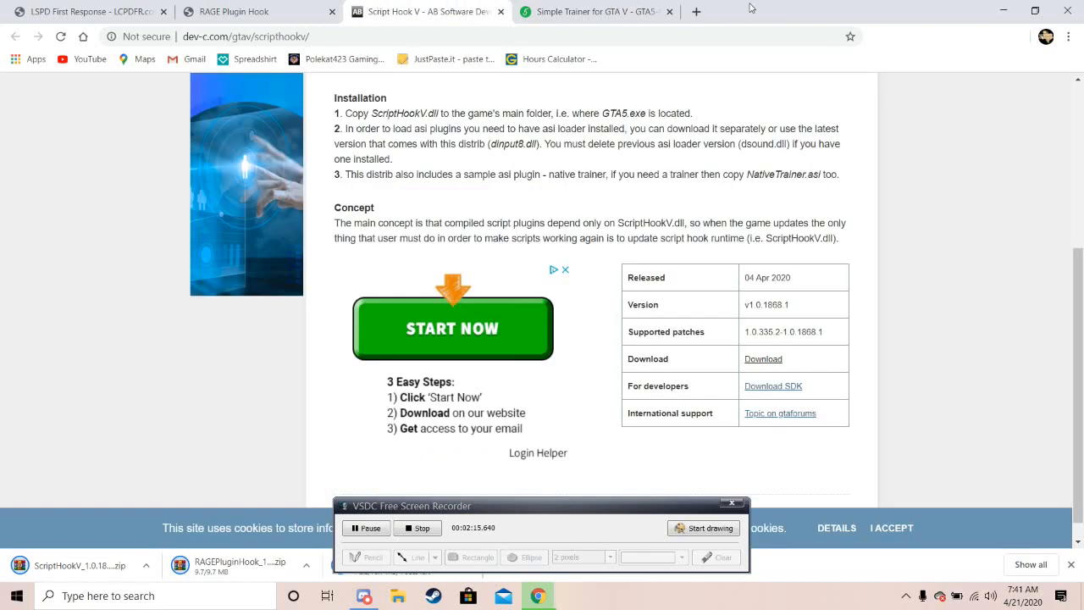
{"action": "left_click", "coordinate": [631, 9]}
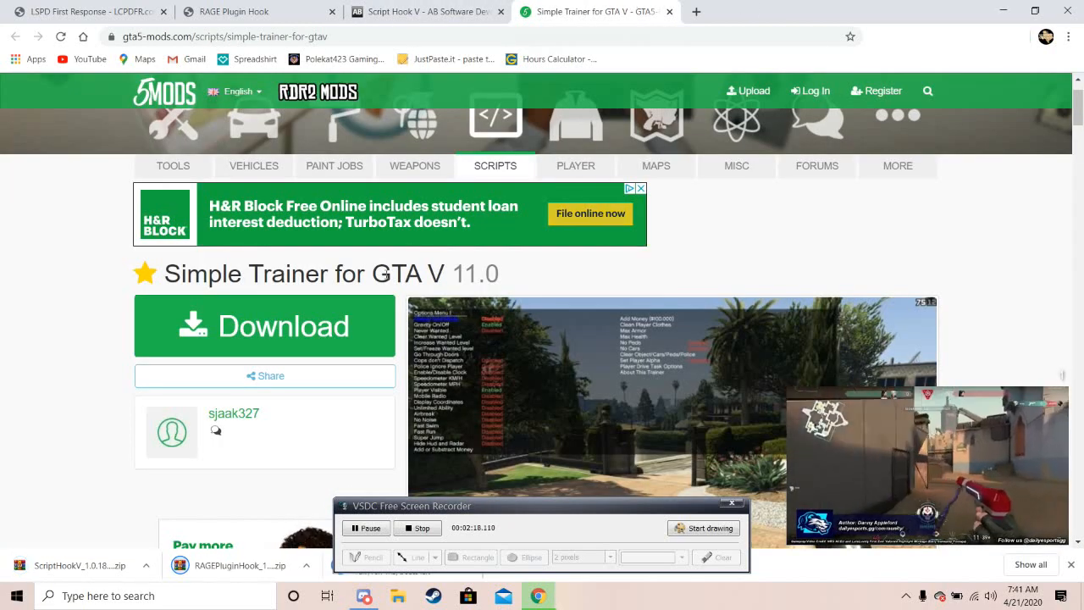
{"action": "left_click", "coordinate": [336, 337]}
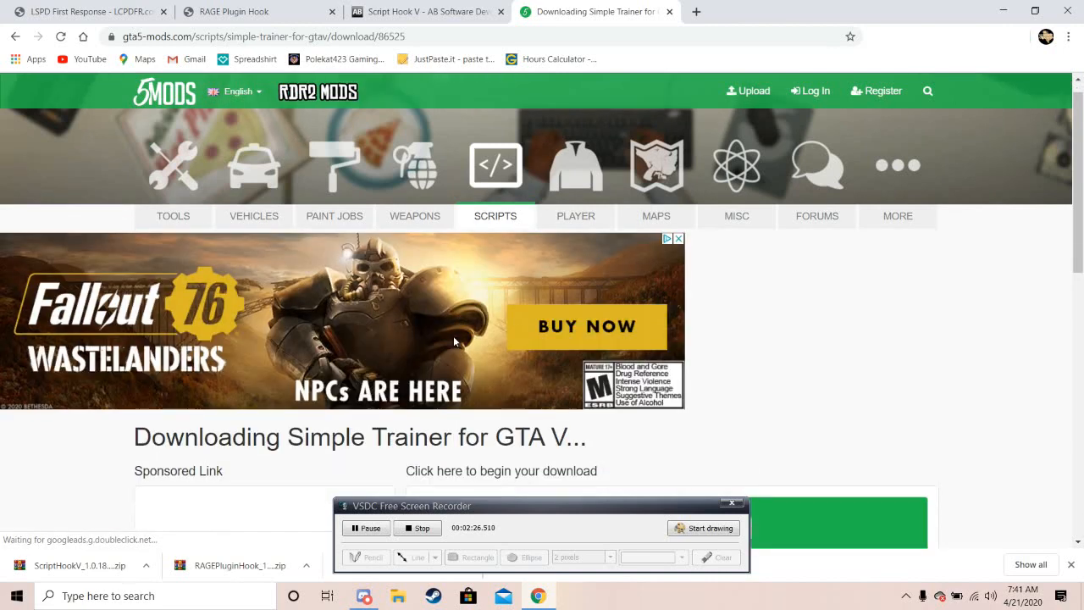
{"action": "scroll", "coordinate": [466, 195], "scroll_direction": "down", "scroll_amount": 2}
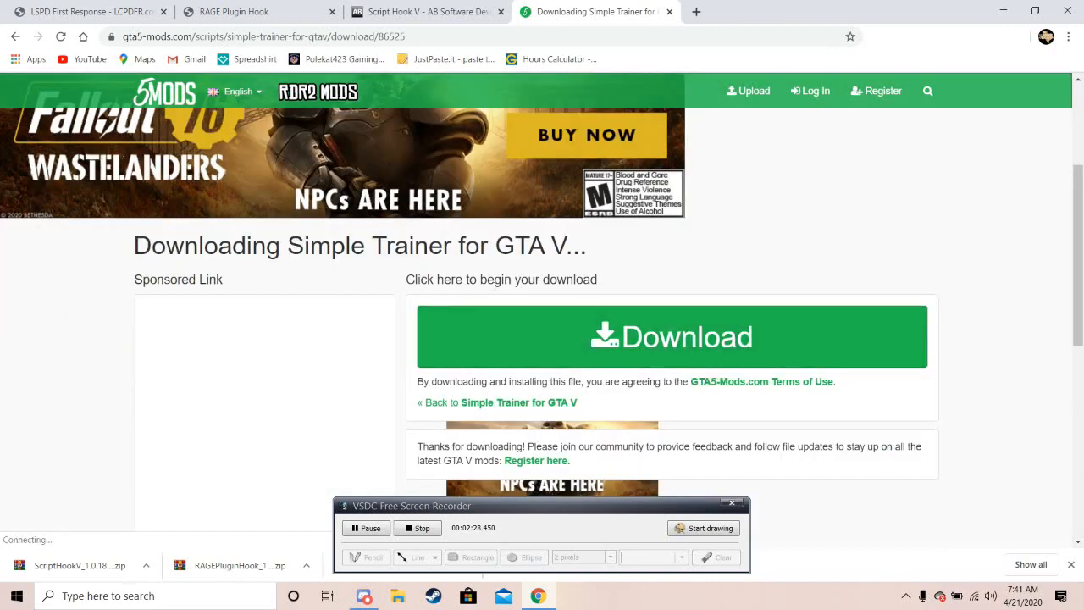
{"action": "left_click", "coordinate": [659, 347]}
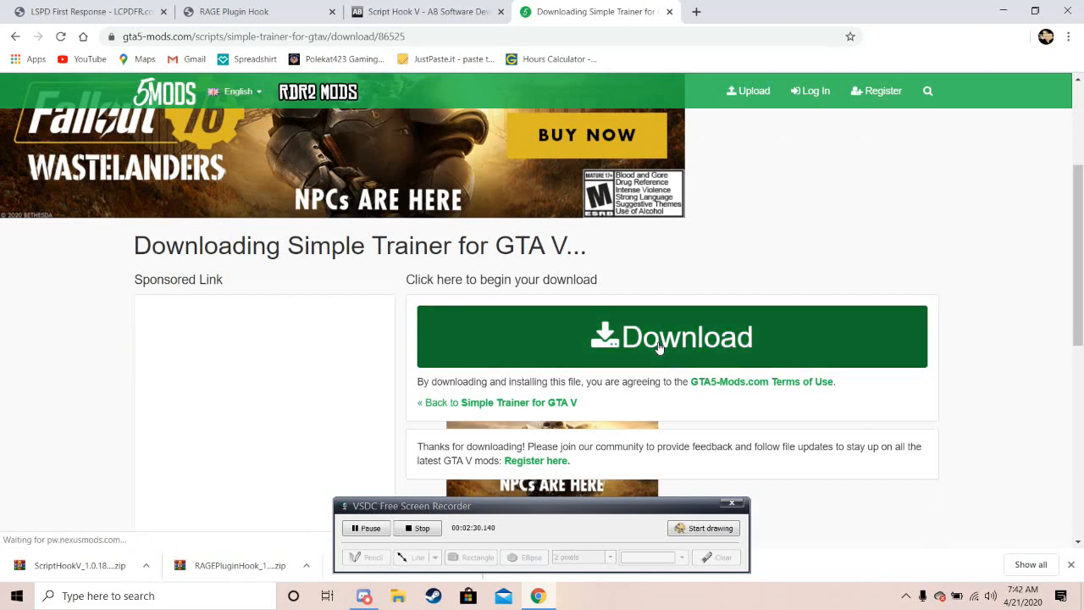
Restore the browser to a smaller window, placed and resized so all four downloads show and the desktop below is free.
{"action": "left_click_drag", "start_coordinate": [550, 506], "coordinate": [850, 77]}
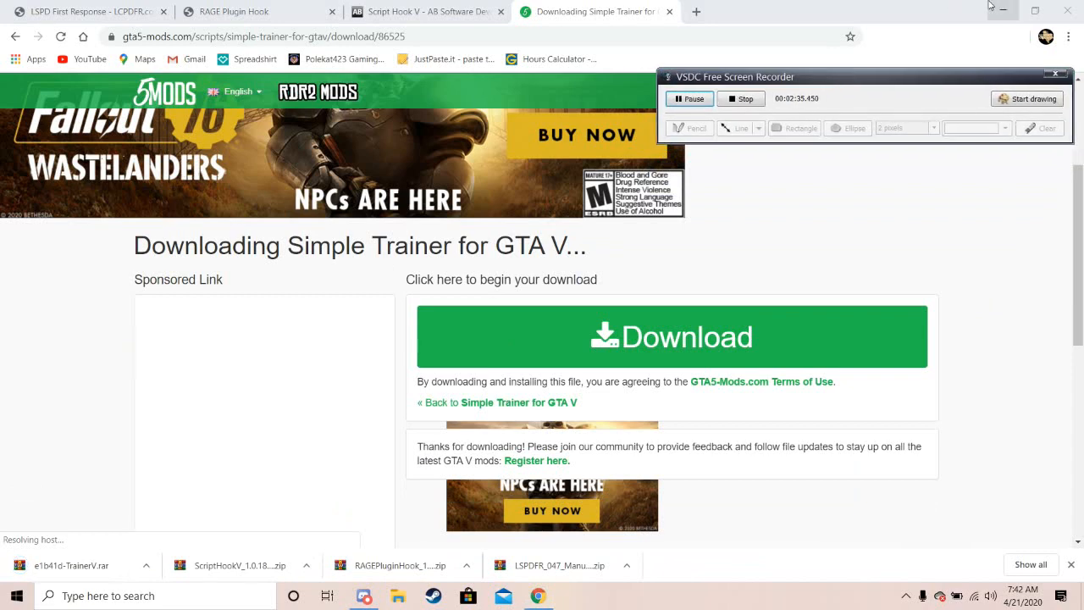
{"action": "left_click", "coordinate": [1038, 6]}
{"action": "left_click", "coordinate": [1037, 7]}
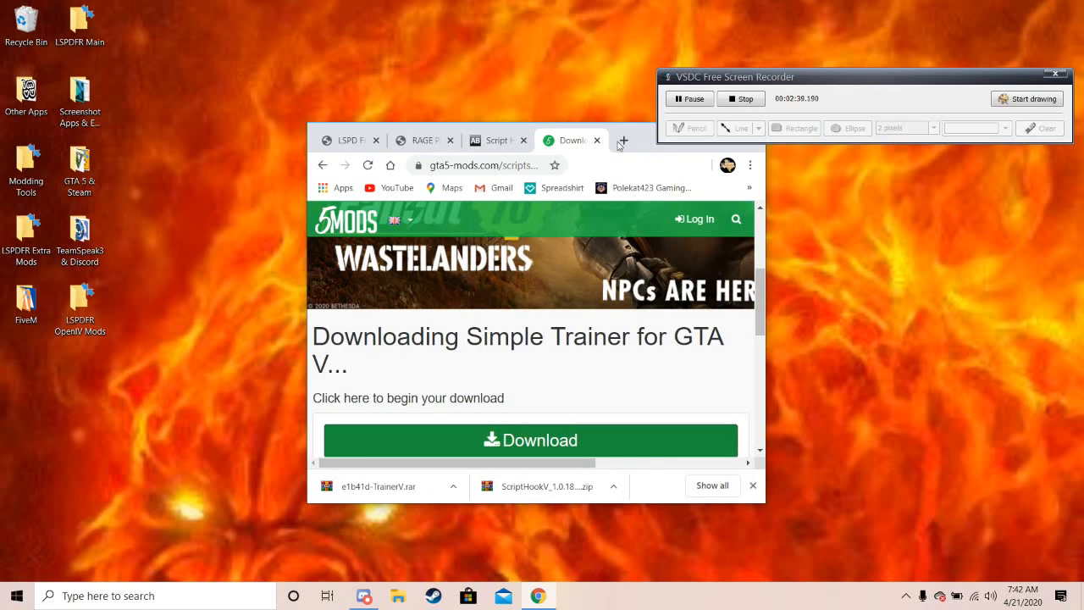
{"action": "left_click_drag", "start_coordinate": [645, 149], "coordinate": [339, 26]}
{"action": "left_click_drag", "start_coordinate": [465, 257], "coordinate": [773, 292]}
Copy the LSPDFR, RAGEPluginHook, ScriptHookV and TrainerV archives from the browser's downloads to the desktop, and minimize the browser.
{"action": "left_click_drag", "start_coordinate": [505, 366], "coordinate": [508, 442]}
{"action": "left_click_drag", "start_coordinate": [348, 366], "coordinate": [349, 440]}
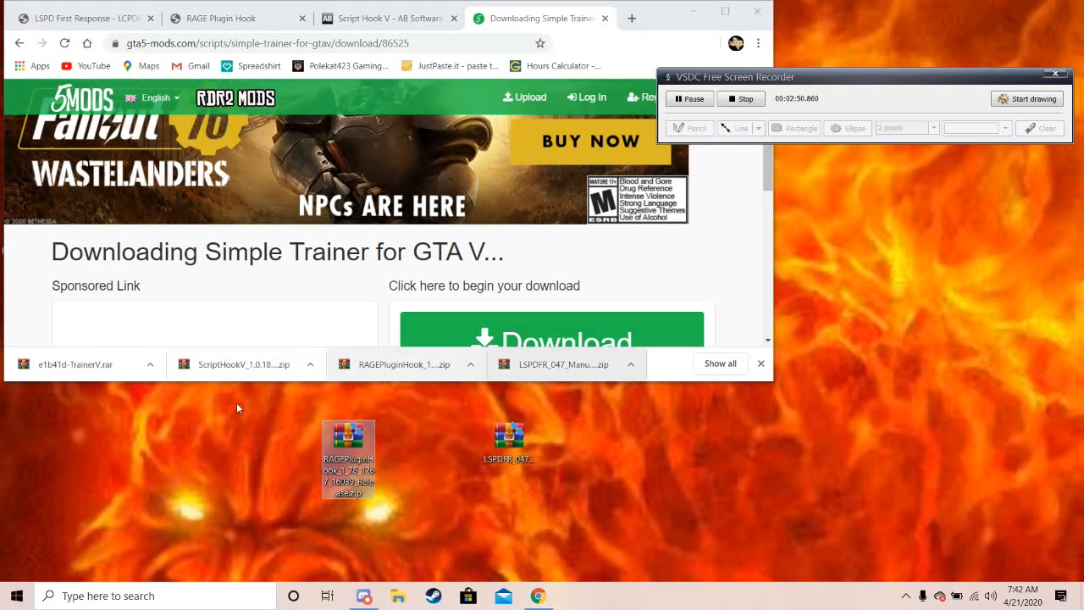
{"action": "left_click_drag", "start_coordinate": [195, 371], "coordinate": [26, 442]}
{"action": "left_click", "coordinate": [691, 12]}
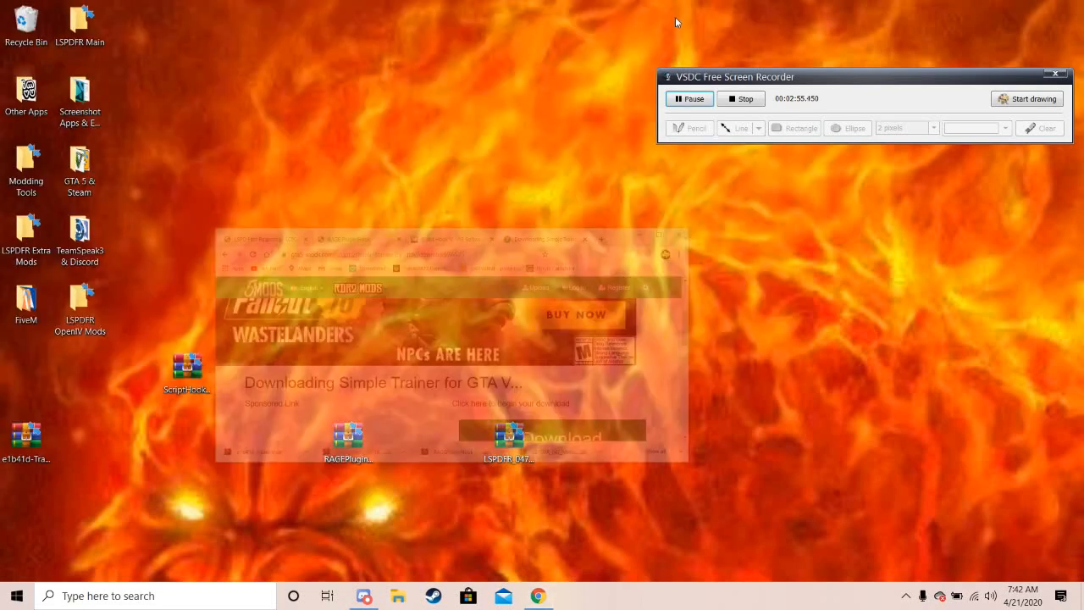
Arrange the archives in one desktop column beside the existing icons, in the order LSPDFR, RAGEPluginHook, ScriptHookV, TrainerV.
{"action": "left_click_drag", "start_coordinate": [194, 370], "coordinate": [135, 97]}
{"action": "left_click_drag", "start_coordinate": [18, 433], "coordinate": [134, 236]}
{"action": "left_click_drag", "start_coordinate": [134, 95], "coordinate": [140, 163]}
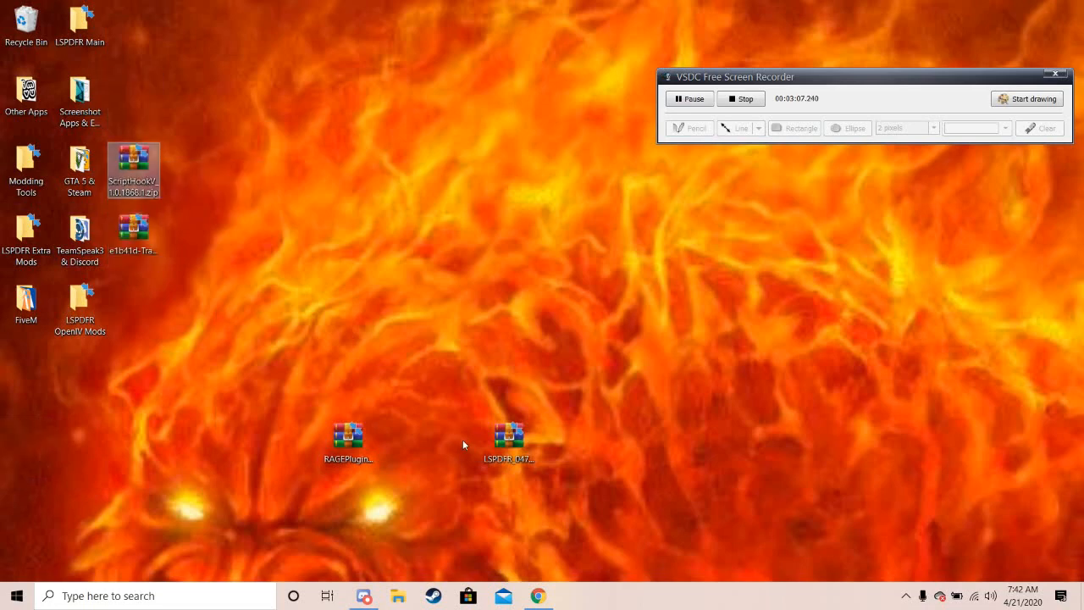
{"action": "left_click_drag", "start_coordinate": [348, 437], "coordinate": [176, 97]}
{"action": "left_click", "coordinate": [476, 400]}
{"action": "left_click_drag", "start_coordinate": [520, 422], "coordinate": [151, 18]}
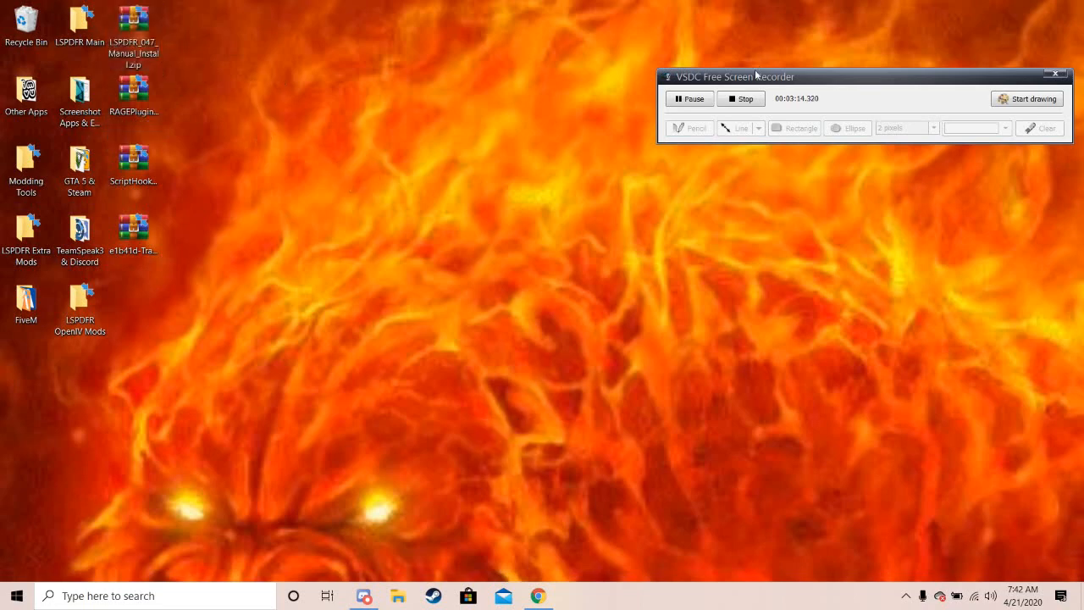
Open File Explorer and extend its window down to the taskbar, keeping the archives on the desktop in view.
{"action": "left_click_drag", "start_coordinate": [756, 74], "coordinate": [67, 515]}
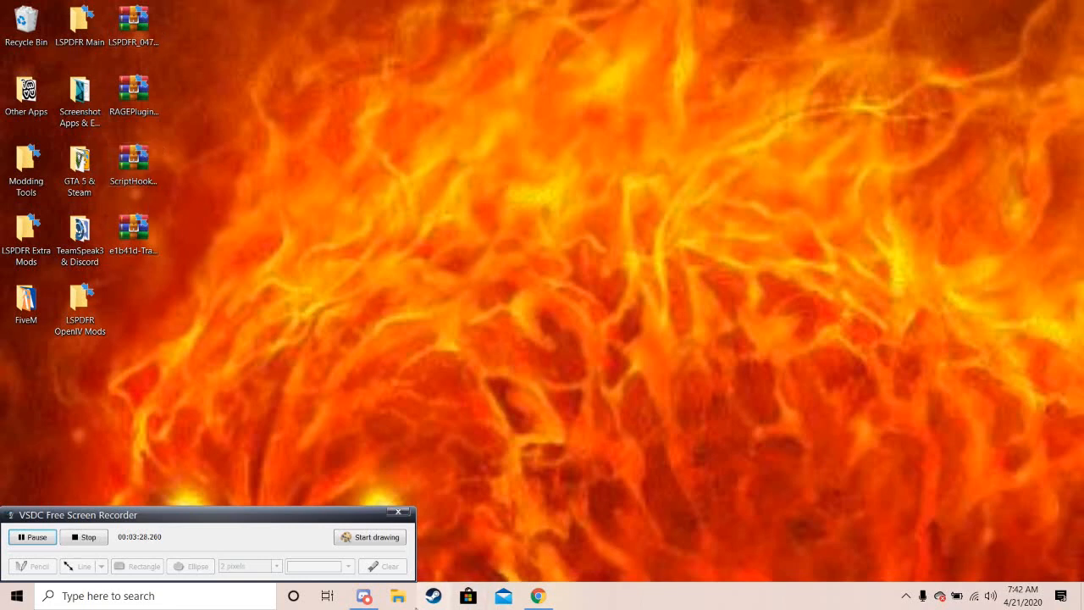
{"action": "left_click", "coordinate": [413, 600]}
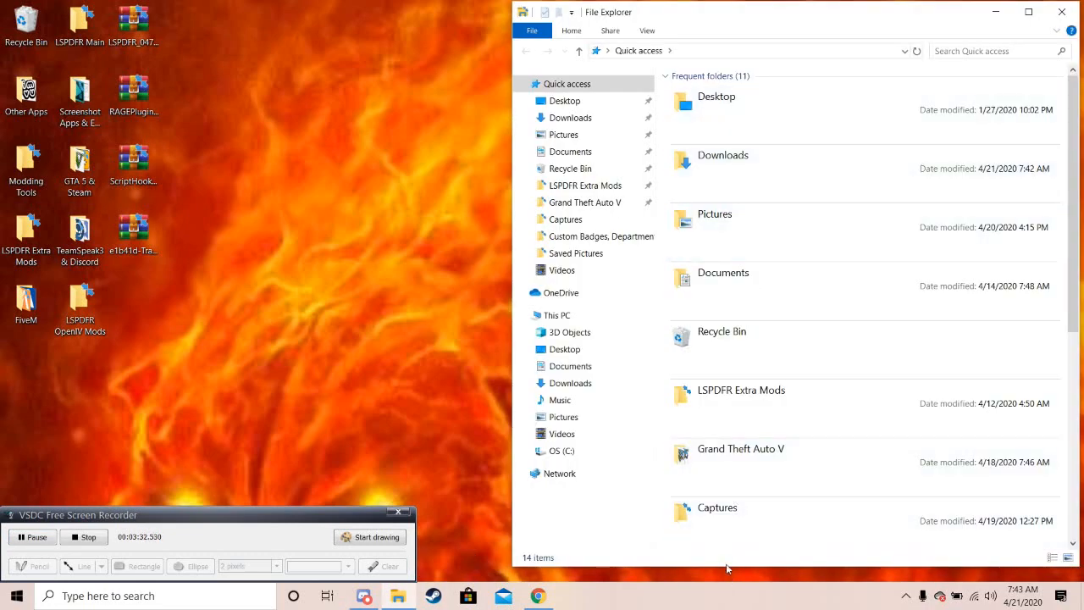
{"action": "left_click_drag", "start_coordinate": [732, 567], "coordinate": [732, 597]}
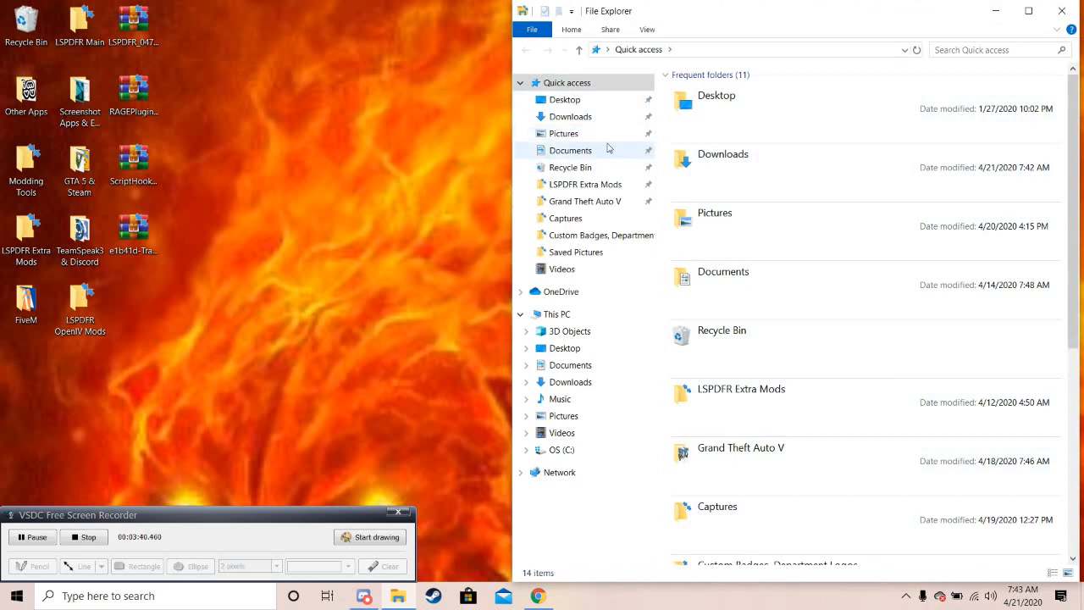
Open the Grand Theft Auto V game folder by browsing from This PC through OS (C:), Program Files (x86), Steam, steamapps and common.
{"action": "left_click", "coordinate": [589, 204]}
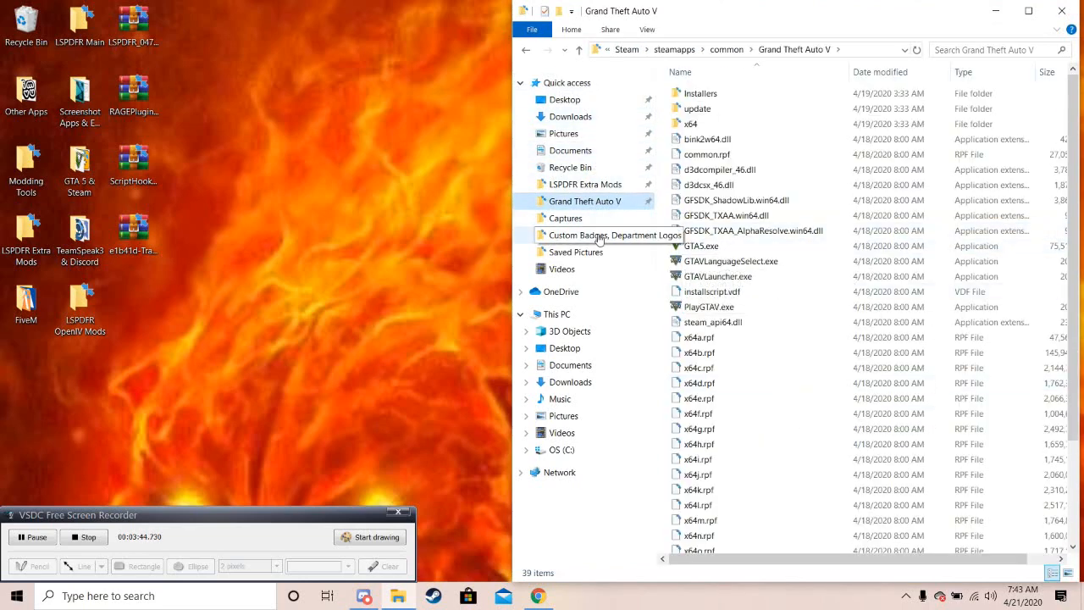
{"action": "left_click", "coordinate": [593, 315]}
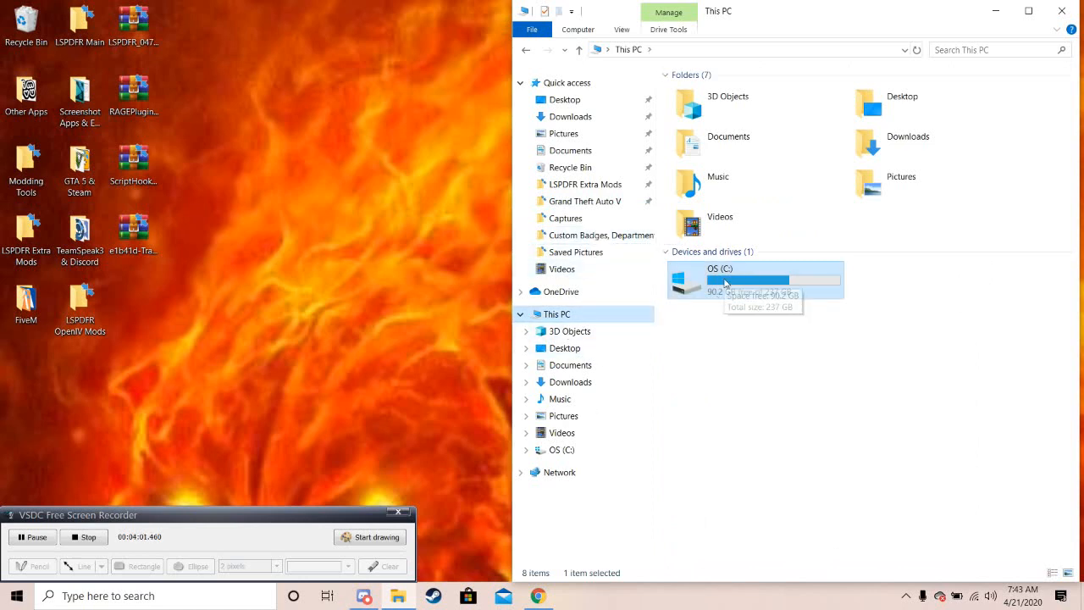
{"action": "double_click", "coordinate": [725, 285]}
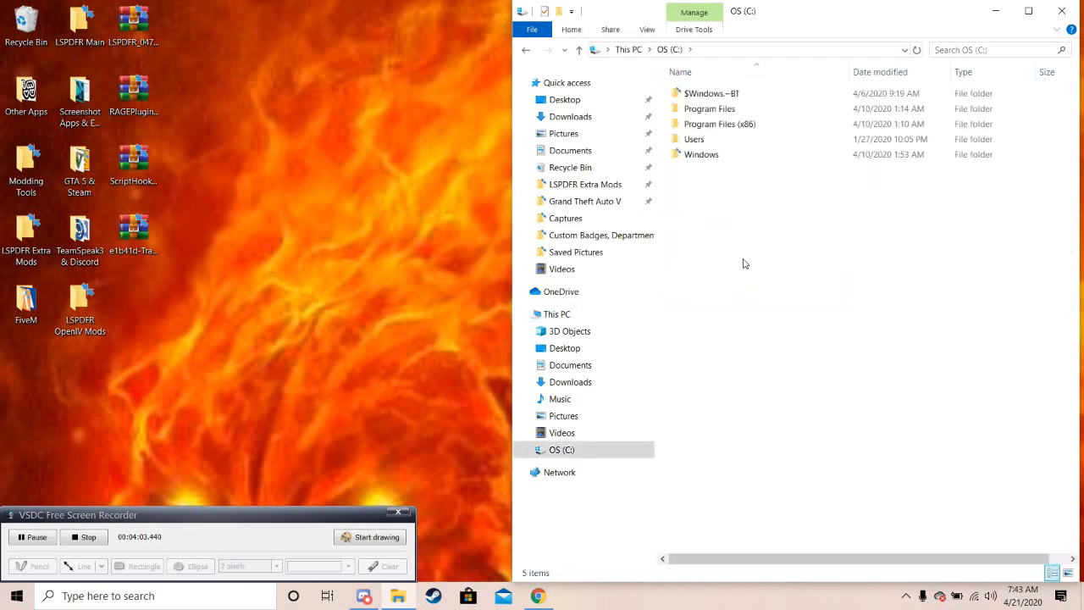
{"action": "double_click", "coordinate": [757, 125]}
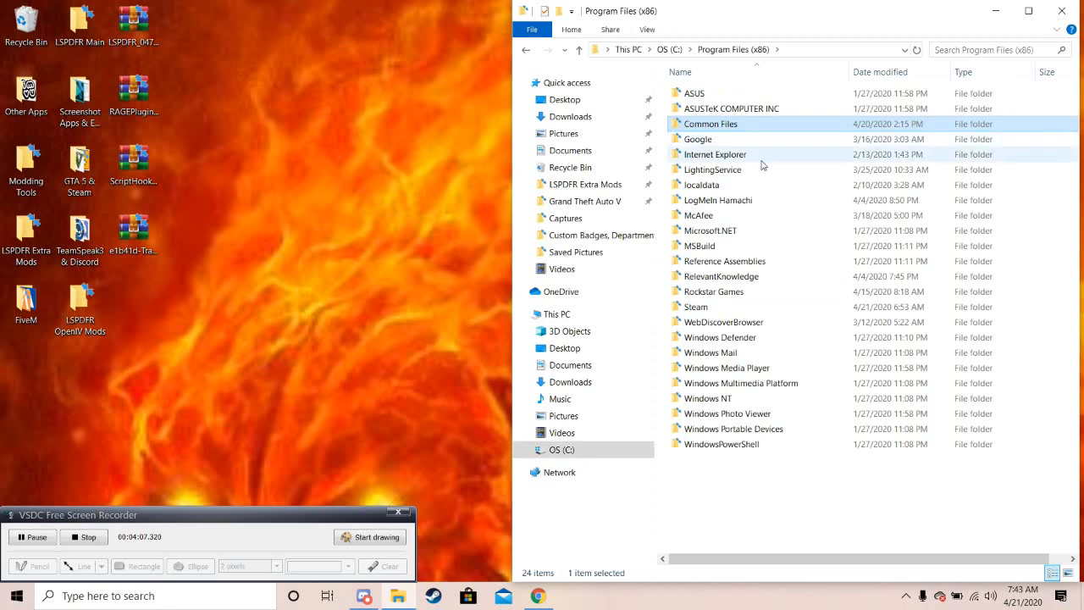
{"action": "double_click", "coordinate": [733, 310]}
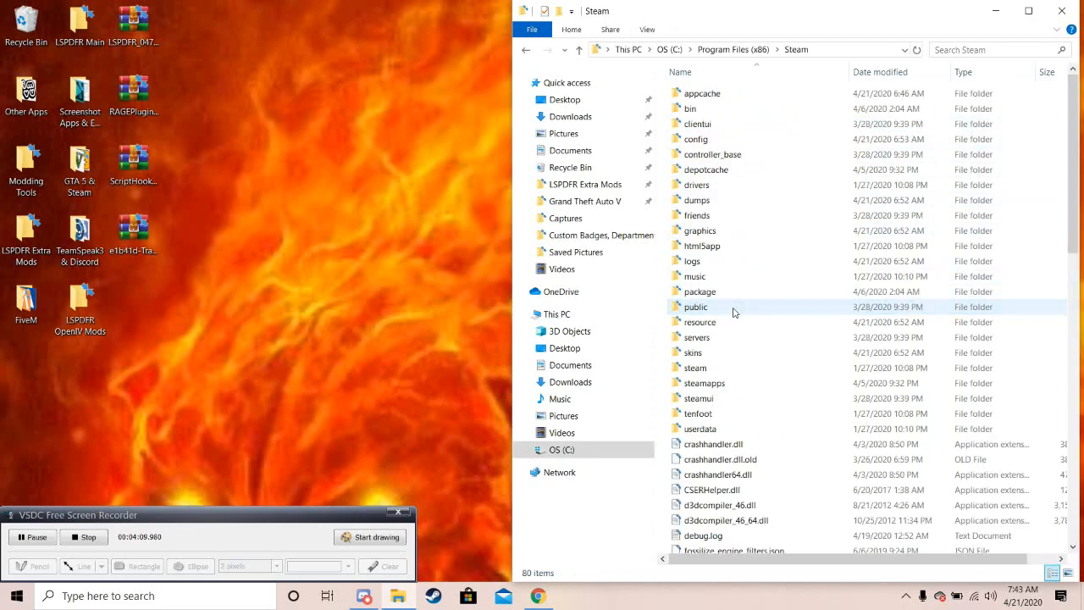
{"action": "double_click", "coordinate": [736, 383]}
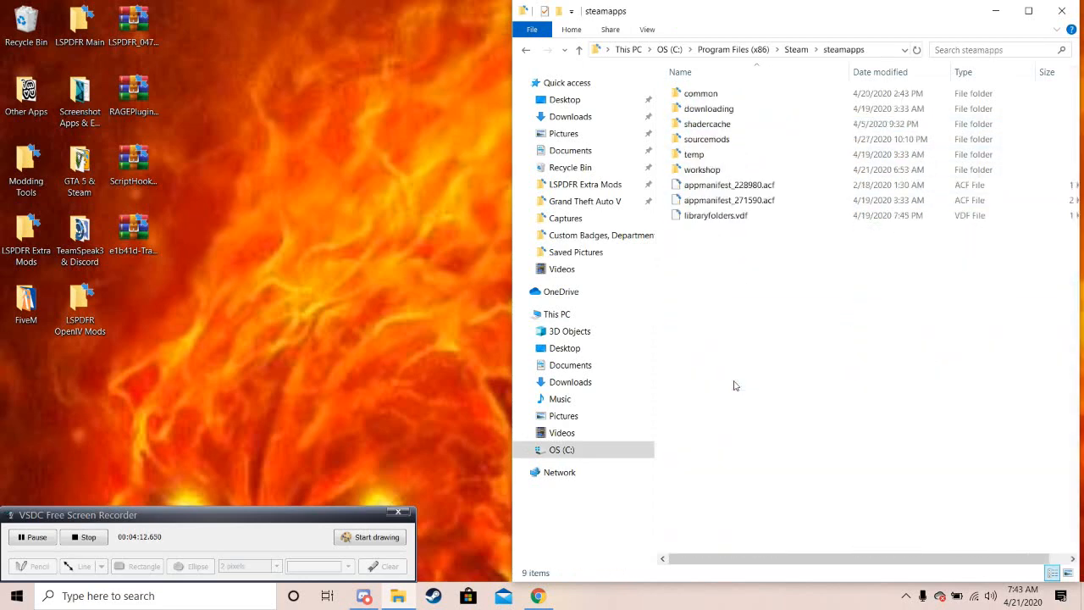
{"action": "double_click", "coordinate": [724, 98]}
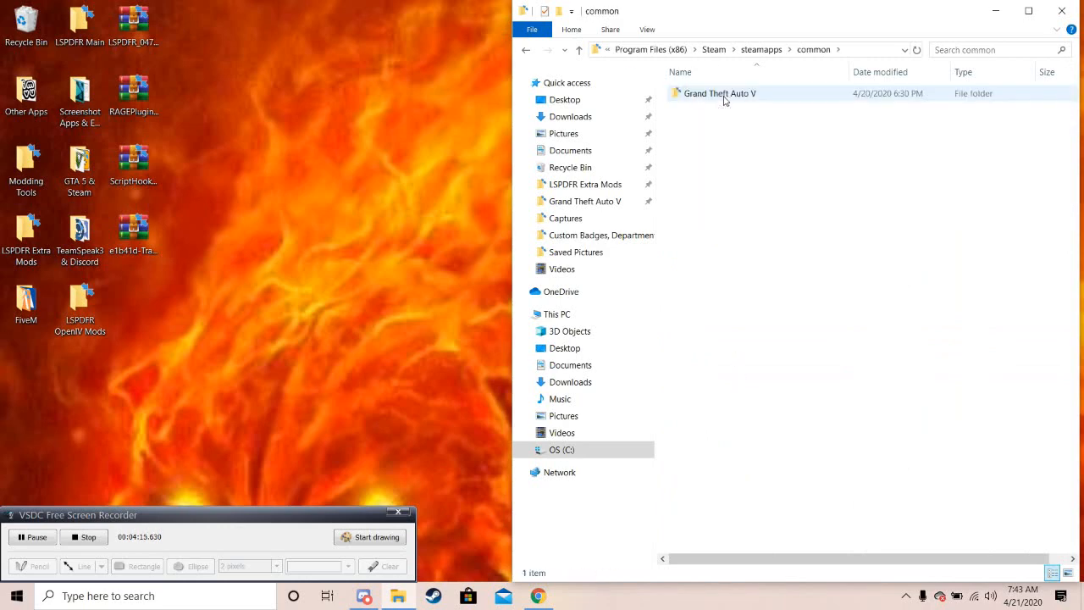
{"action": "double_click", "coordinate": [751, 96]}
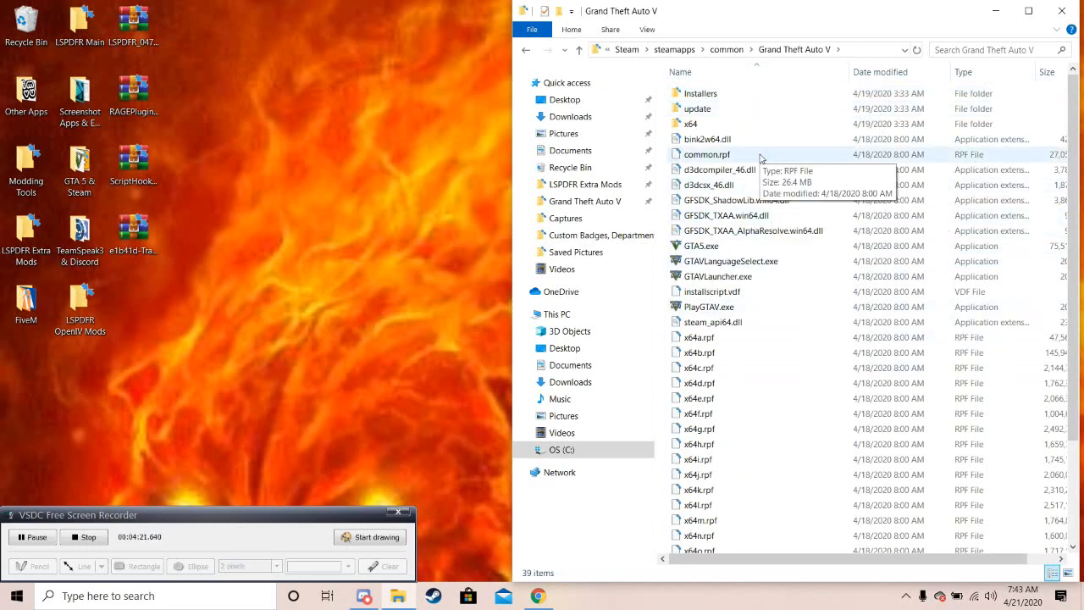
Open the LSPDFR archive from the desktop, dismiss the WinRAR notice, and place the archive window beside the game folder.
{"action": "double_click", "coordinate": [136, 21]}
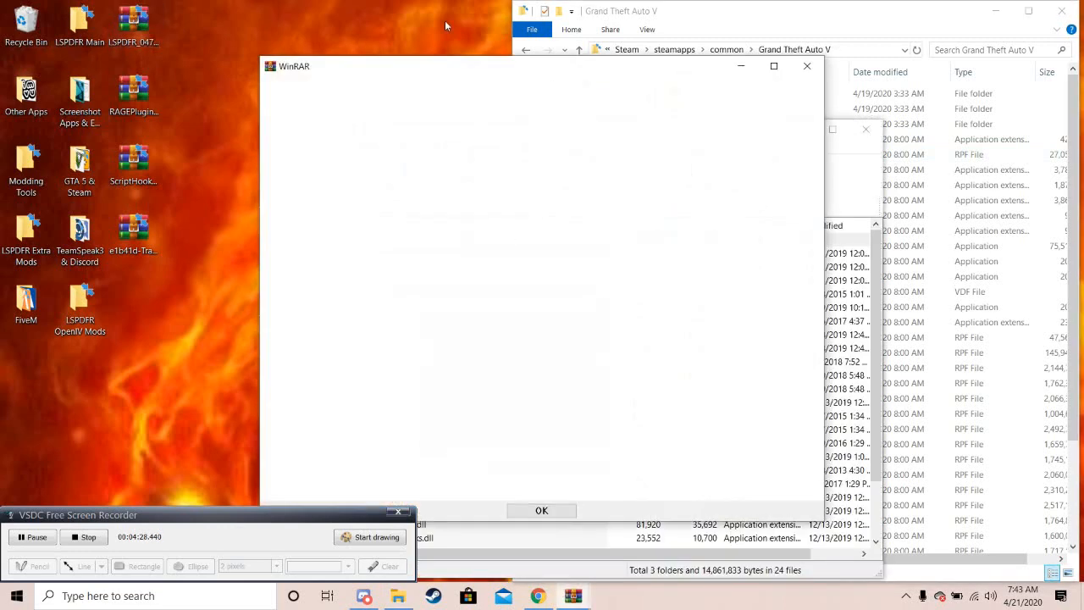
{"action": "left_click", "coordinate": [802, 74]}
{"action": "left_click_drag", "start_coordinate": [534, 119], "coordinate": [201, 12]}
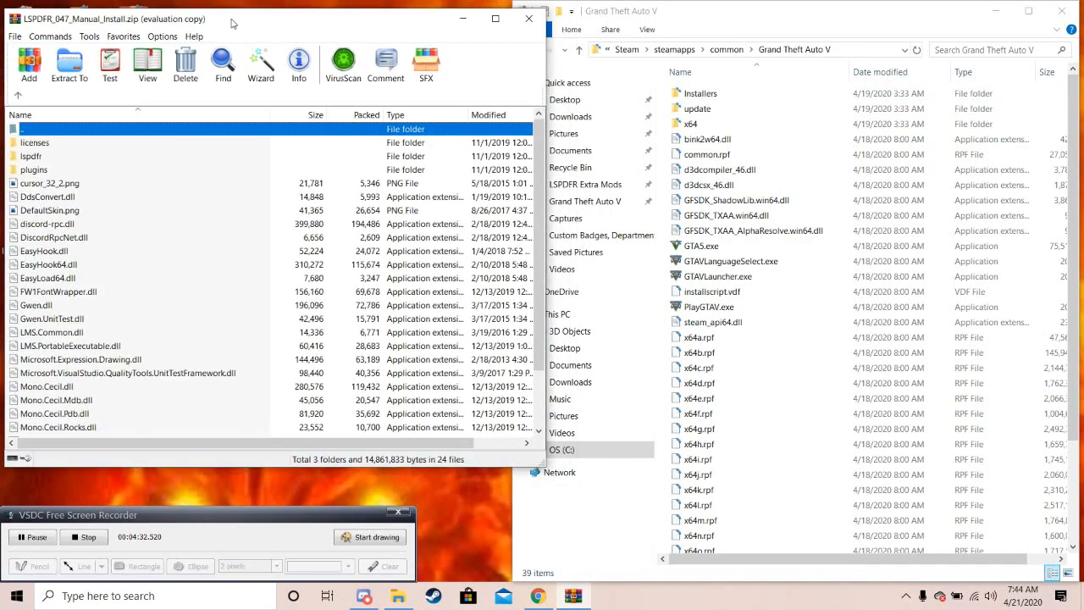
Look through the whole list of files and folders in the LSPDFR archive.
{"action": "scroll", "coordinate": [227, 186], "scroll_direction": "down", "scroll_amount": 2}
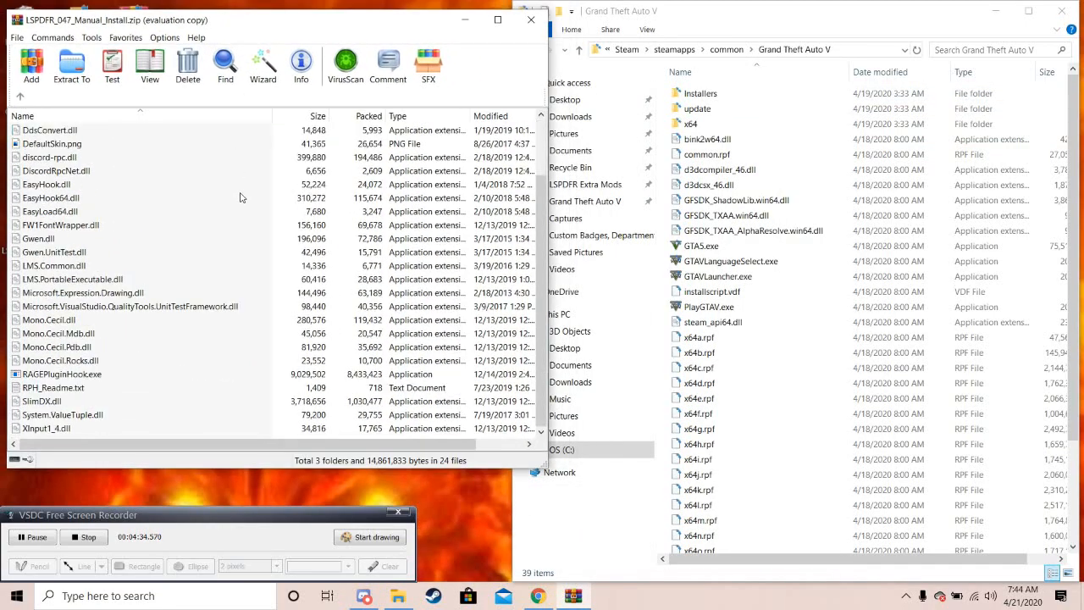
{"action": "scroll", "coordinate": [241, 186], "scroll_direction": "up", "scroll_amount": 2}
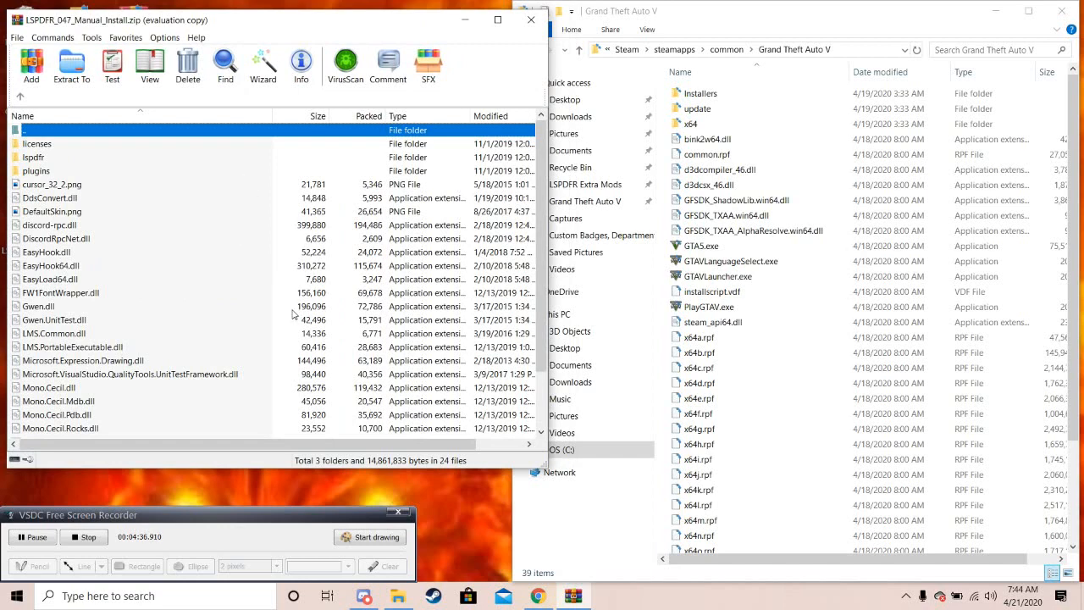
{"action": "scroll", "coordinate": [297, 296], "scroll_direction": "down", "scroll_amount": 2}
{"action": "scroll", "coordinate": [293, 284], "scroll_direction": "up", "scroll_amount": 2}
{"action": "scroll", "coordinate": [201, 265], "scroll_direction": "down", "scroll_amount": 2}
{"action": "scroll", "coordinate": [191, 246], "scroll_direction": "up", "scroll_amount": 2}
{"action": "scroll", "coordinate": [177, 233], "scroll_direction": "down", "scroll_amount": 2}
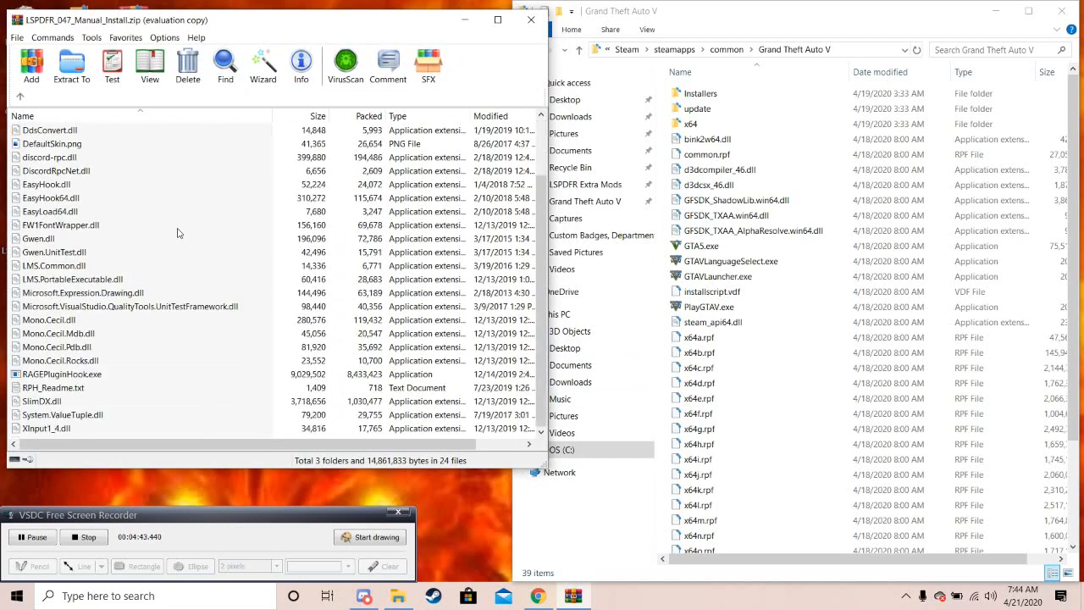
{"action": "scroll", "coordinate": [177, 224], "scroll_direction": "up", "scroll_amount": 2}
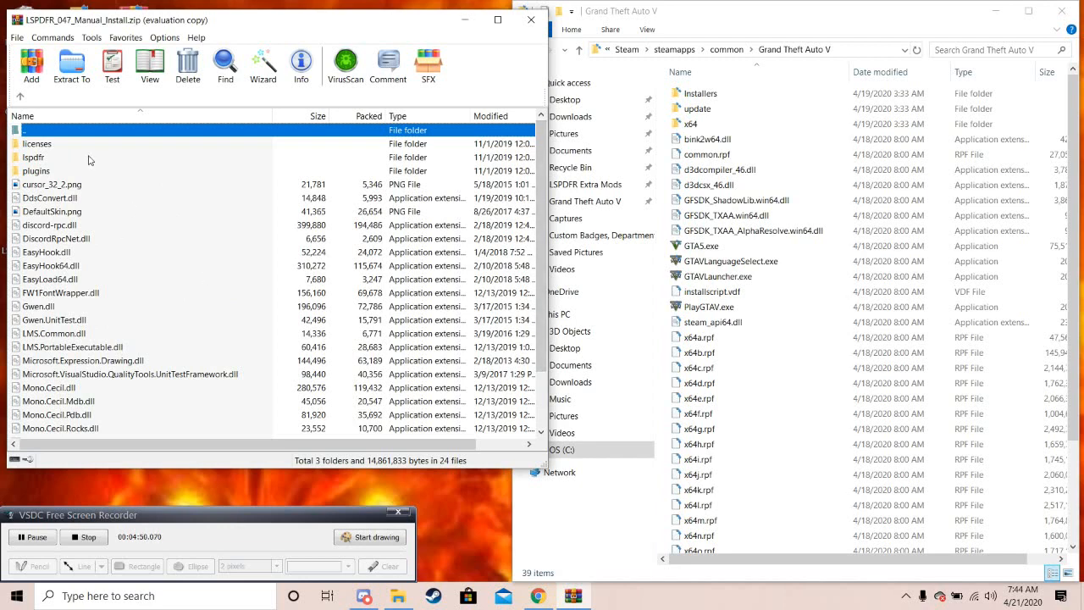
Copy everything in the LSPDFR archive except the parent-folder entry and the licenses folder into the Grand Theft Auto V folder.
{"action": "key", "text": "ctrl+a"}
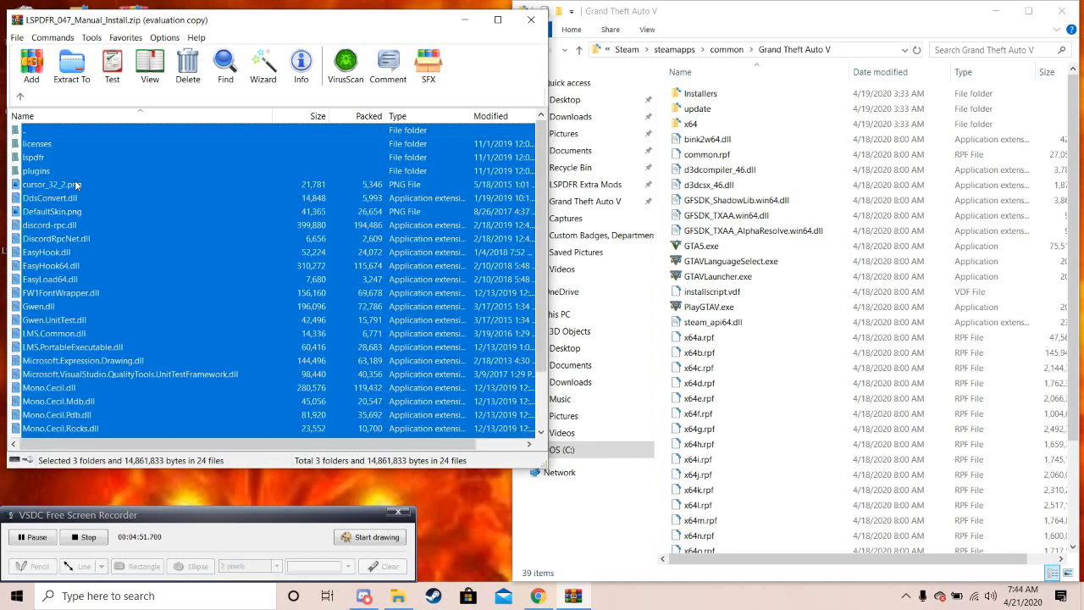
{"action": "left_click", "coordinate": [60, 130], "text": "ctrl"}
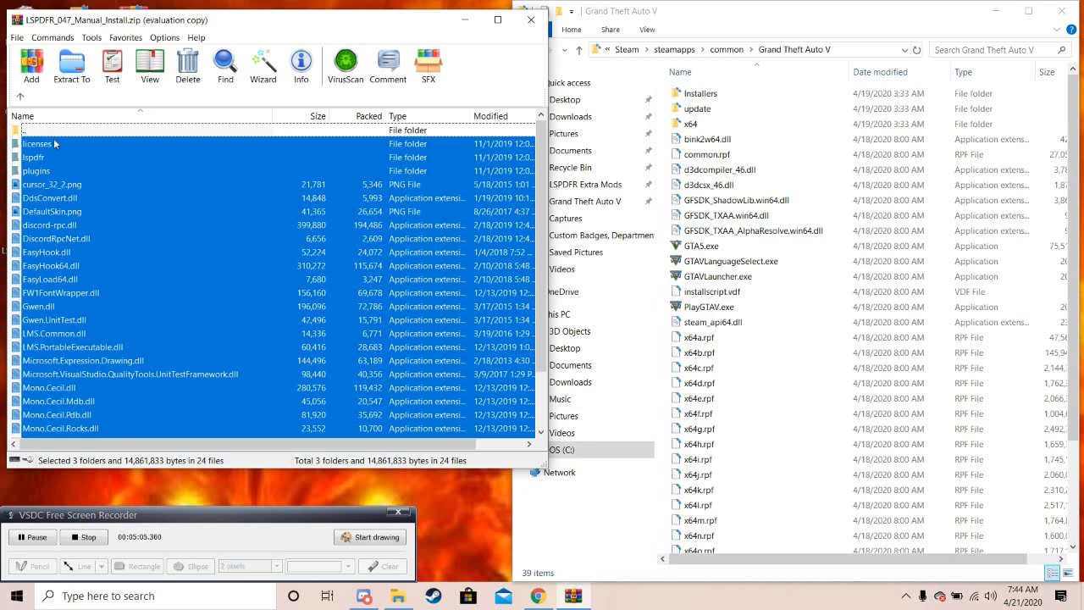
{"action": "left_click", "coordinate": [52, 144], "text": "ctrl"}
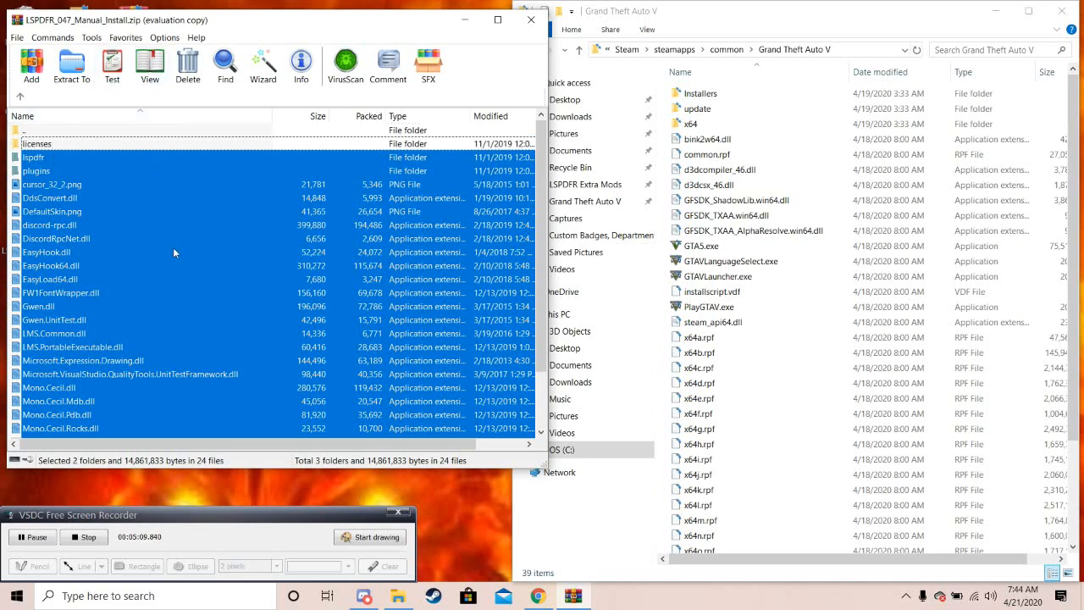
{"action": "scroll", "coordinate": [194, 242], "scroll_direction": "down", "scroll_amount": 2}
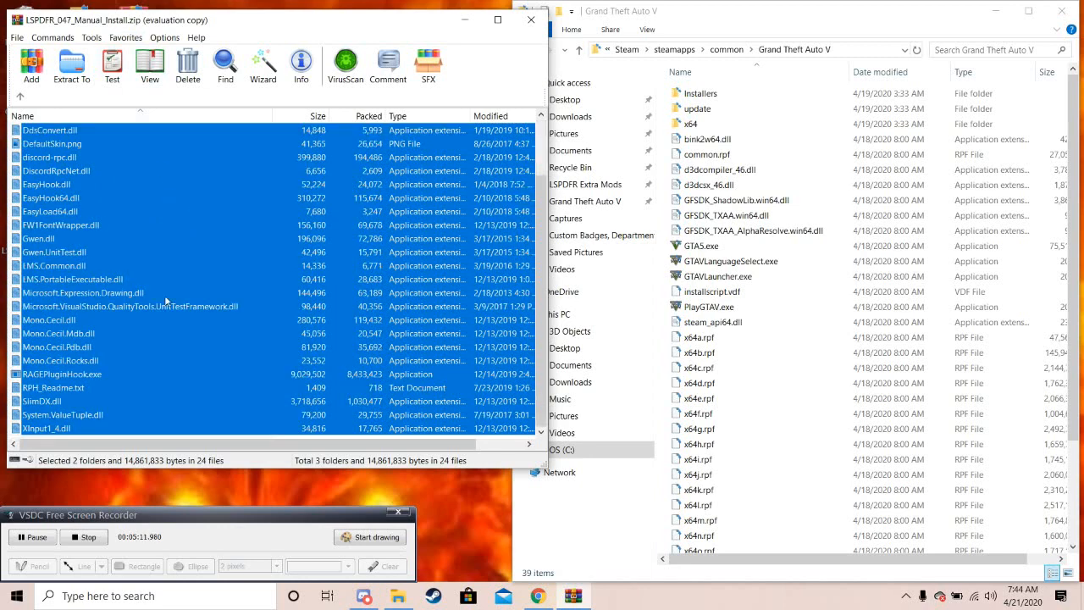
{"action": "left_click_drag", "start_coordinate": [546, 259], "coordinate": [542, 231]}
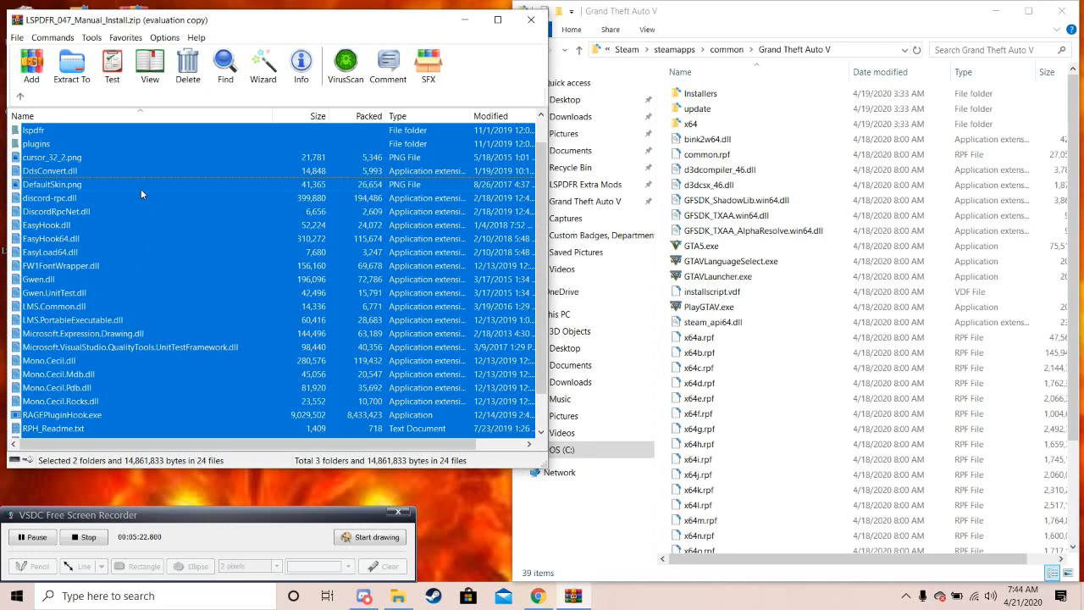
{"action": "left_click_drag", "start_coordinate": [141, 190], "coordinate": [822, 178]}
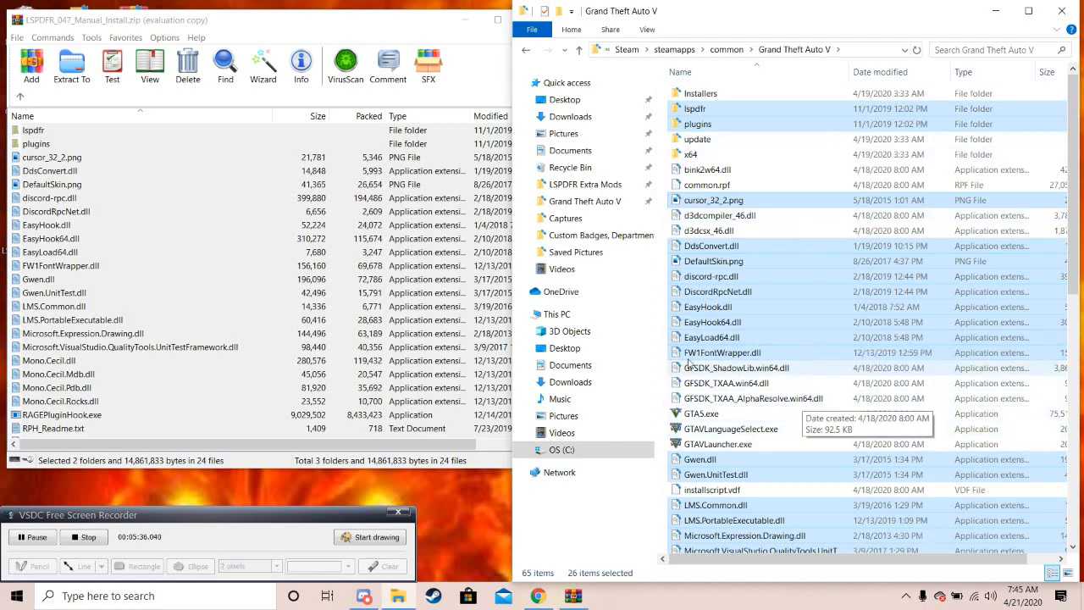
Check the copied LSPDFR files throughout the Grand Theft Auto V folder and refresh its listing.
{"action": "scroll", "coordinate": [796, 437], "scroll_direction": "down", "scroll_amount": 7}
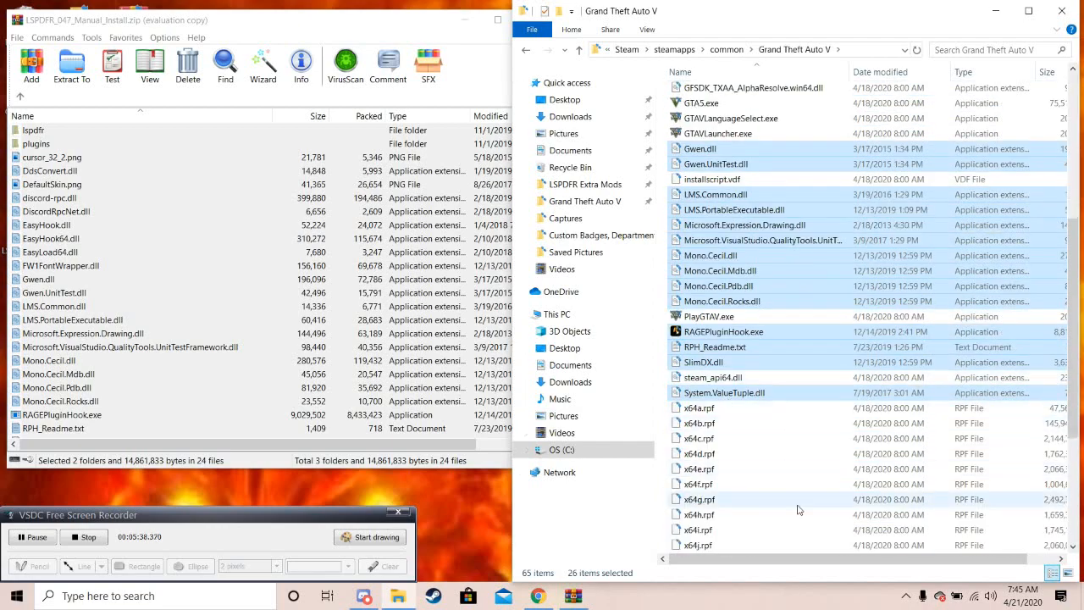
{"action": "scroll", "coordinate": [799, 509], "scroll_direction": "up", "scroll_amount": 5}
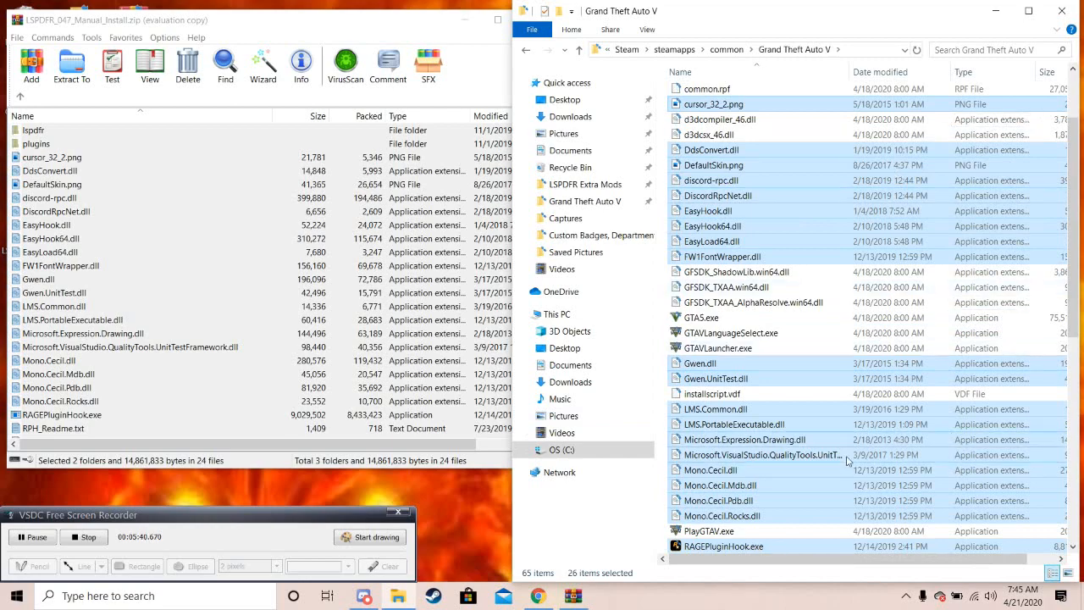
{"action": "scroll", "coordinate": [786, 375], "scroll_direction": "down", "scroll_amount": 2}
{"action": "scroll", "coordinate": [762, 377], "scroll_direction": "up", "scroll_amount": 5}
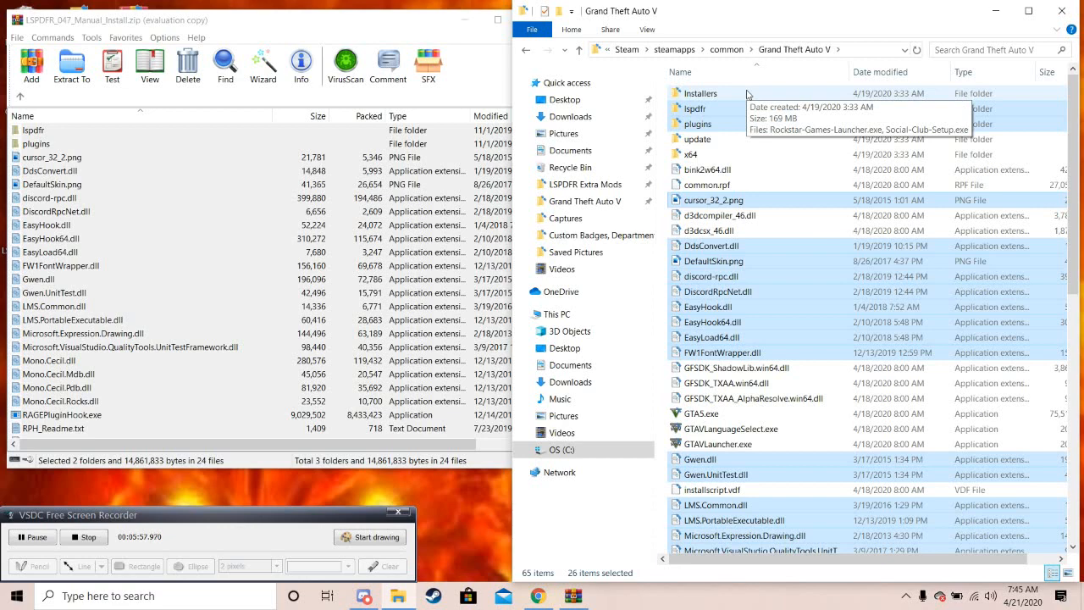
{"action": "left_click", "coordinate": [918, 50]}
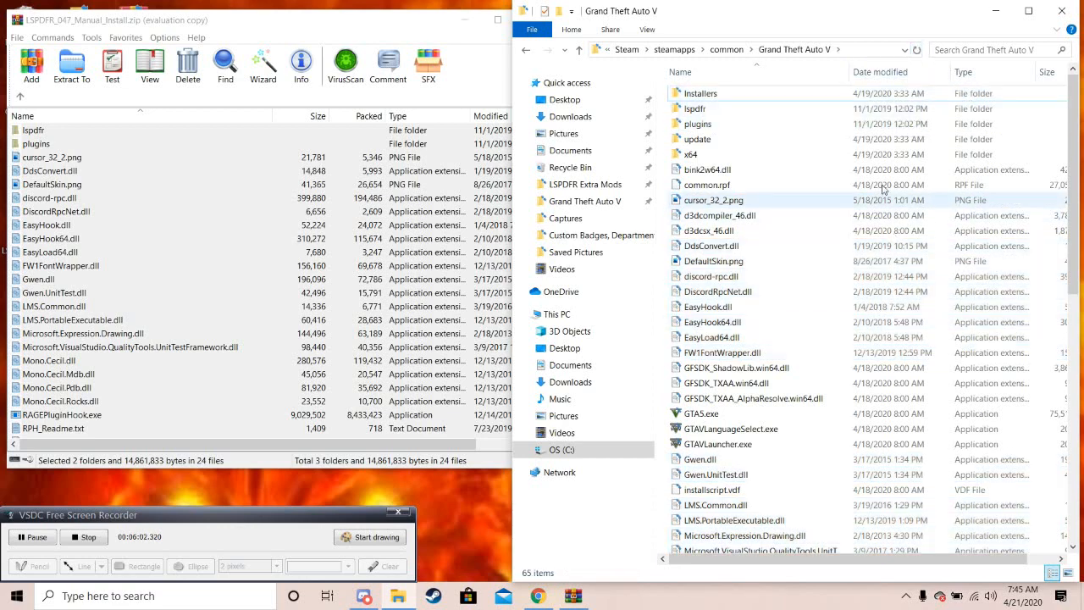
Close the LSPDFR archive window and delete the LSPDFR archive from the desktop.
{"action": "left_click", "coordinate": [233, 19]}
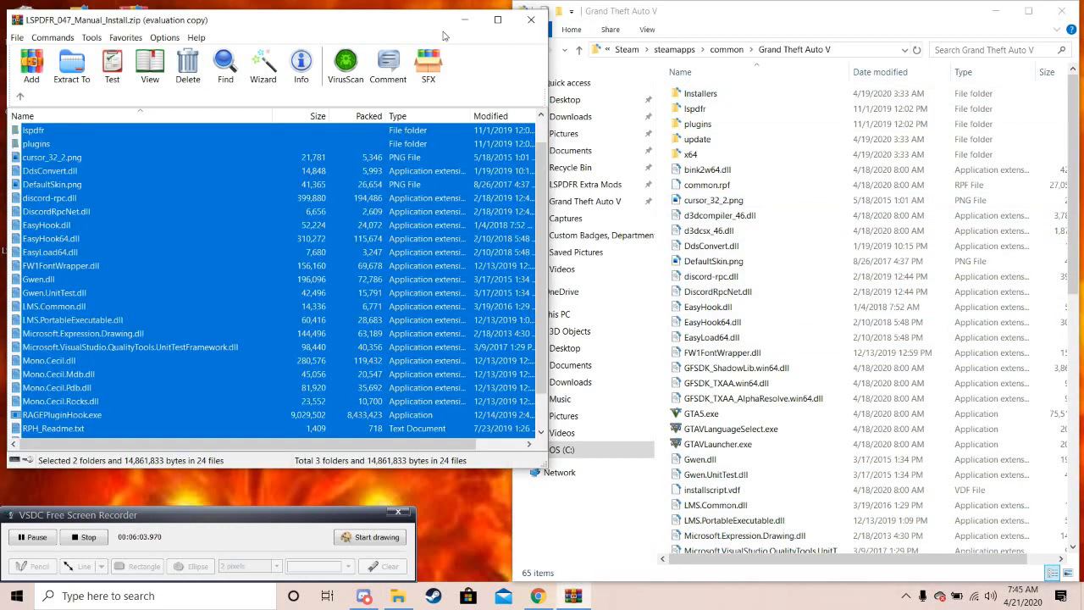
{"action": "left_click", "coordinate": [536, 24]}
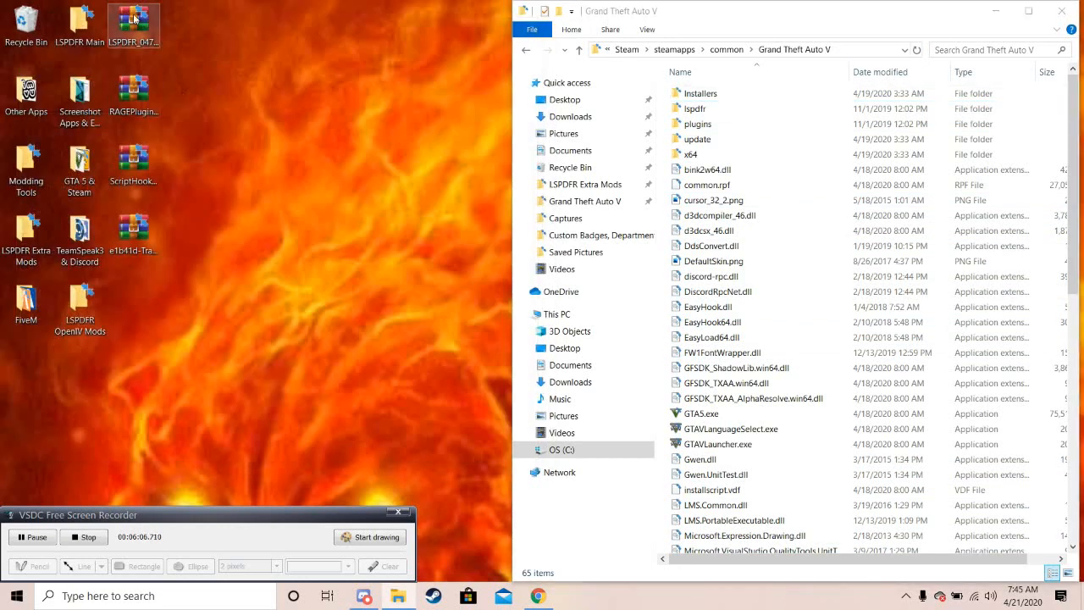
{"action": "right_click", "coordinate": [134, 15]}
{"action": "left_click", "coordinate": [241, 302]}
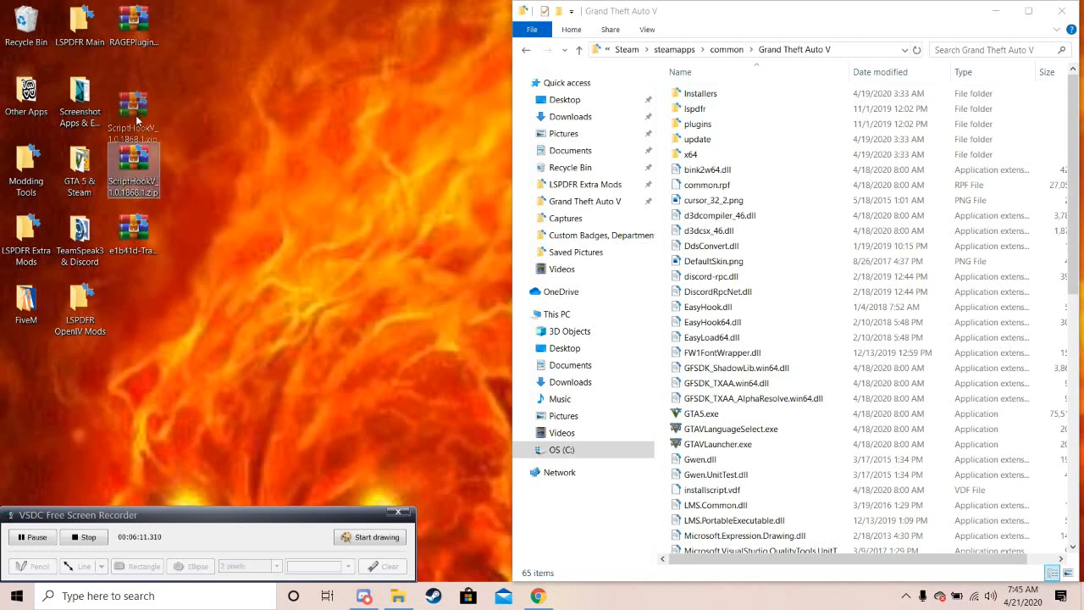
Open the RAGEPluginHook archive from the desktop, dismiss the WinRAR notice, and keep the archive window beside the game folder.
{"action": "double_click", "coordinate": [136, 19]}
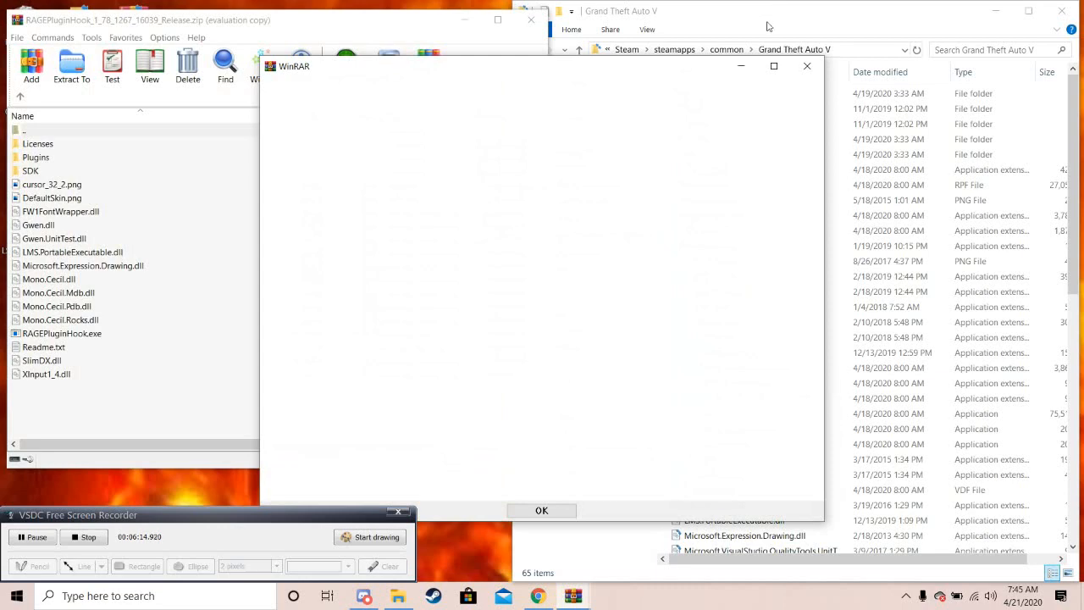
{"action": "left_click", "coordinate": [806, 66]}
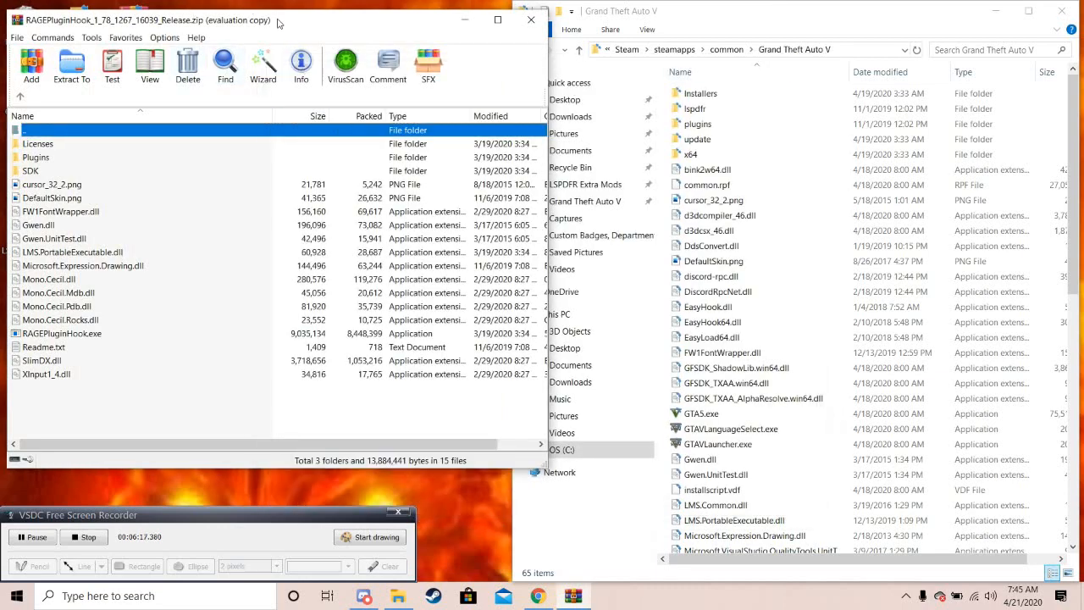
{"action": "left_click_drag", "start_coordinate": [277, 18], "coordinate": [274, 20]}
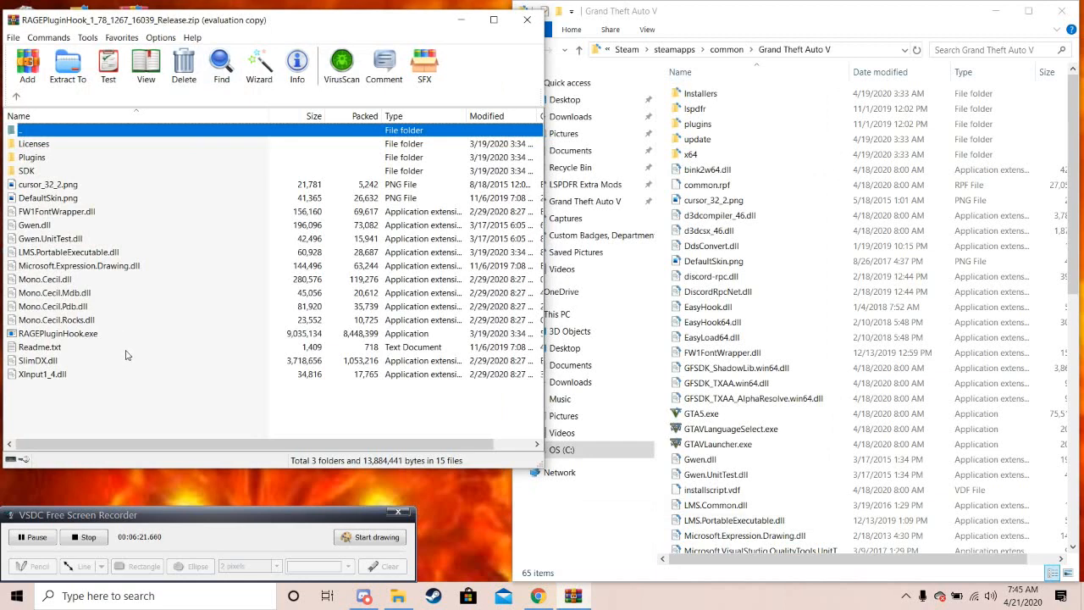
Copy everything in the RAGEPluginHook archive except the parent-folder entry, Licenses and SDK into the Grand Theft Auto V folder, replacing existing files, and refresh the listing.
{"action": "key", "text": "ctrl+a"}
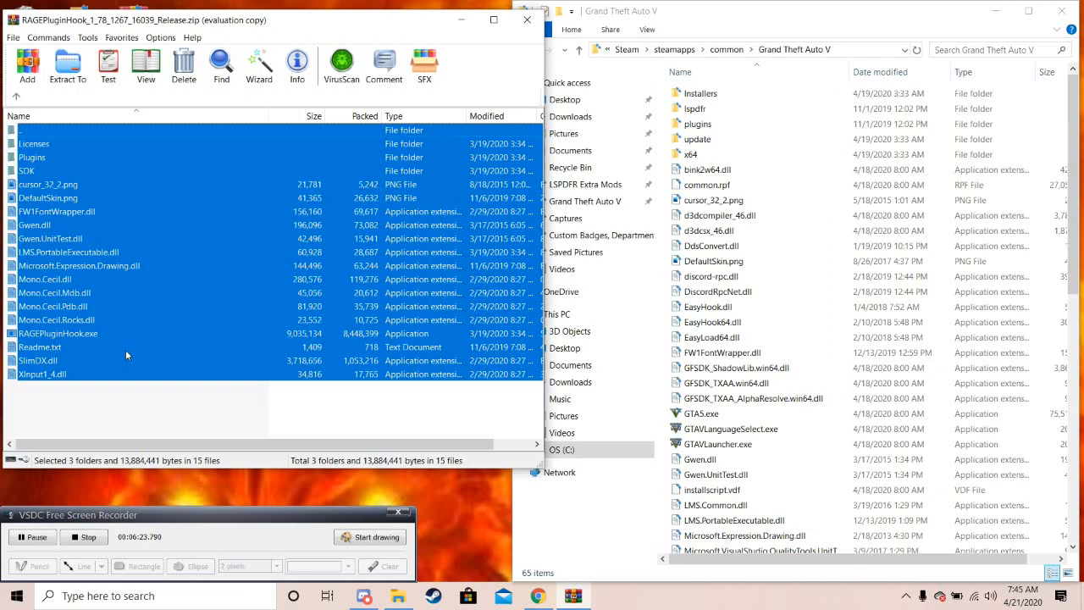
{"action": "left_click", "coordinate": [55, 130], "text": "ctrl"}
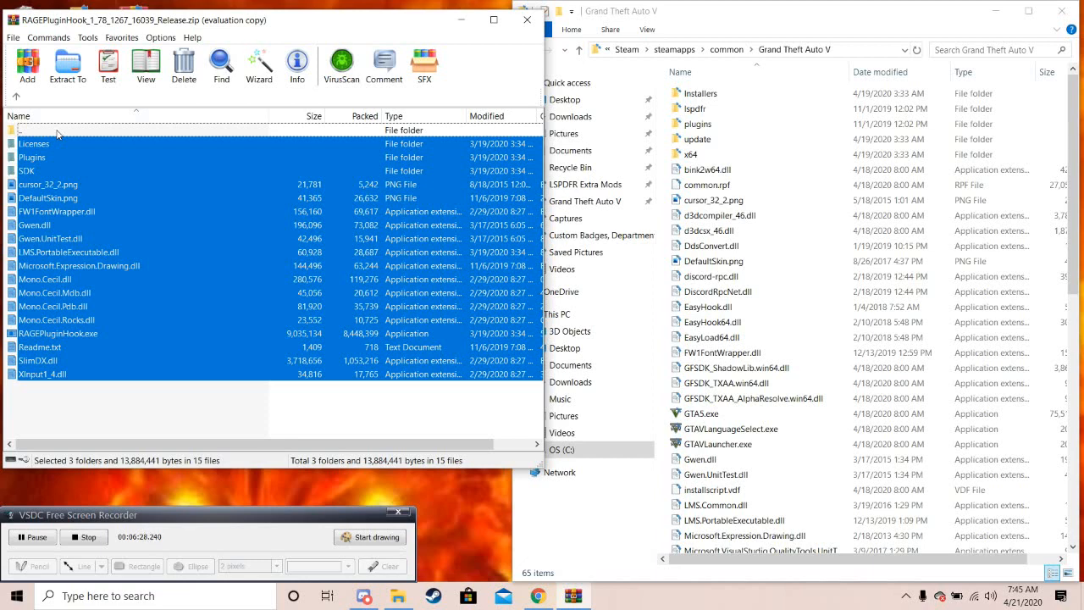
{"action": "left_click", "coordinate": [67, 142], "text": "ctrl"}
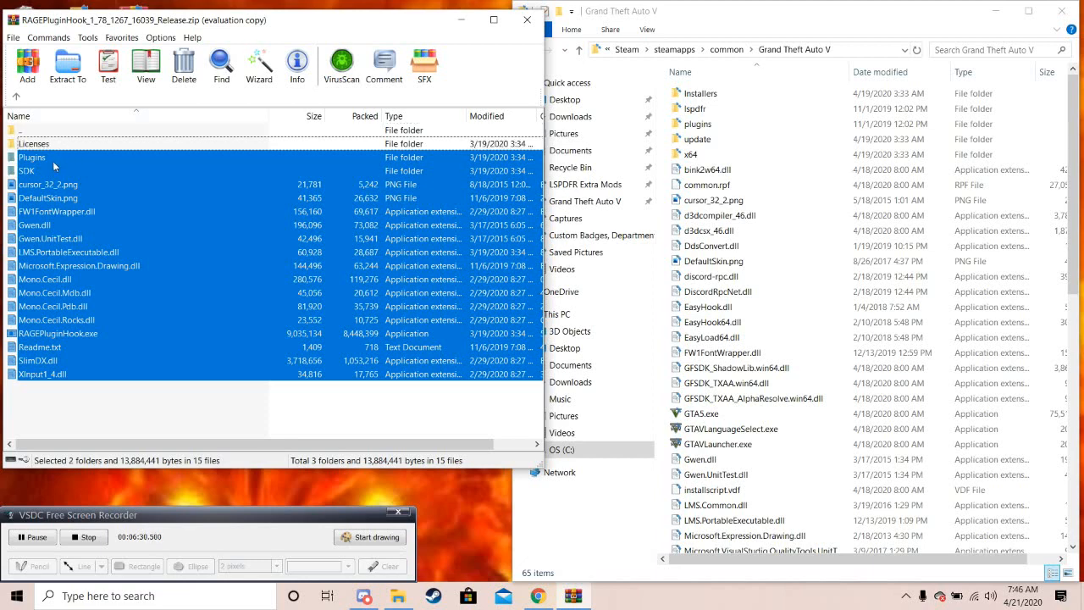
{"action": "left_click", "coordinate": [43, 172], "text": "ctrl"}
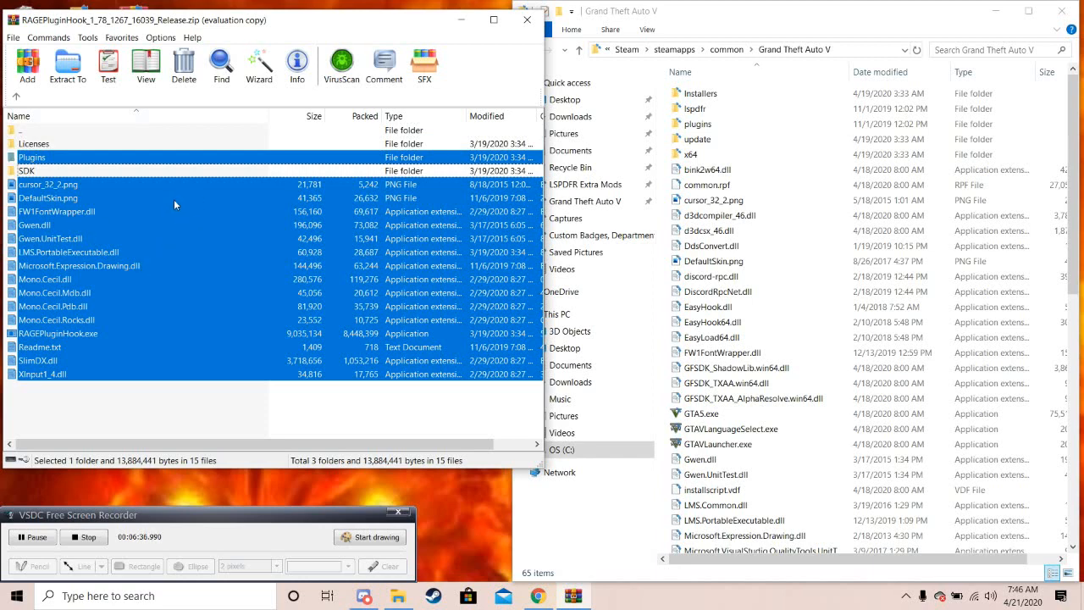
{"action": "left_click_drag", "start_coordinate": [163, 225], "coordinate": [821, 311]}
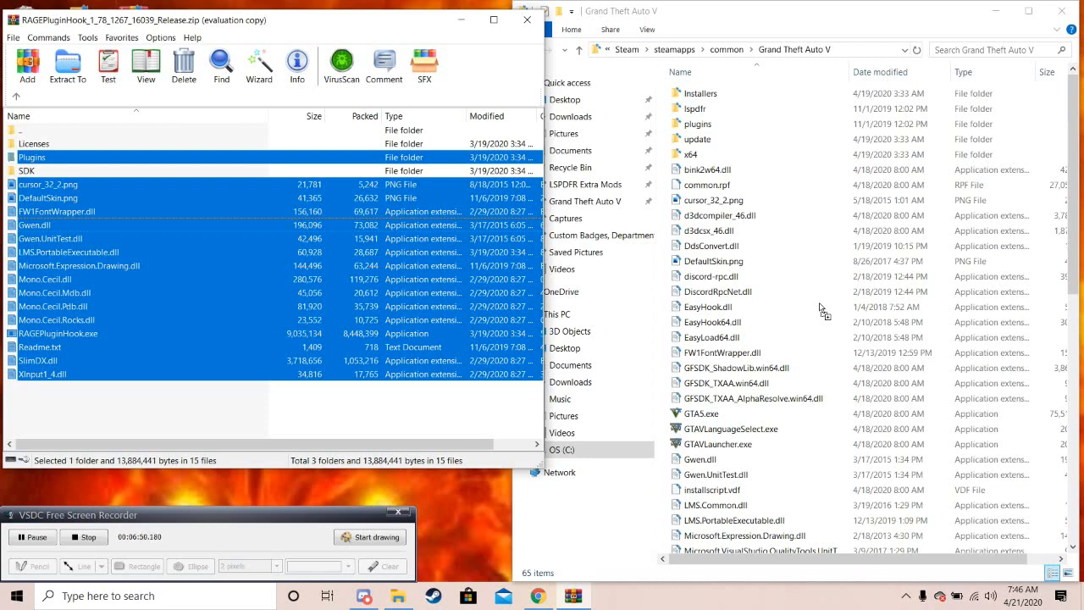
{"action": "left_click_drag", "start_coordinate": [821, 310], "coordinate": [820, 309]}
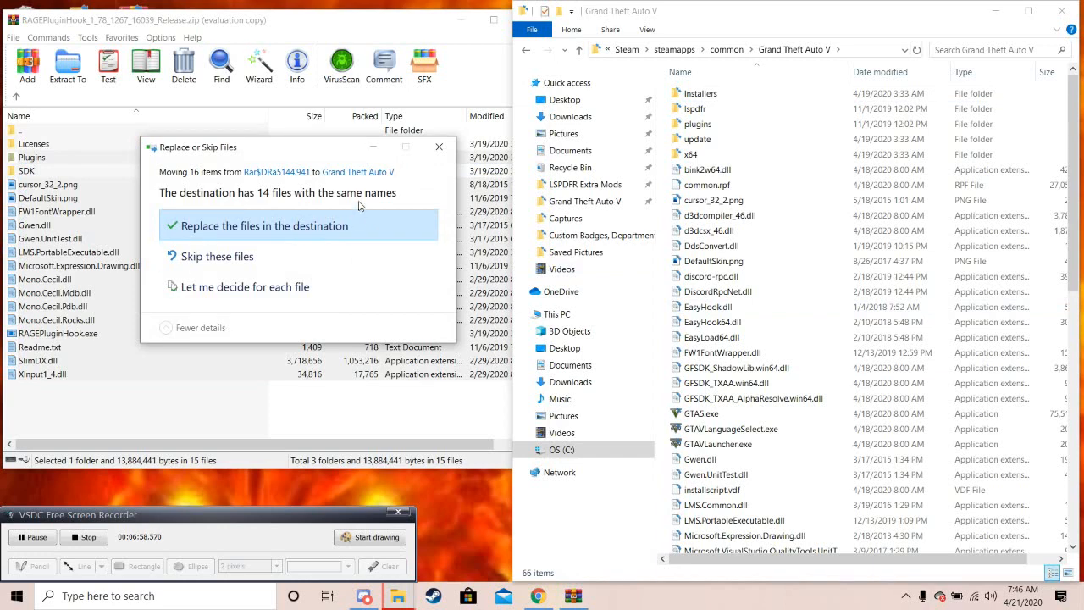
{"action": "left_click", "coordinate": [292, 228]}
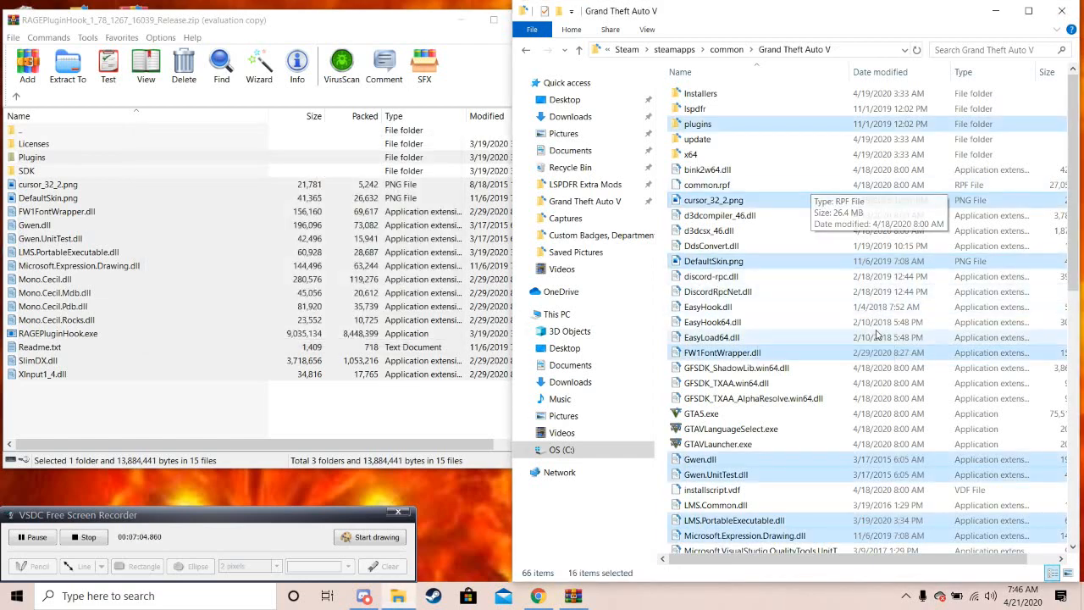
{"action": "left_click", "coordinate": [917, 50]}
Close the RAGEPluginHook archive window and delete the RAGEPluginHook archive from the desktop.
{"action": "left_click", "coordinate": [349, 34]}
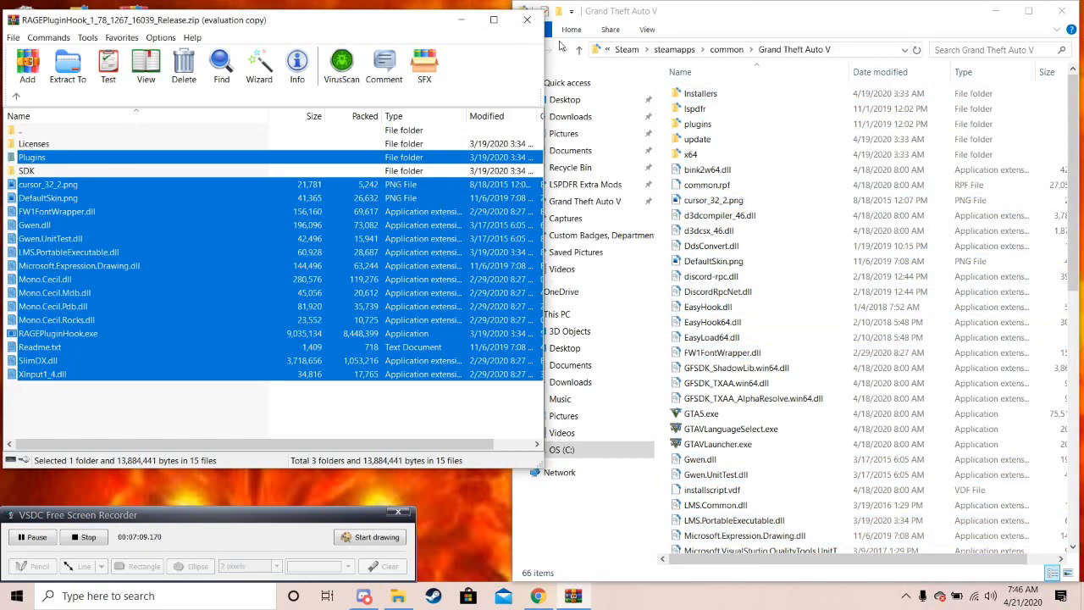
{"action": "left_click", "coordinate": [526, 16]}
{"action": "left_click", "coordinate": [138, 19]}
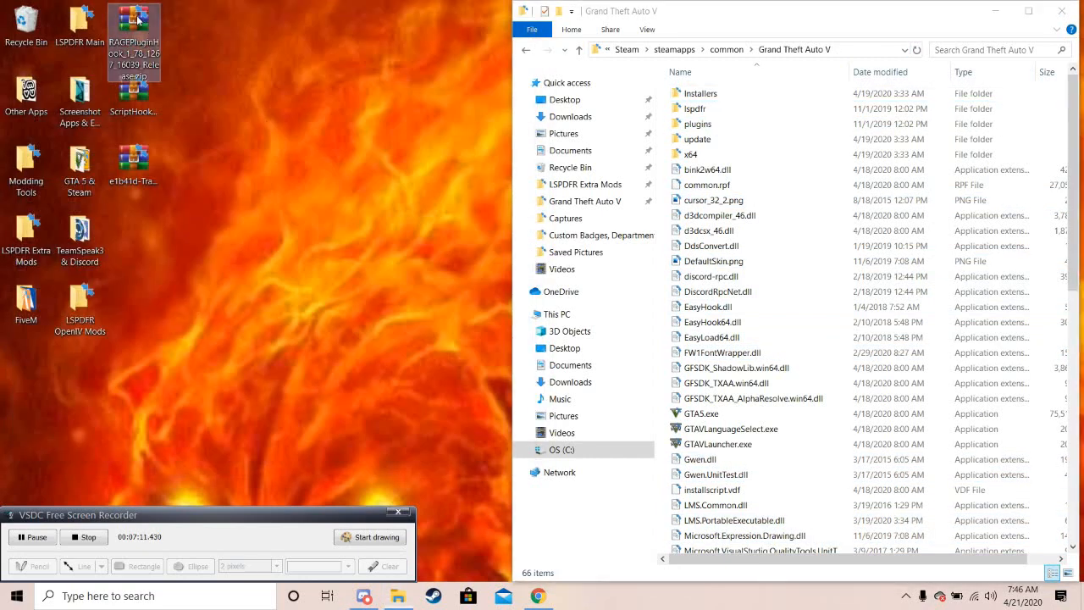
{"action": "right_click", "coordinate": [138, 18]}
{"action": "left_click", "coordinate": [230, 296]}
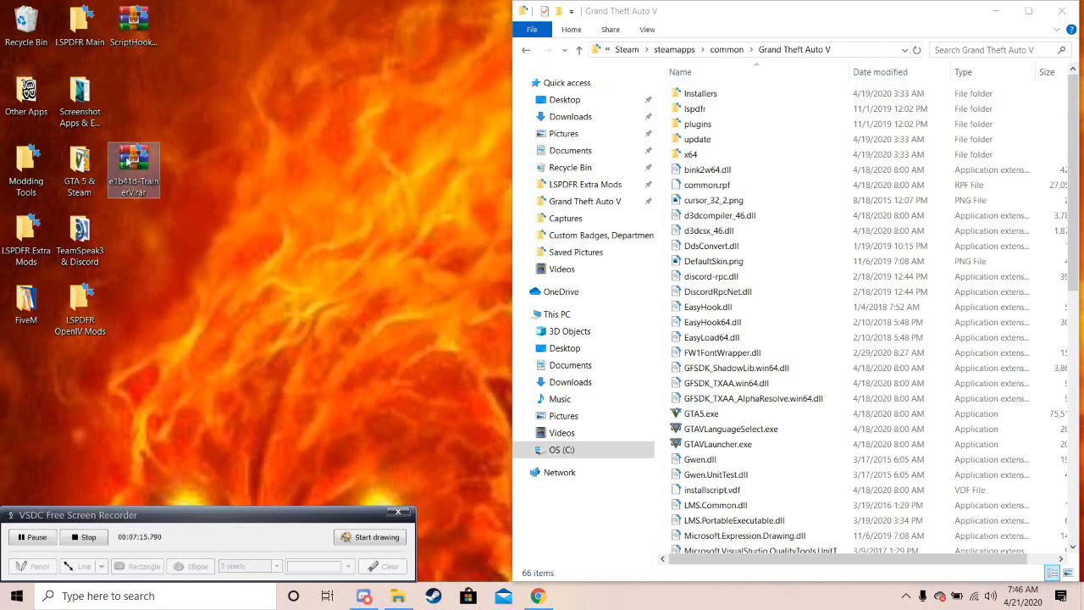
Open the ScriptHookV archive from the desktop, dismissing the WinRAR notice, and skim its readme.txt.
{"action": "double_click", "coordinate": [133, 24]}
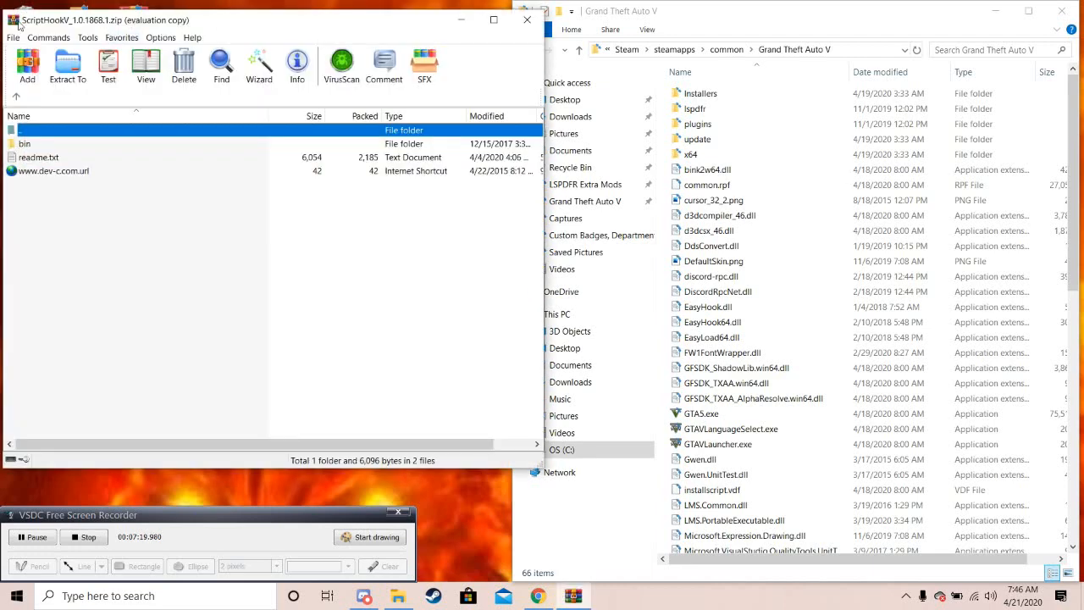
{"action": "left_click", "coordinate": [372, 191]}
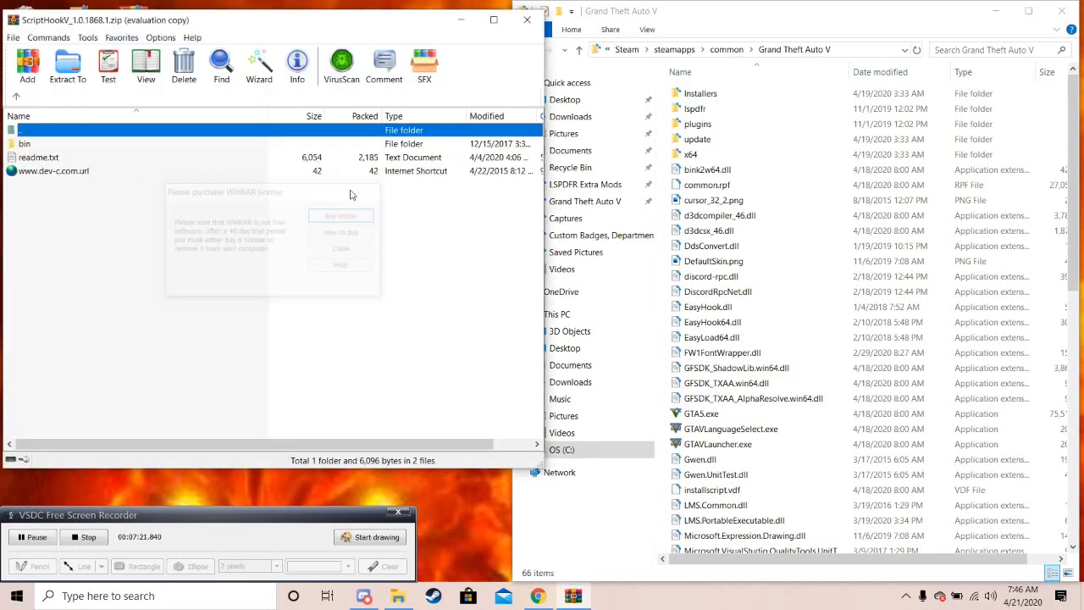
{"action": "left_click", "coordinate": [71, 158]}
{"action": "double_click", "coordinate": [71, 158]}
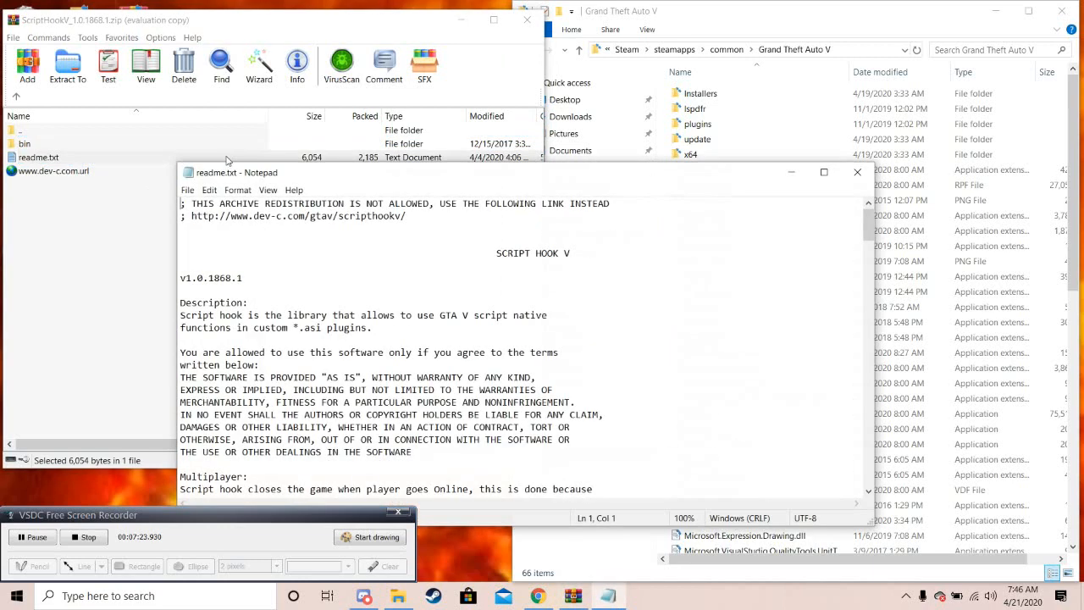
{"action": "scroll", "coordinate": [558, 234], "scroll_direction": "down", "scroll_amount": 7}
{"action": "scroll", "coordinate": [558, 234], "scroll_direction": "up", "scroll_amount": 7}
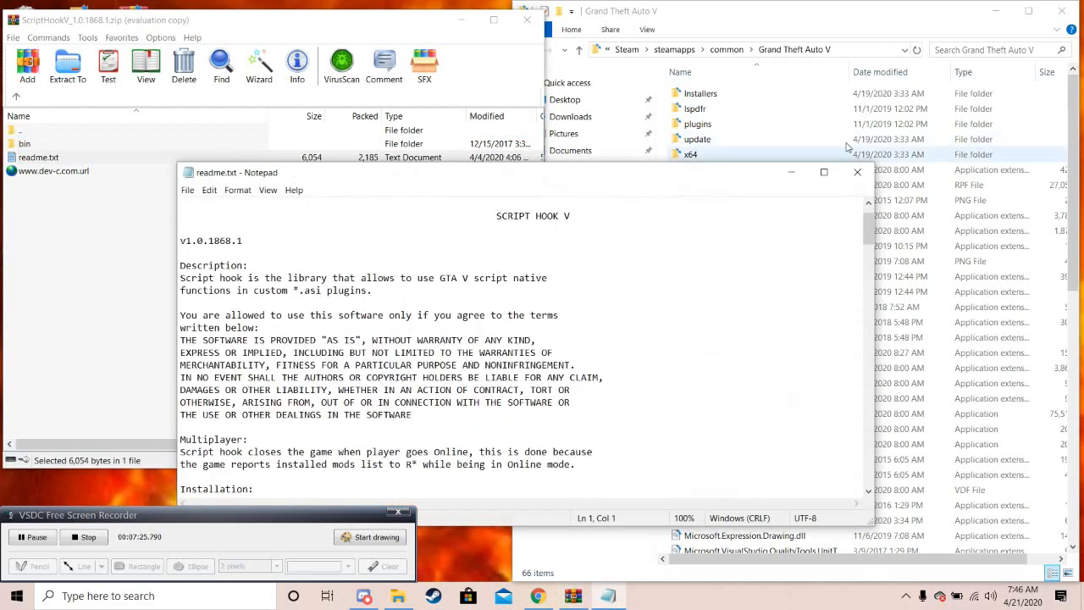
{"action": "left_click", "coordinate": [857, 172]}
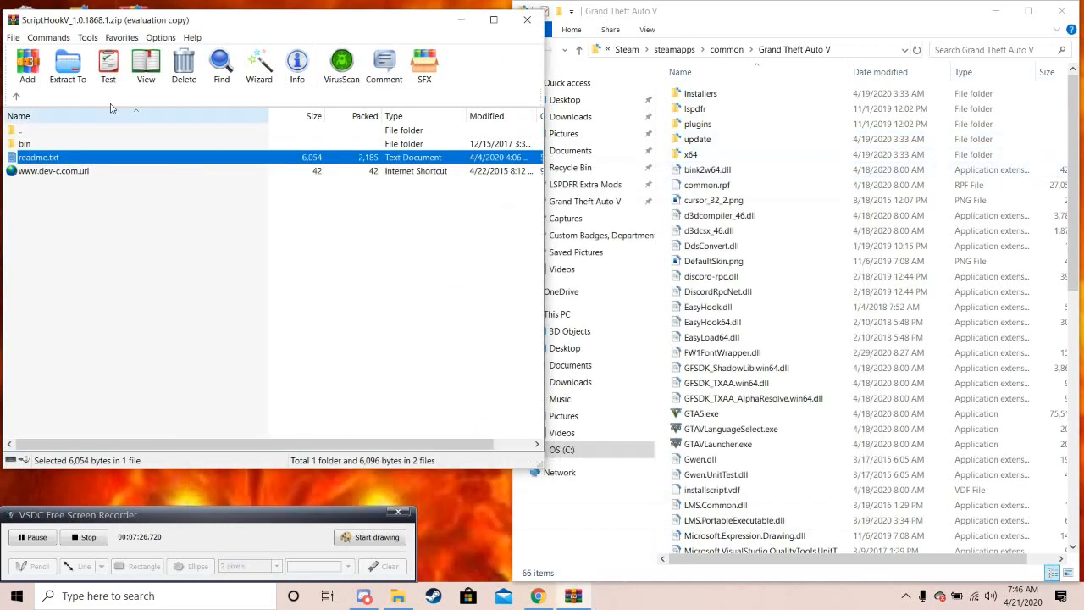
Look inside the ScriptHookV archive's bin folder and read the installation section of readme.txt.
{"action": "double_click", "coordinate": [34, 144]}
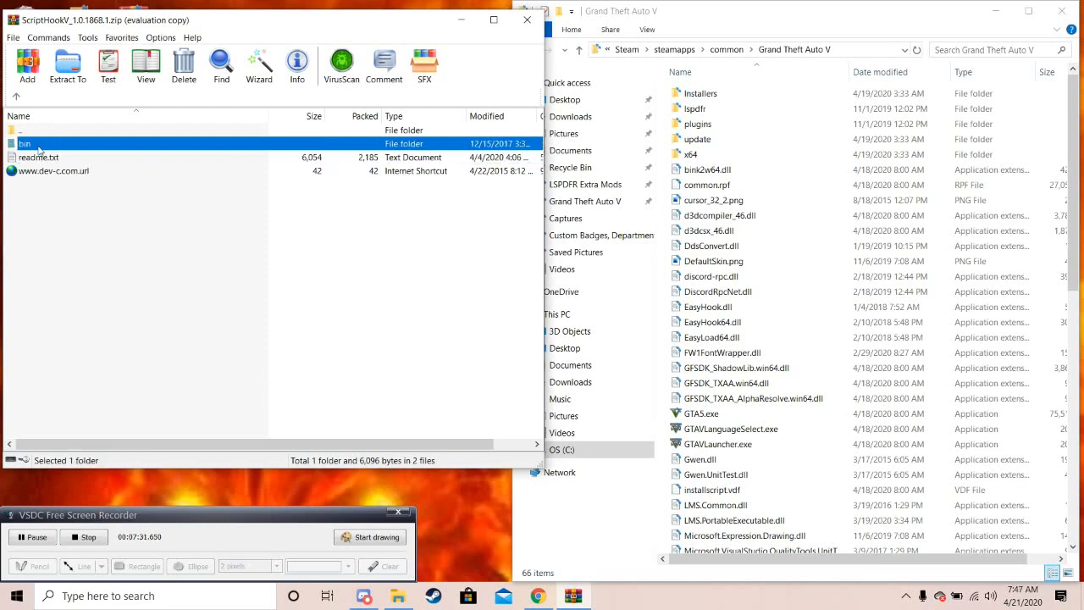
{"action": "left_click", "coordinate": [107, 234]}
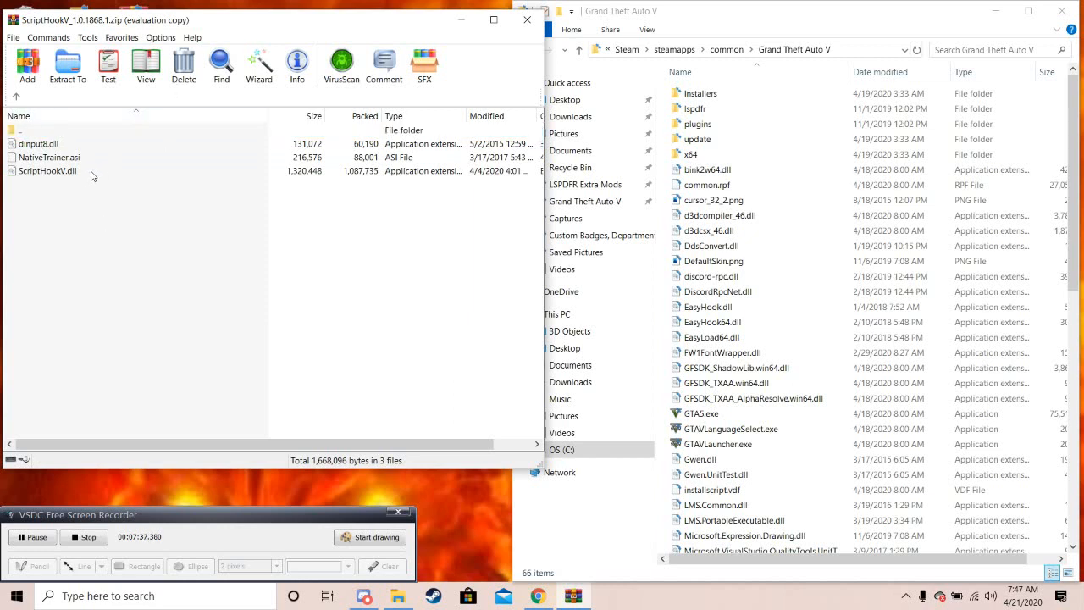
{"action": "left_click", "coordinate": [15, 96]}
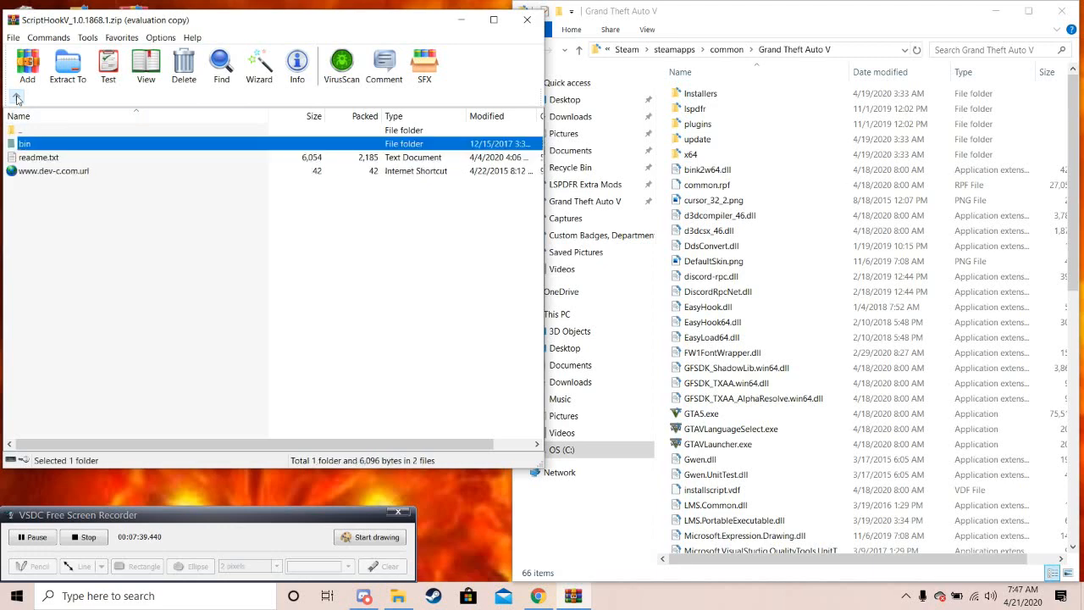
{"action": "double_click", "coordinate": [71, 158]}
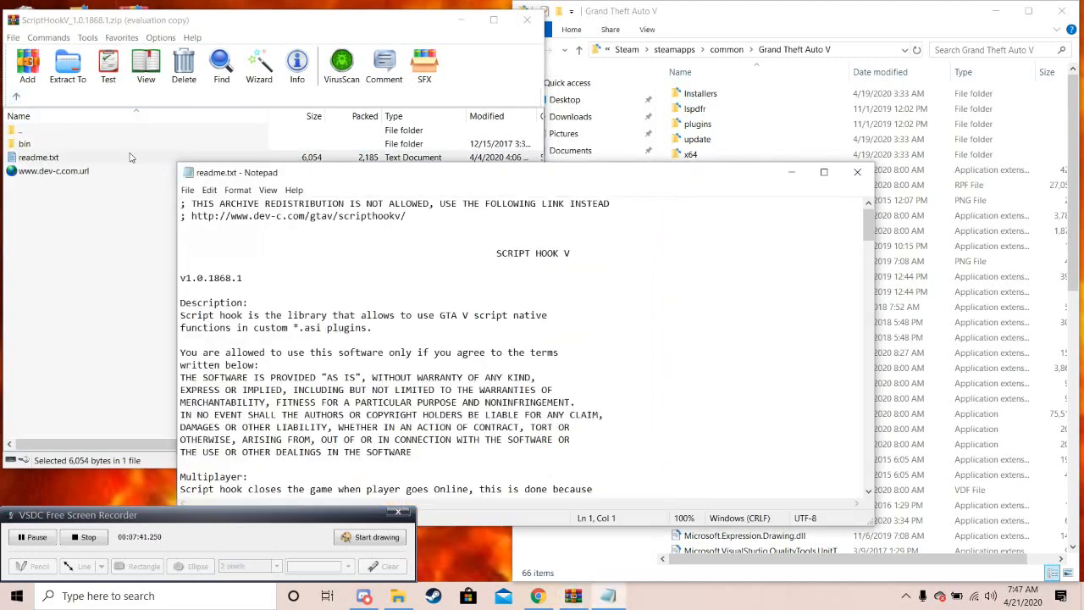
{"action": "scroll", "coordinate": [460, 280], "scroll_direction": "down", "scroll_amount": 1}
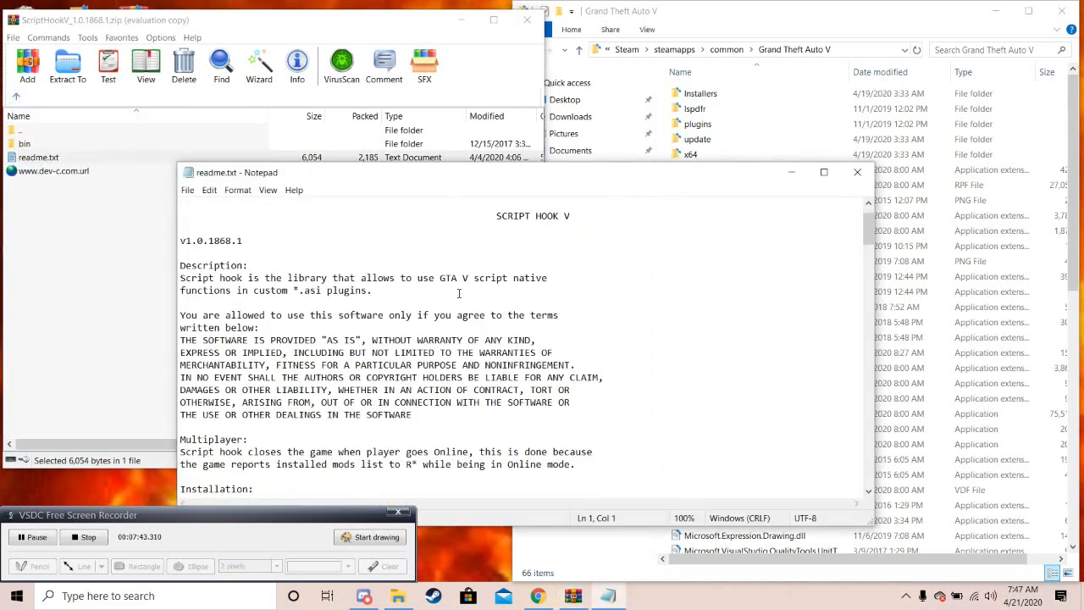
{"action": "scroll", "coordinate": [459, 293], "scroll_direction": "down", "scroll_amount": 4}
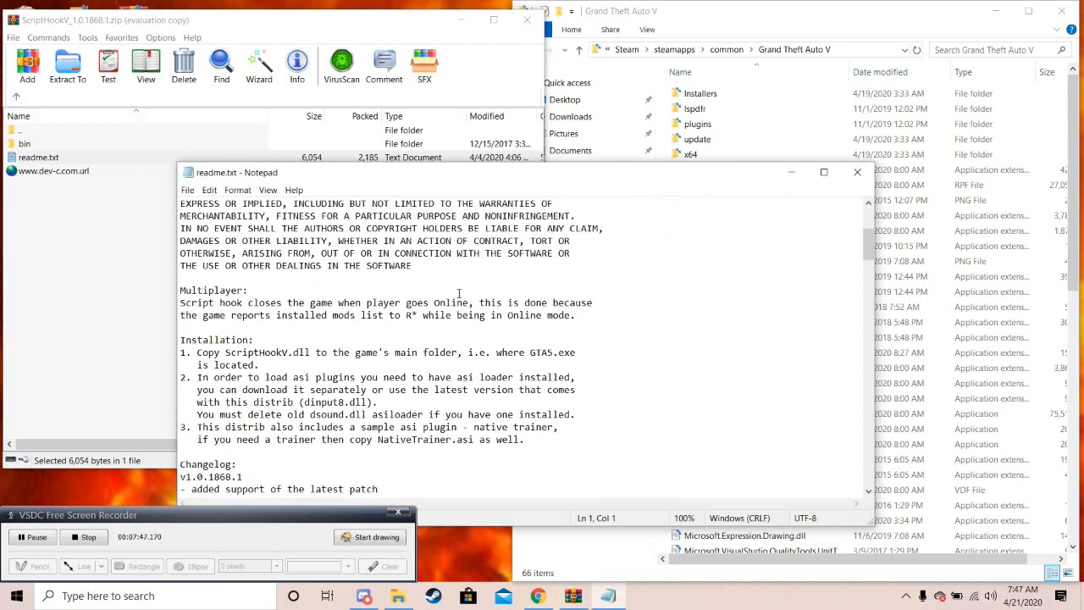
{"action": "left_click", "coordinate": [857, 172]}
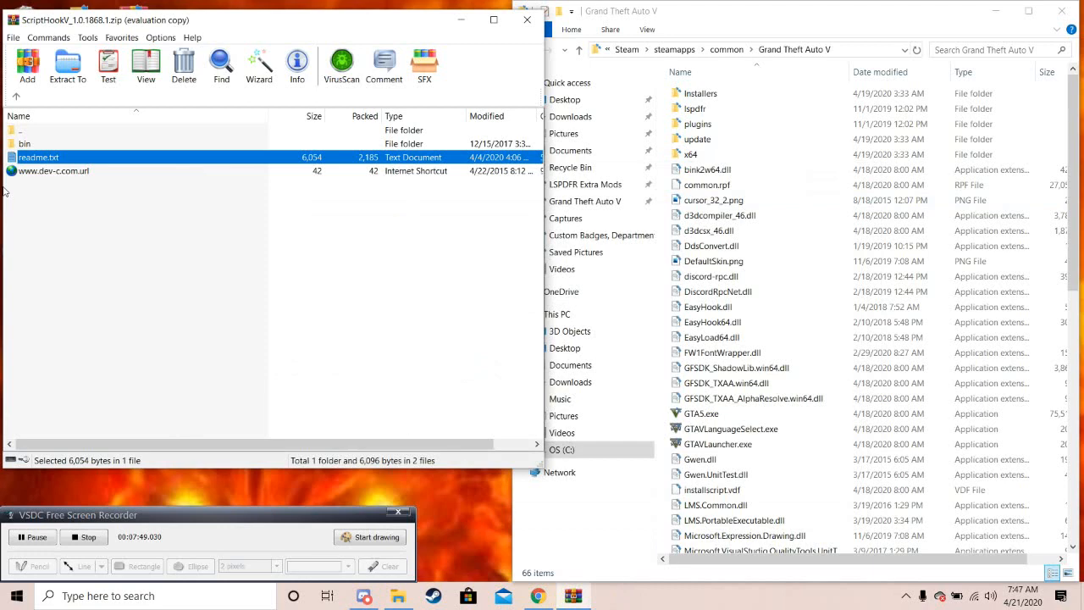
Copy dinput8.dll and ScriptHookV.dll from the archive's bin folder into the Grand Theft Auto V folder and refresh its listing.
{"action": "double_click", "coordinate": [56, 144]}
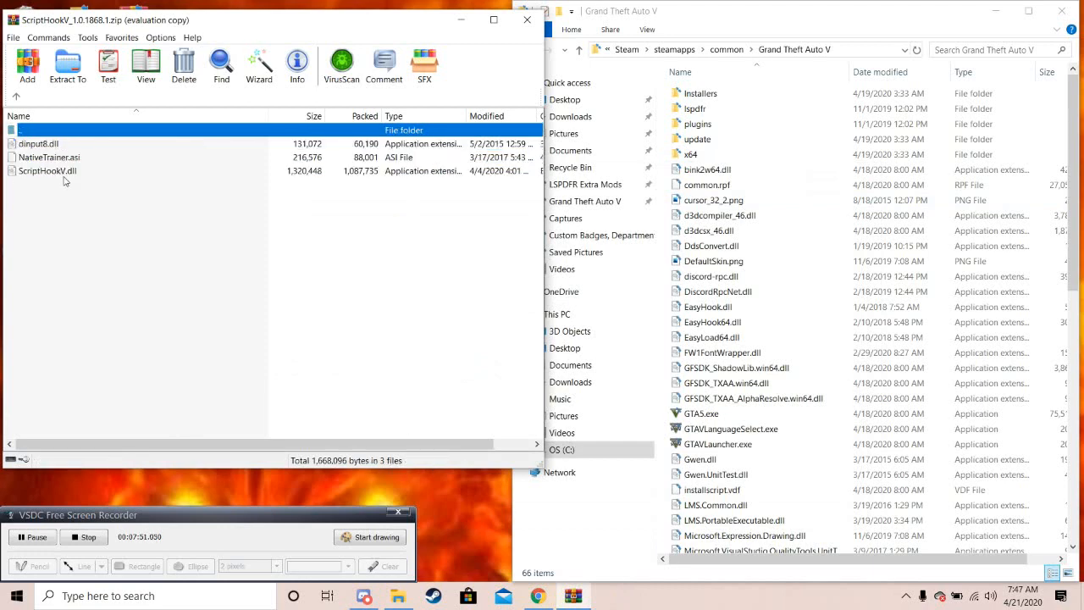
{"action": "left_click", "coordinate": [73, 219]}
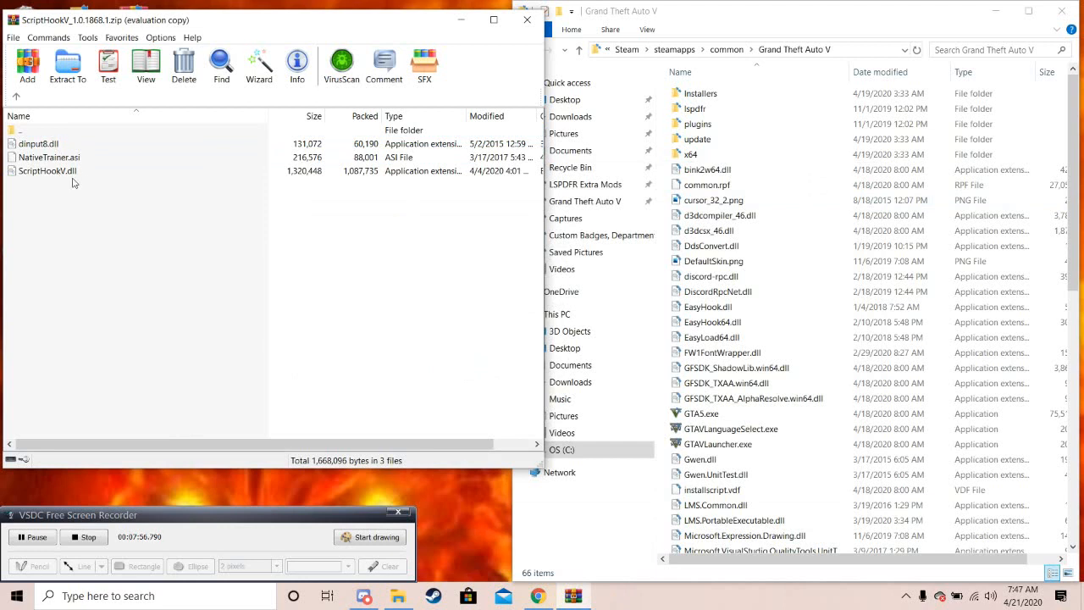
{"action": "left_click", "coordinate": [79, 173]}
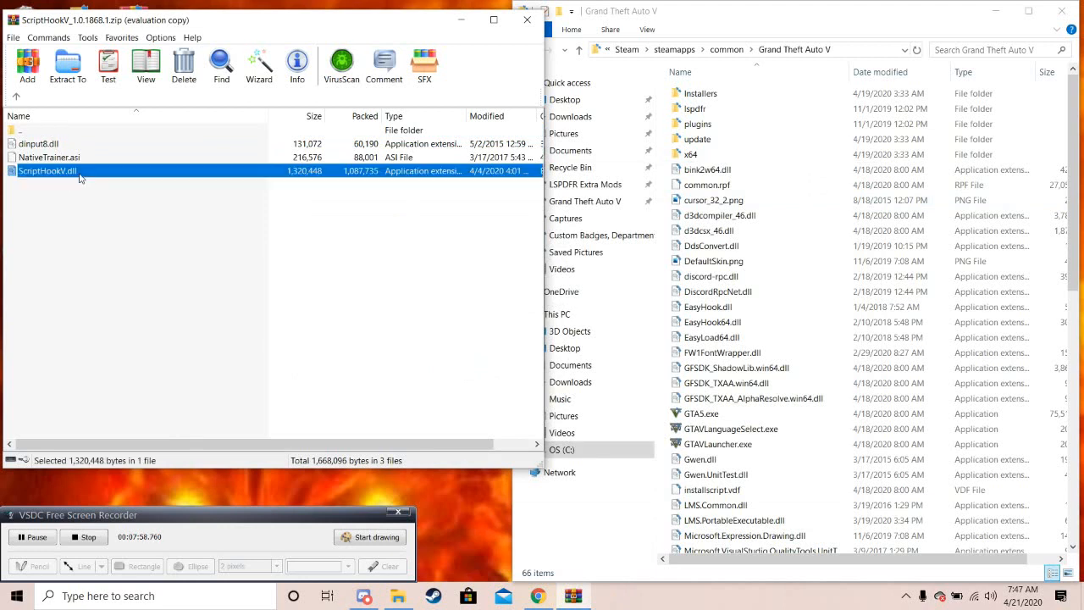
{"action": "left_click", "coordinate": [71, 144], "text": "ctrl"}
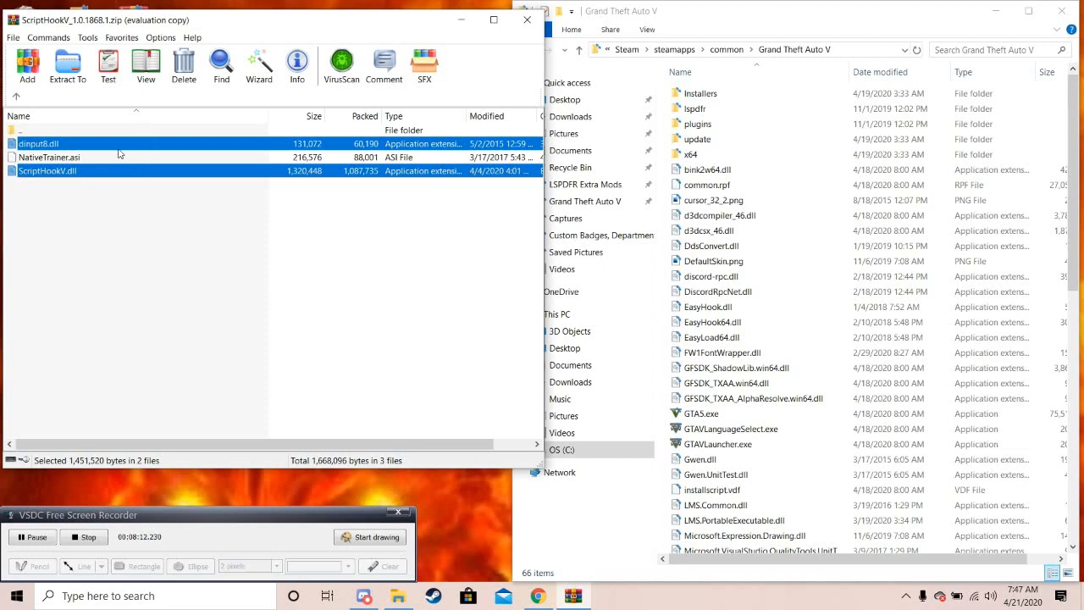
{"action": "left_click_drag", "start_coordinate": [105, 146], "coordinate": [820, 282]}
{"action": "left_click_drag", "start_coordinate": [820, 282], "coordinate": [820, 284]}
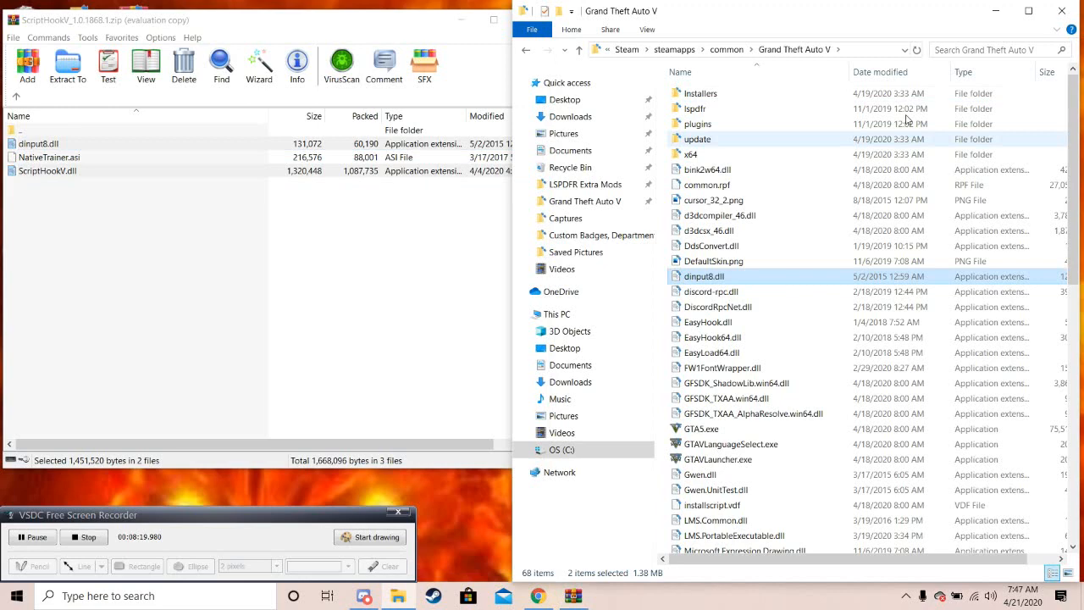
{"action": "left_click", "coordinate": [917, 52]}
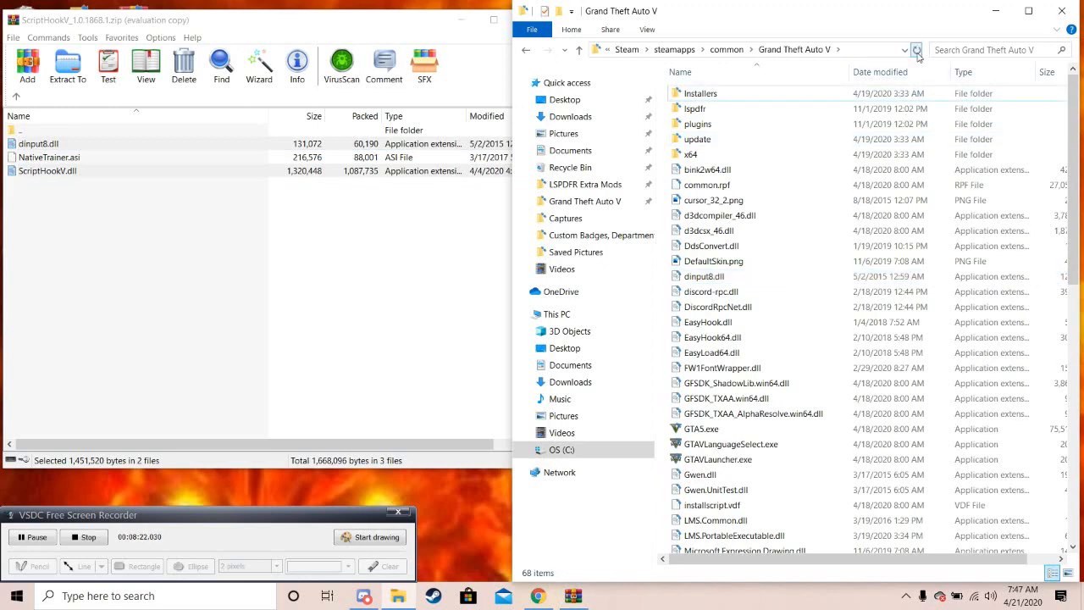
Close the ScriptHookV archive window and delete the ScriptHookV archive from the desktop.
{"action": "left_click", "coordinate": [406, 24]}
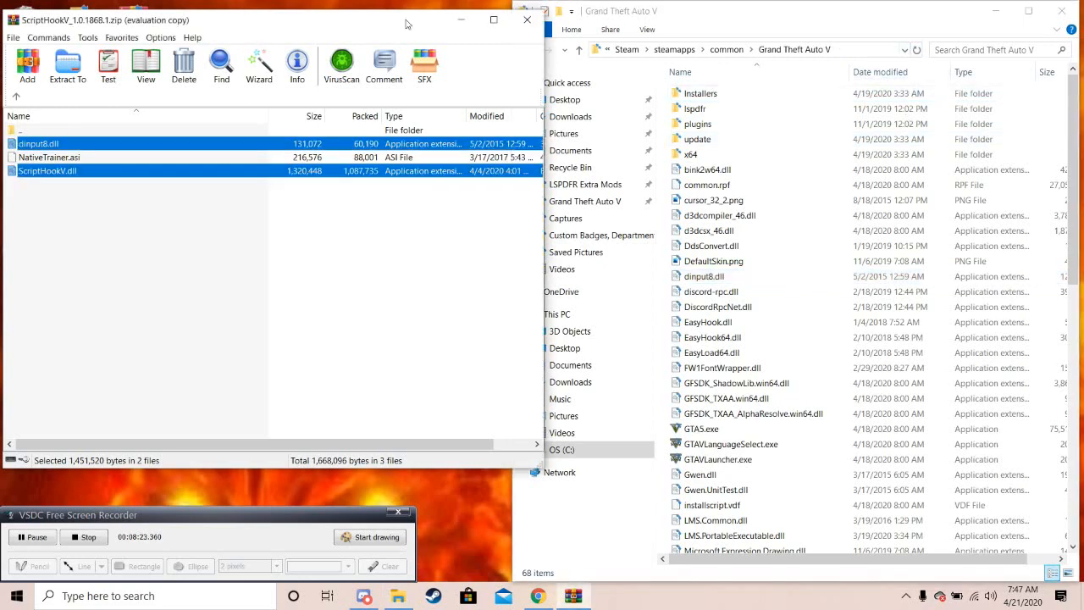
{"action": "left_click", "coordinate": [527, 19]}
{"action": "left_click", "coordinate": [142, 26]}
{"action": "right_click", "coordinate": [141, 24]}
{"action": "left_click", "coordinate": [254, 296]}
Move the TrainerV archive into the freed desktop spot and open it, dismissing the WinRAR notice.
{"action": "left_click_drag", "start_coordinate": [143, 83], "coordinate": [133, 22]}
{"action": "double_click", "coordinate": [131, 21]}
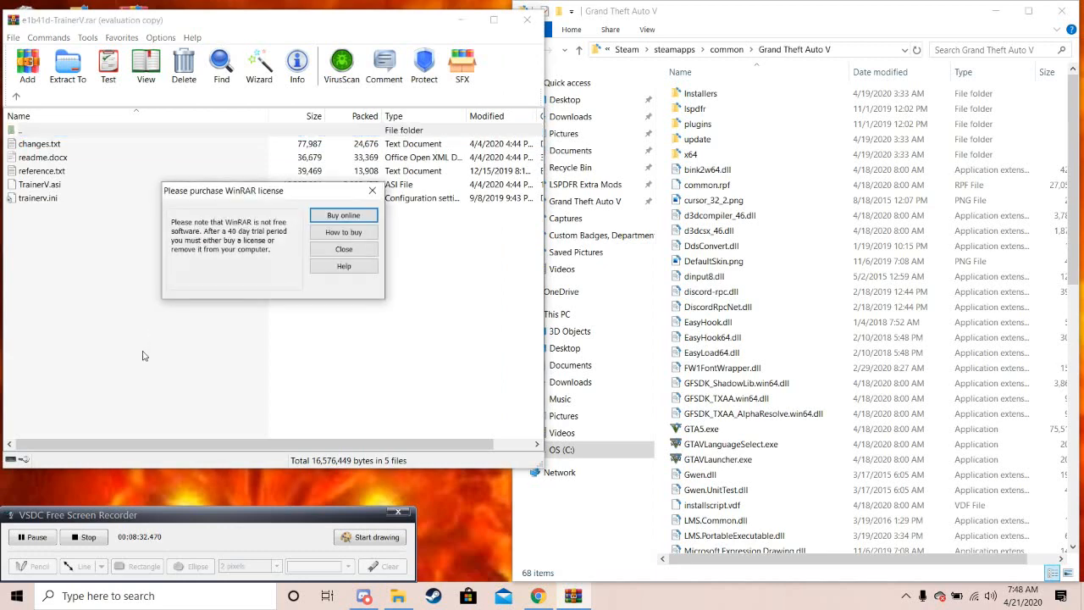
{"action": "left_click", "coordinate": [372, 191]}
{"action": "left_click", "coordinate": [258, 383]}
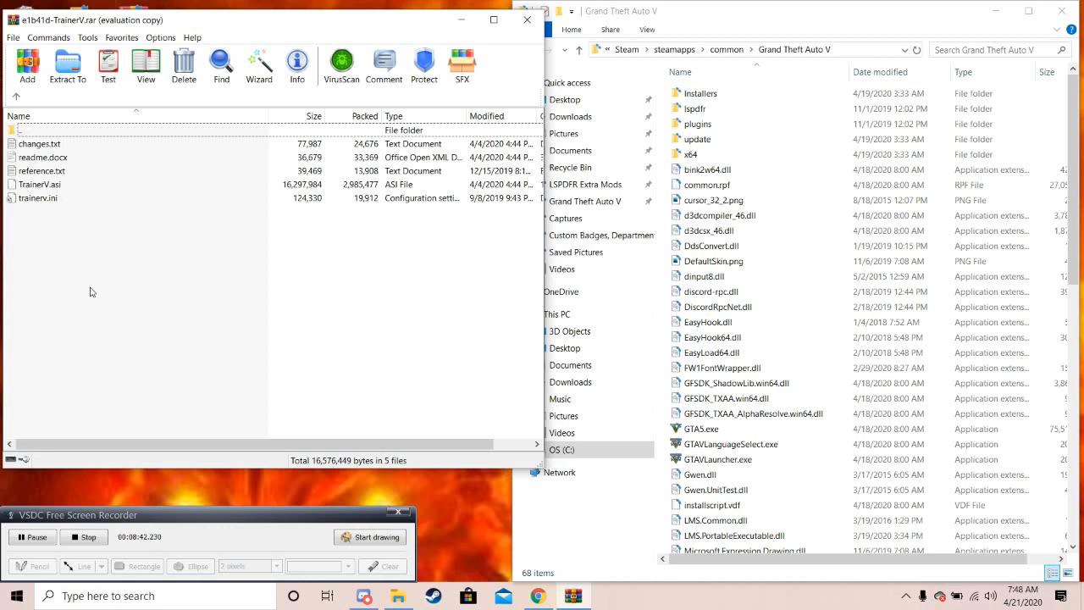
Copy TrainerV.asi and trainerv.ini into the Grand Theft Auto V folder, refresh its listing, and return to the archive window.
{"action": "left_click", "coordinate": [63, 186]}
{"action": "left_click", "coordinate": [77, 201], "text": "shift"}
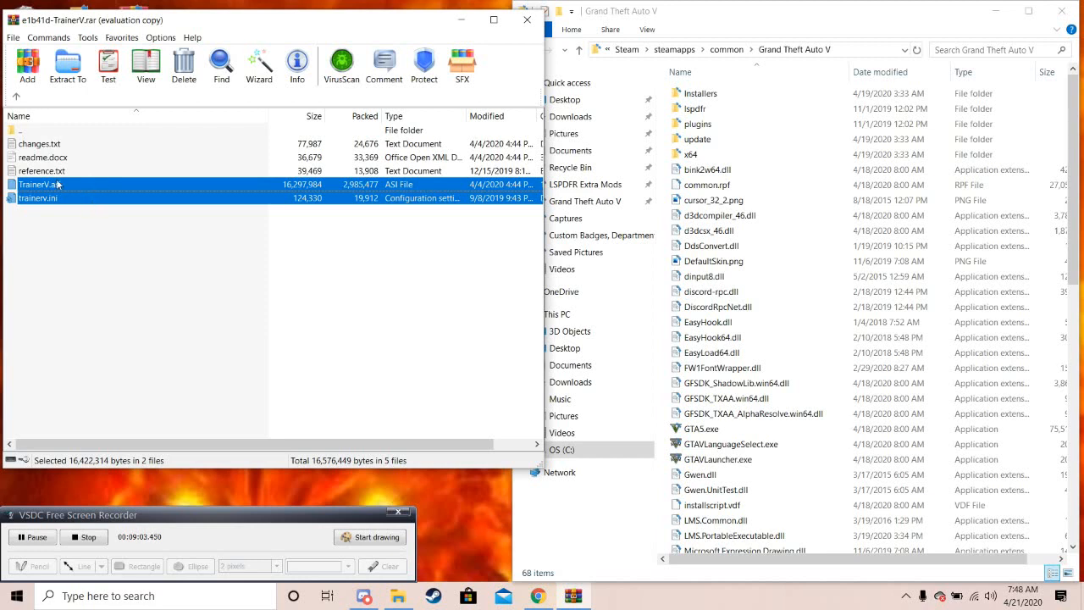
{"action": "left_click_drag", "start_coordinate": [53, 187], "coordinate": [812, 295]}
{"action": "scroll", "coordinate": [813, 294], "scroll_direction": "down", "scroll_amount": 3}
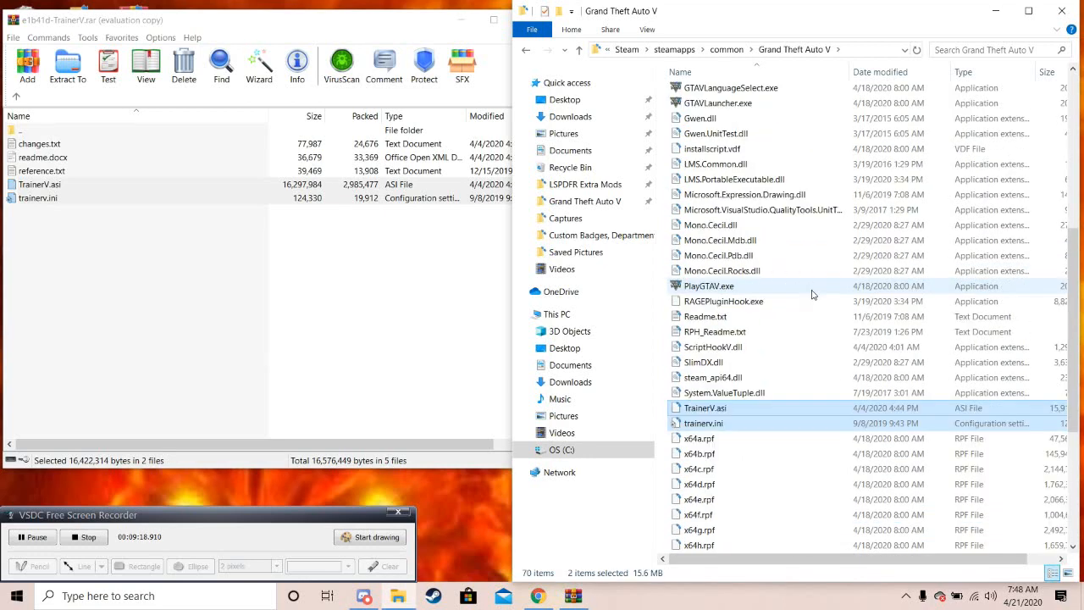
{"action": "scroll", "coordinate": [826, 290], "scroll_direction": "up", "scroll_amount": 8}
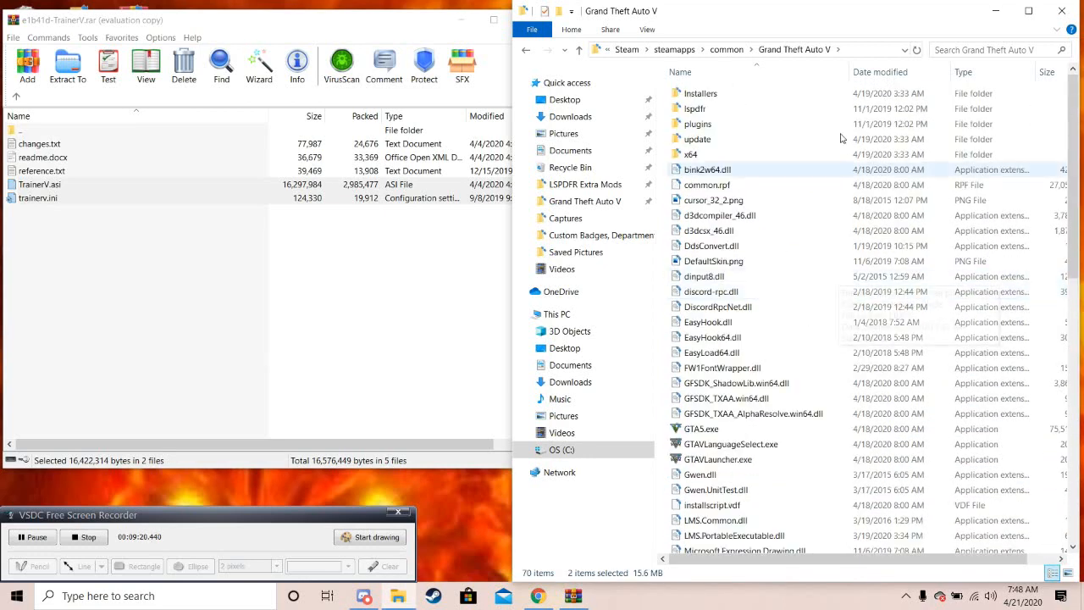
{"action": "left_click", "coordinate": [916, 49]}
{"action": "left_click", "coordinate": [252, 24]}
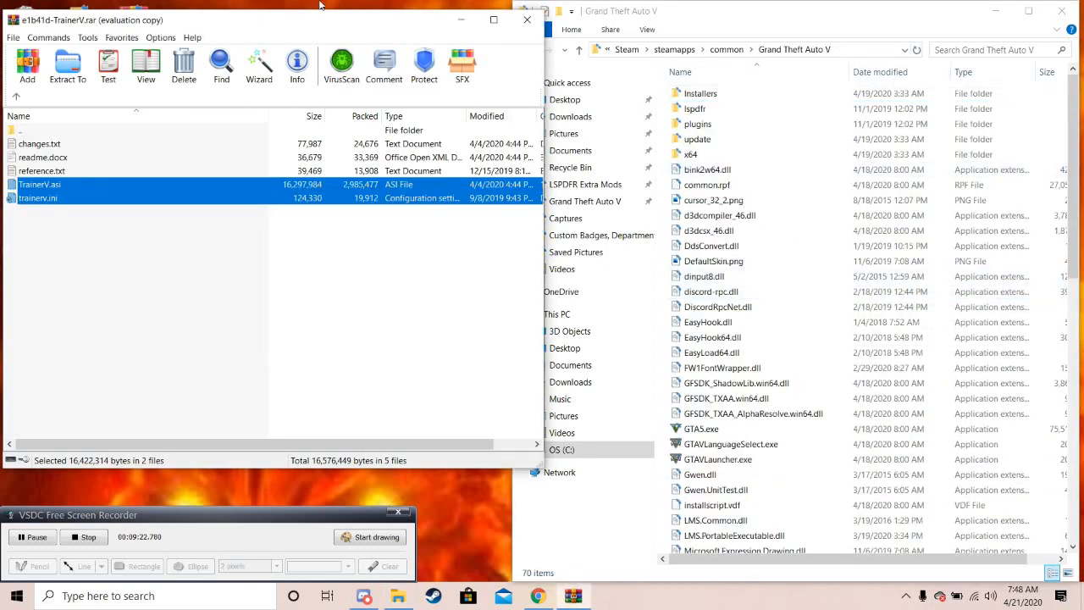
Close the TrainerV archive window and delete the TrainerV archive from the desktop.
{"action": "left_click", "coordinate": [529, 19]}
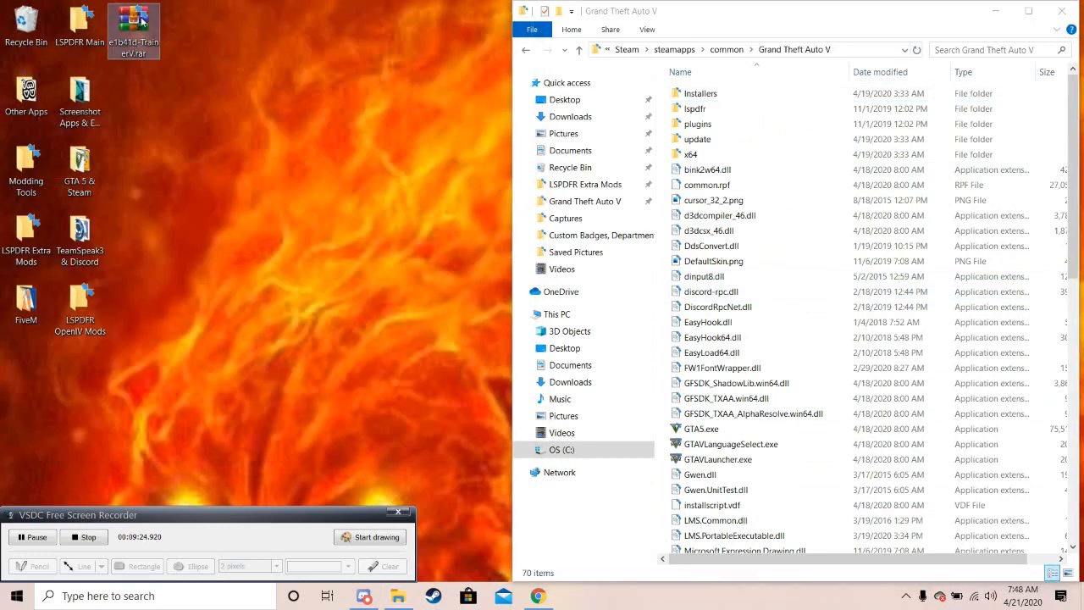
{"action": "right_click", "coordinate": [141, 8]}
{"action": "left_click", "coordinate": [227, 296]}
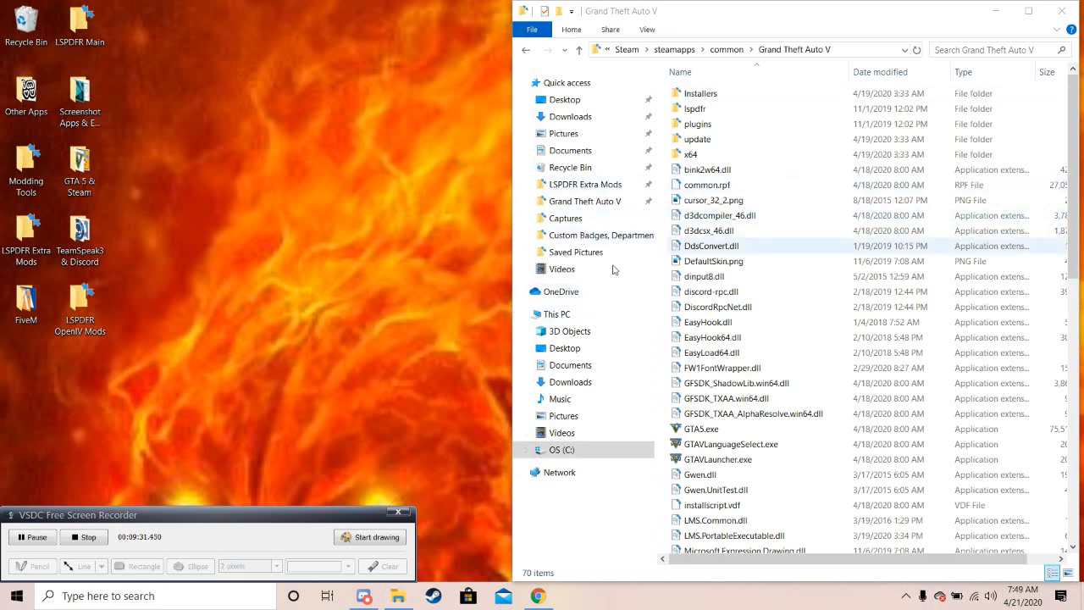
Open keys.ini from the lspdfr folder and resize its window to full height beside the desktop icons.
{"action": "left_click_drag", "start_coordinate": [513, 364], "coordinate": [410, 330]}
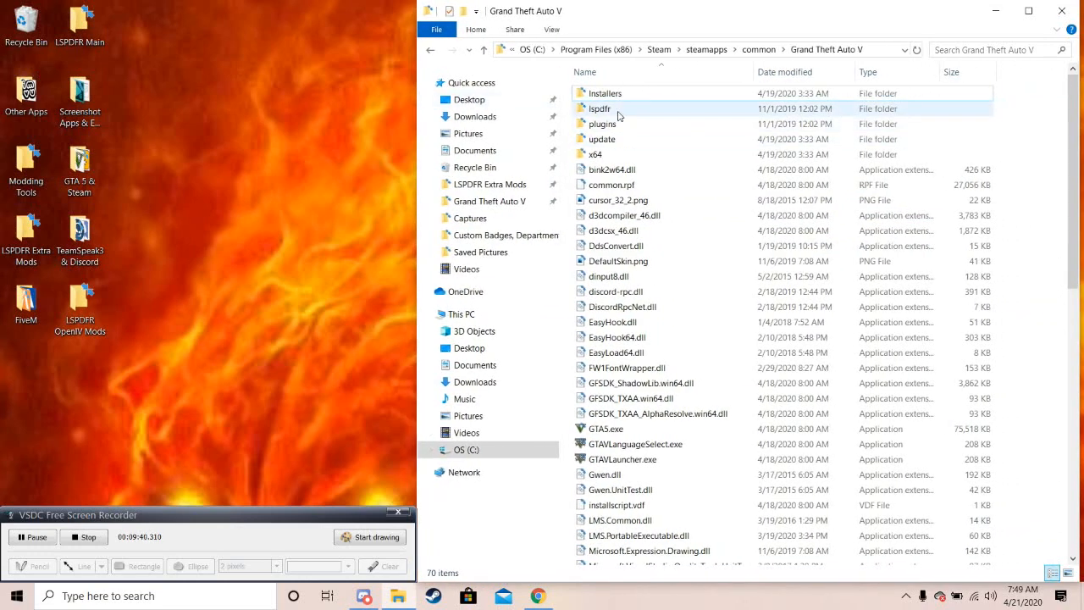
{"action": "double_click", "coordinate": [617, 109]}
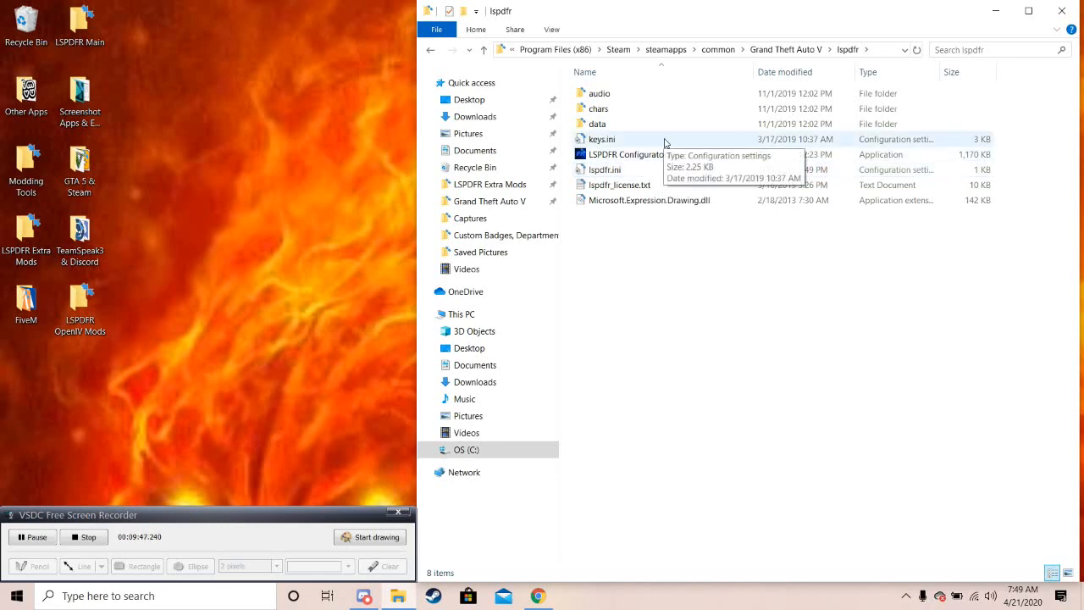
{"action": "double_click", "coordinate": [665, 143]}
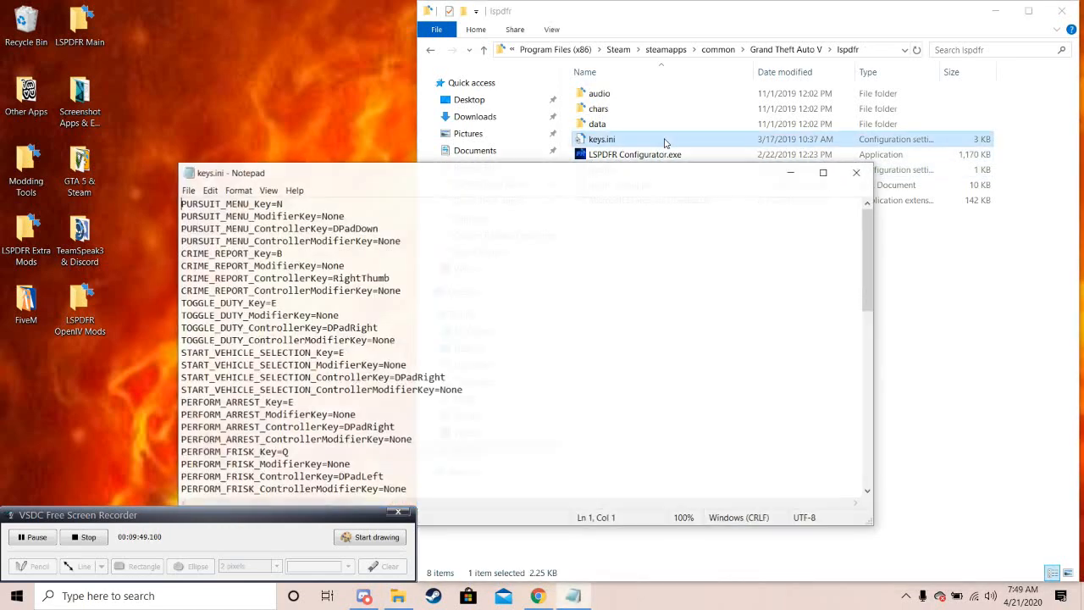
{"action": "left_click_drag", "start_coordinate": [542, 176], "coordinate": [733, 17]}
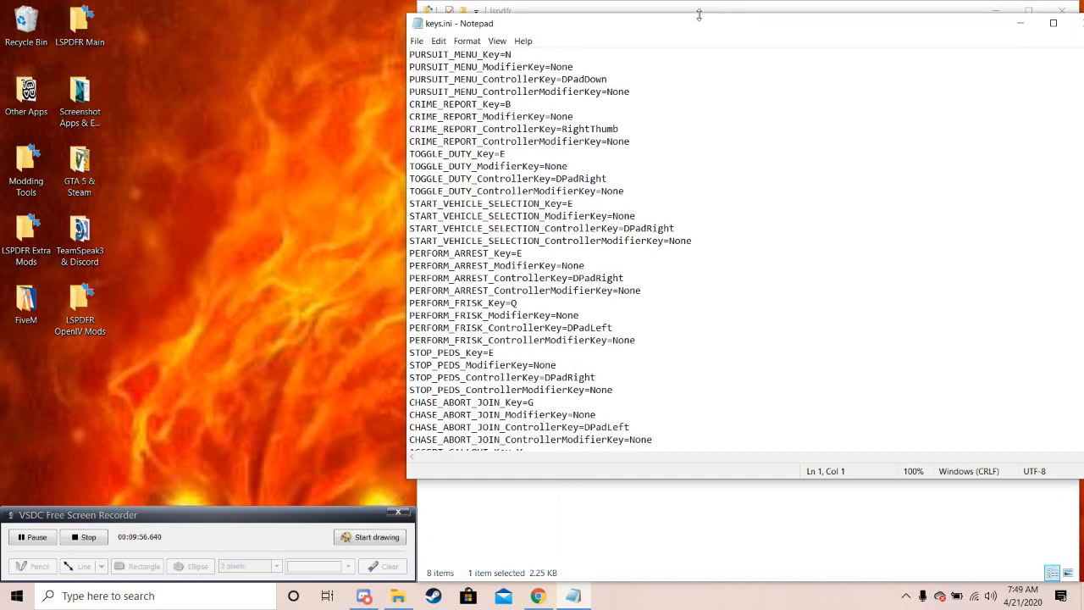
{"action": "left_click_drag", "start_coordinate": [700, 12], "coordinate": [702, 4]}
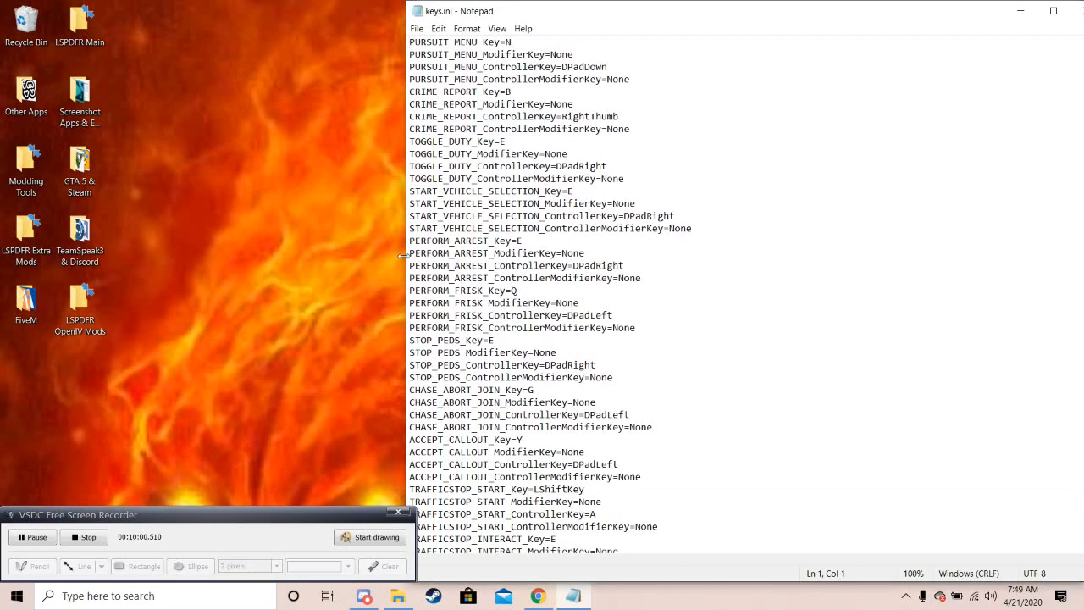
{"action": "left_click_drag", "start_coordinate": [403, 256], "coordinate": [411, 256]}
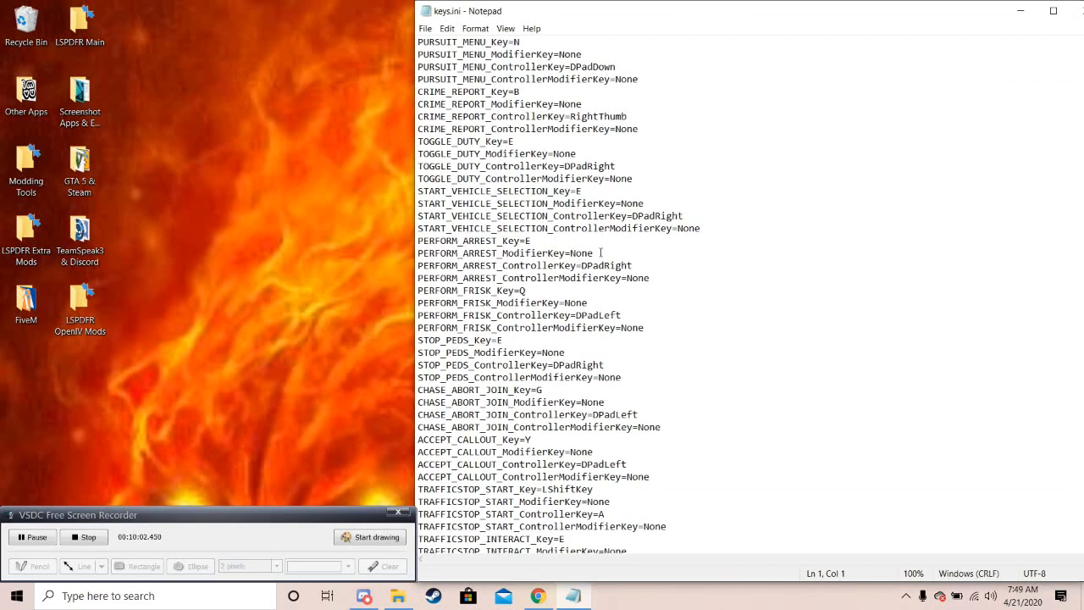
Replace the PURSUIT_MENU_ControllerKey value with None, copied from the PURSUIT_MENU_ModifierKey line.
{"action": "double_click", "coordinate": [585, 52]}
{"action": "left_click", "coordinate": [585, 51]}
{"action": "left_click_drag", "start_coordinate": [587, 54], "coordinate": [558, 54]}
{"action": "right_click", "coordinate": [572, 52]}
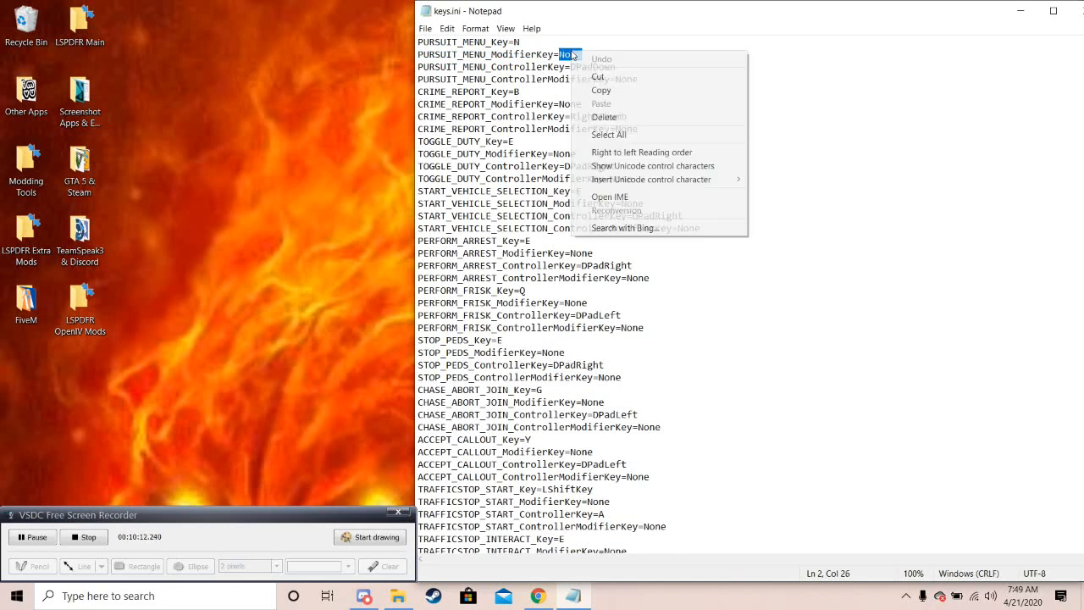
{"action": "left_click", "coordinate": [610, 91]}
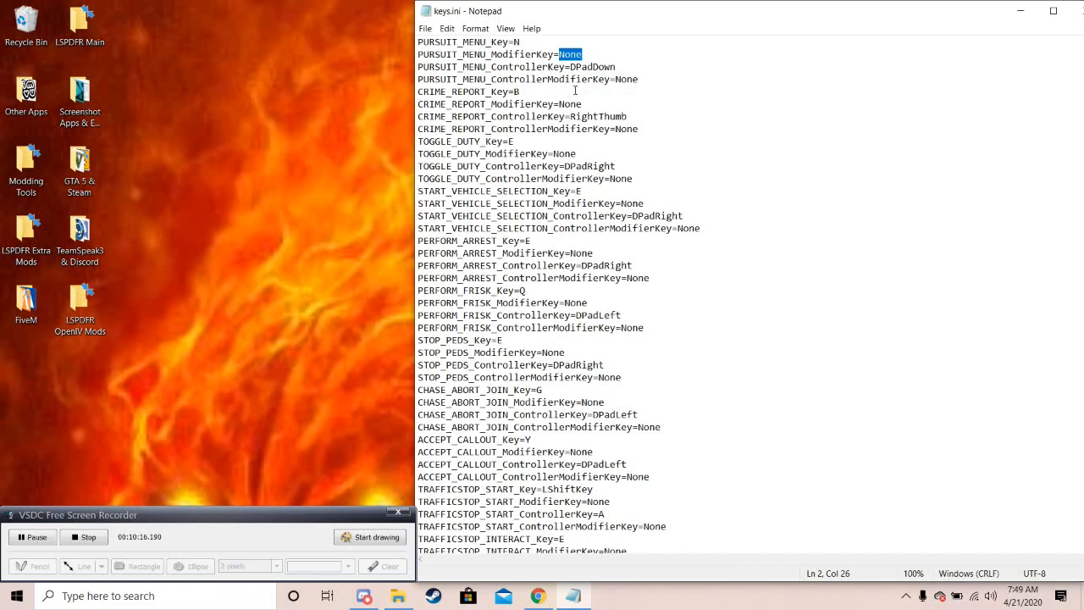
{"action": "left_click", "coordinate": [625, 66]}
{"action": "key", "text": "BackSpace"}
{"action": "key", "text": "BackSpace"}
{"action": "key", "text": "BackSpace"}
{"action": "key", "text": "BackSpace"}
{"action": "key", "text": "BackSpace"}
{"action": "key", "text": "BackSpace"}
{"action": "key", "text": "BackSpace"}
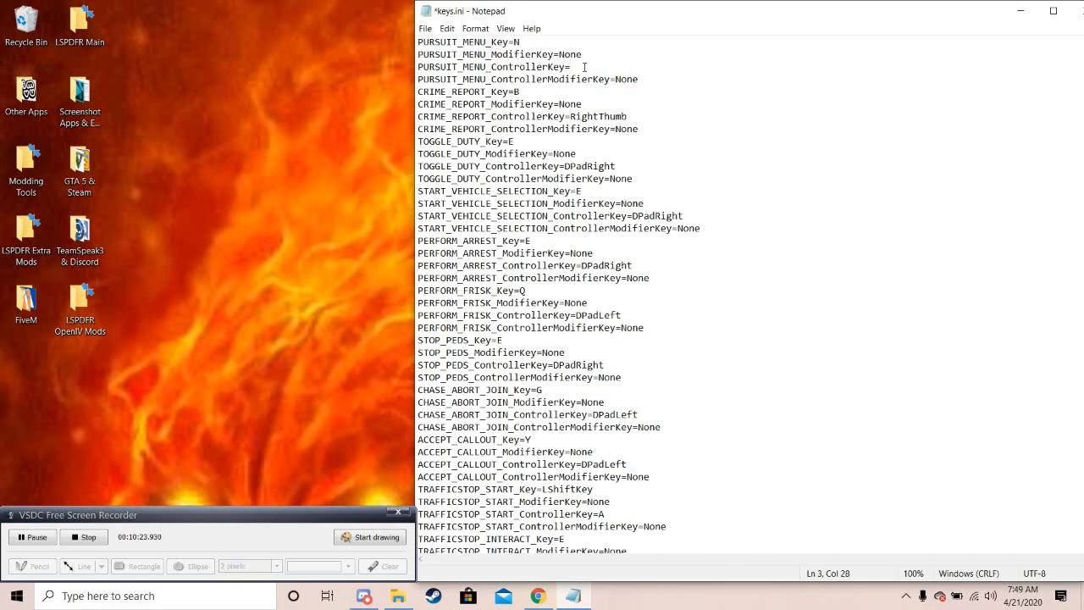
{"action": "right_click", "coordinate": [585, 67]}
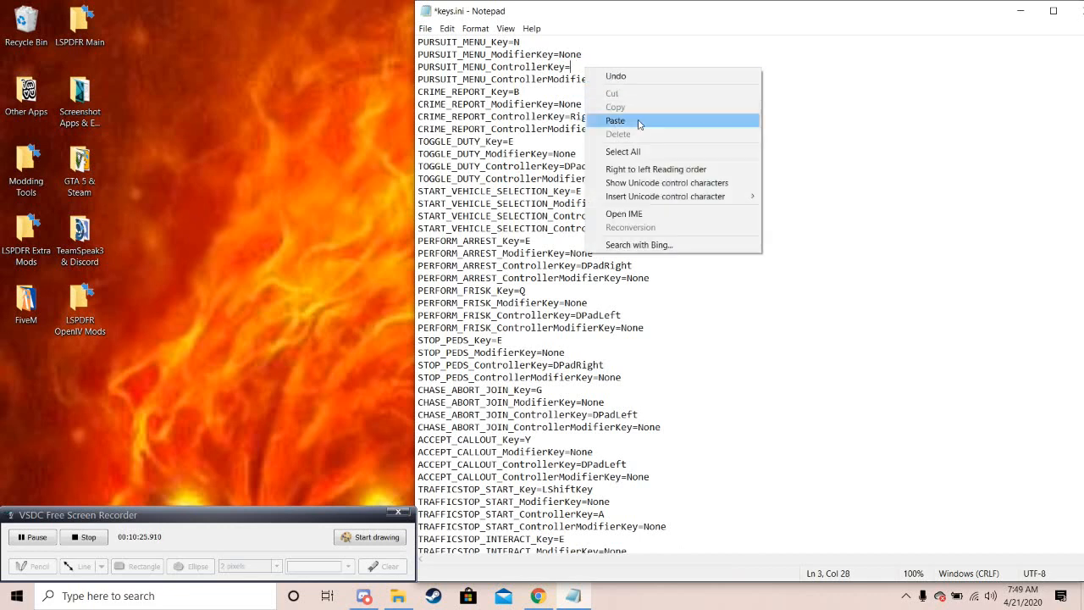
{"action": "left_click", "coordinate": [639, 119]}
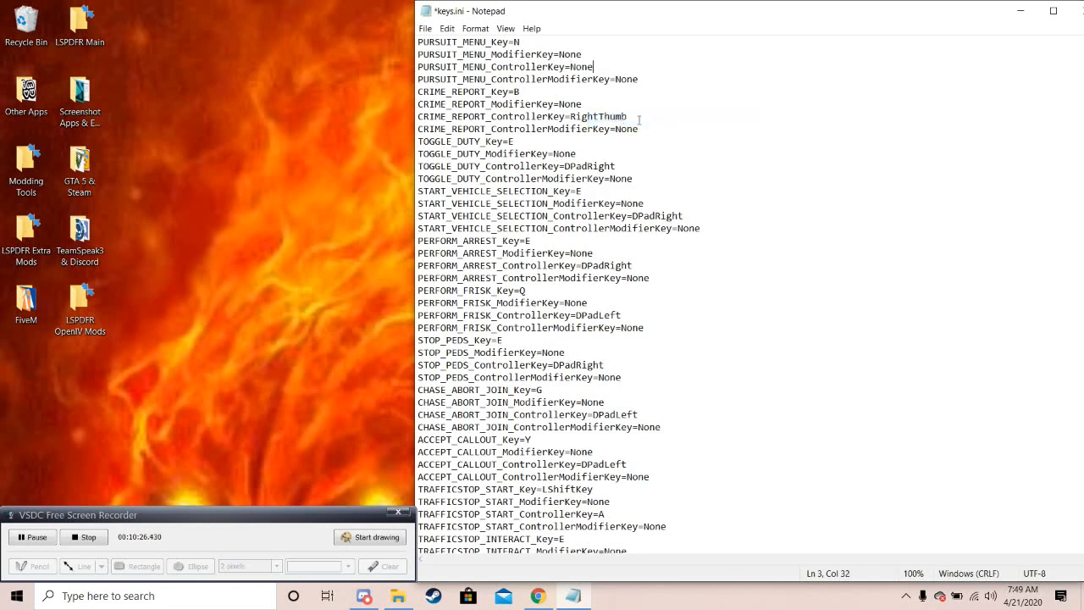
Set CRIME_REPORT_Key to None.
{"action": "left_click", "coordinate": [562, 95]}
{"action": "key", "text": "BackSpace"}
{"action": "type", "text": "None"}
Review the remaining crime report, toggle duty and start vehicle selection bindings line by line.
{"action": "left_click", "coordinate": [649, 115]}
{"action": "left_click", "coordinate": [657, 129]}
{"action": "left_click", "coordinate": [571, 143]}
{"action": "left_click", "coordinate": [609, 150]}
{"action": "left_click", "coordinate": [633, 161]}
{"action": "left_click", "coordinate": [635, 117]}
{"action": "left_click", "coordinate": [594, 97]}
{"action": "left_click", "coordinate": [591, 103]}
{"action": "left_click", "coordinate": [642, 116]}
{"action": "left_click", "coordinate": [649, 128]}
{"action": "left_click", "coordinate": [550, 141]}
{"action": "left_click", "coordinate": [602, 152]}
{"action": "left_click", "coordinate": [634, 165]}
{"action": "left_click", "coordinate": [663, 204]}
{"action": "left_click", "coordinate": [711, 228]}
{"action": "scroll", "coordinate": [711, 228], "scroll_direction": "down", "scroll_amount": 1}
Set both PERFORM_ARREST_Key and PERFORM_FRISK_Key to None.
{"action": "left_click", "coordinate": [573, 202]}
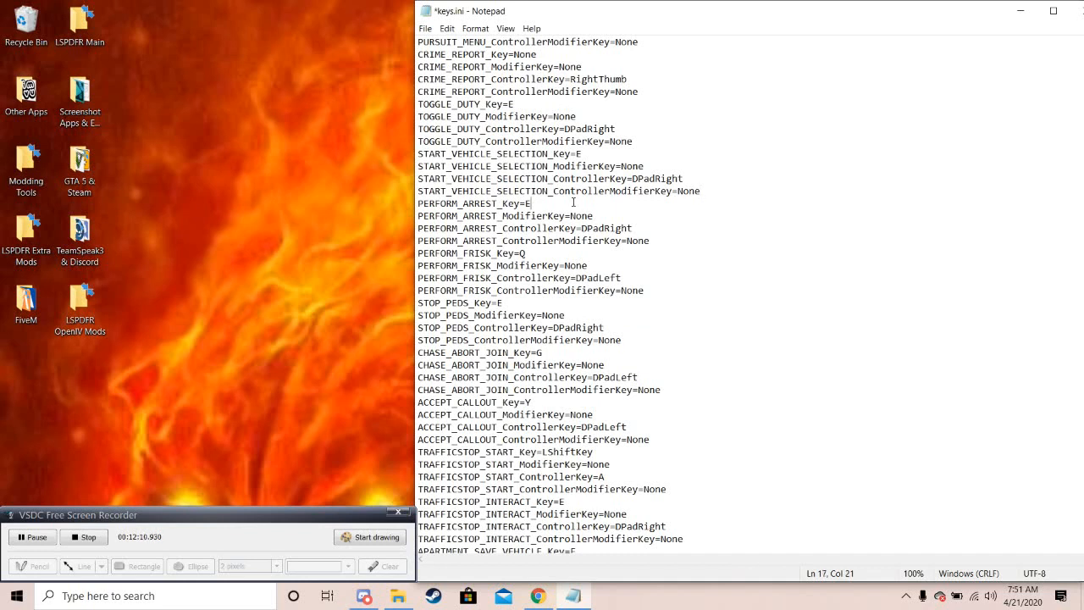
{"action": "scroll", "coordinate": [574, 203], "scroll_direction": "down", "scroll_amount": 1}
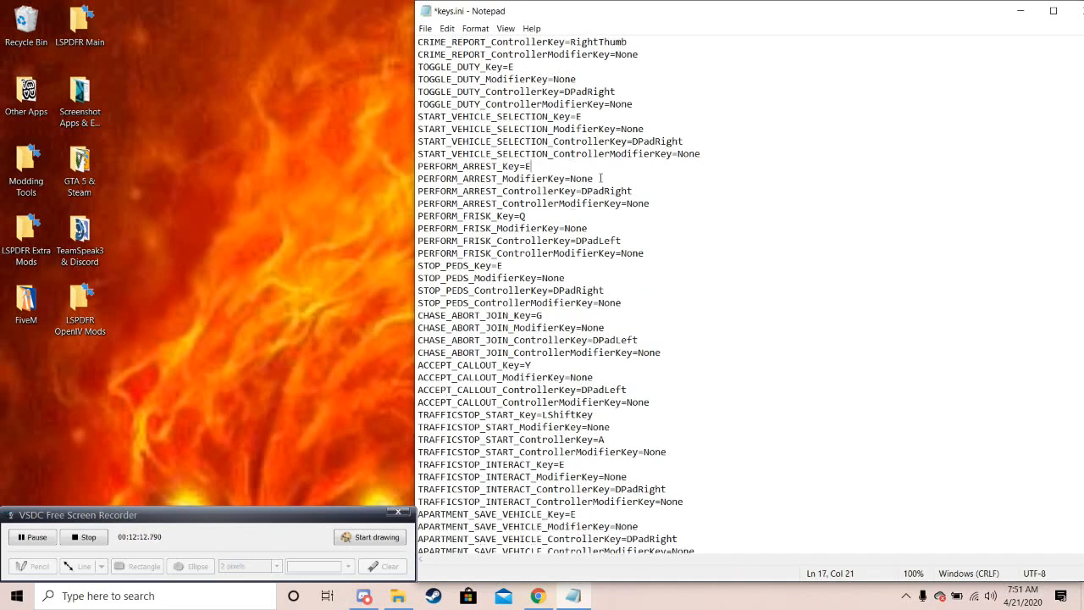
{"action": "key", "text": "BackSpace"}
{"action": "type", "text": "None"}
{"action": "left_click", "coordinate": [600, 177]}
{"action": "left_click", "coordinate": [664, 205]}
{"action": "left_click", "coordinate": [559, 216]}
{"action": "key", "text": "BackSpace"}
{"action": "type", "text": "None"}
Review the arrest and frisk bindings, including their controller keys and modifiers.
{"action": "left_click", "coordinate": [645, 240]}
{"action": "scroll", "coordinate": [704, 479], "scroll_direction": "down", "scroll_amount": 1}
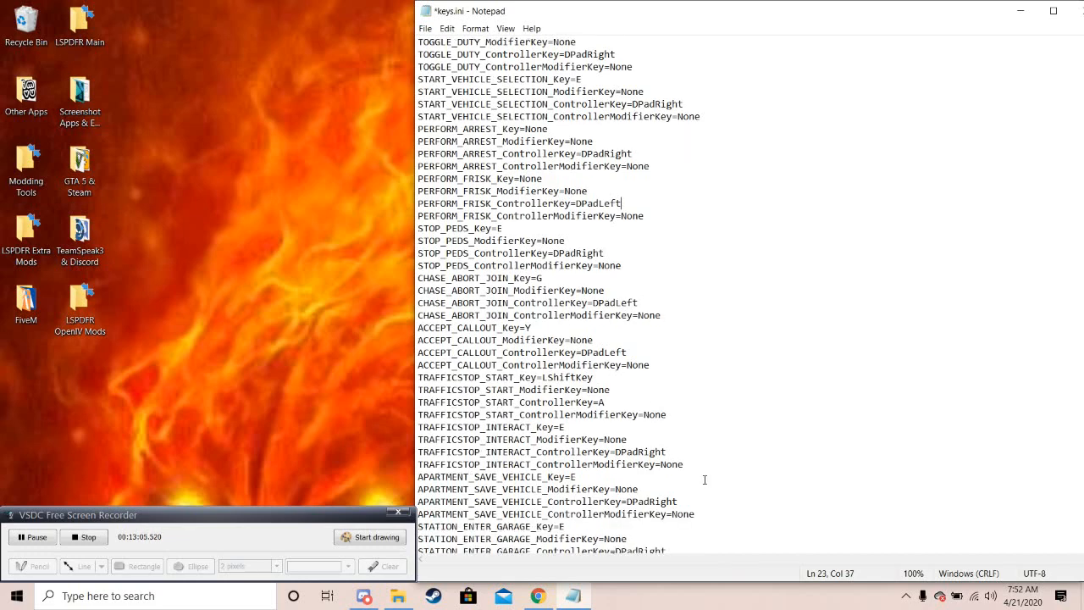
{"action": "scroll", "coordinate": [704, 480], "scroll_direction": "down", "scroll_amount": 1}
{"action": "scroll", "coordinate": [704, 468], "scroll_direction": "up", "scroll_amount": 3}
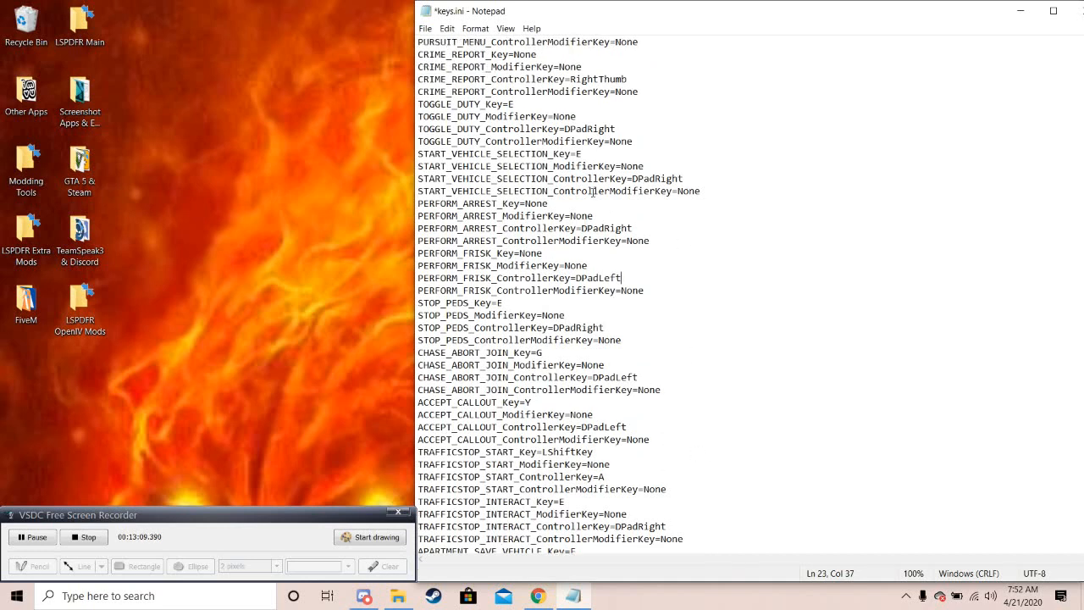
{"action": "left_click", "coordinate": [571, 205]}
{"action": "left_click", "coordinate": [646, 279]}
{"action": "left_click", "coordinate": [660, 291]}
{"action": "scroll", "coordinate": [545, 317], "scroll_direction": "down", "scroll_amount": 1}
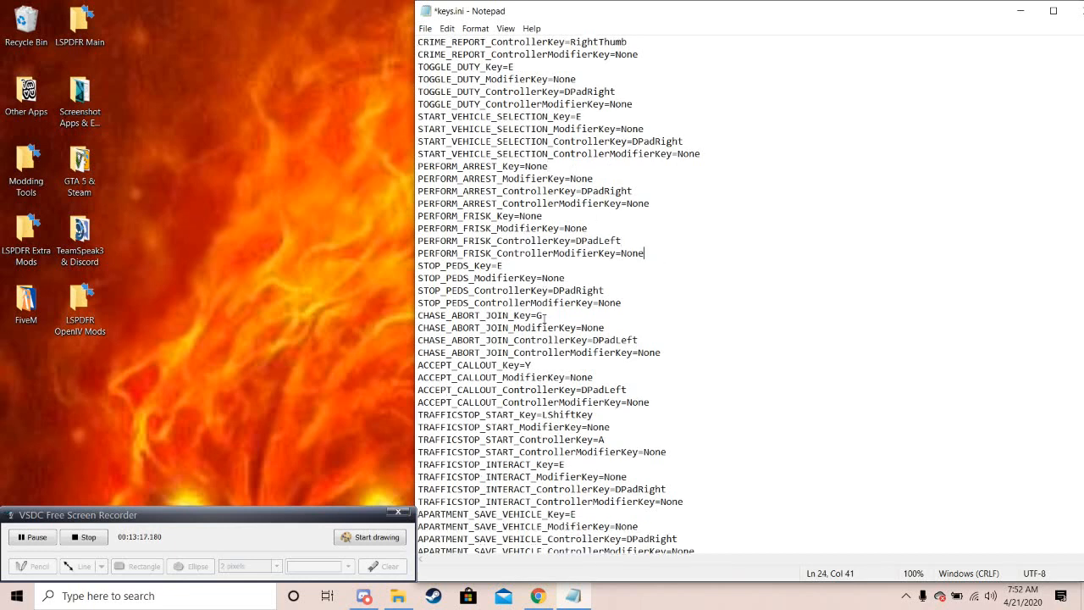
{"action": "scroll", "coordinate": [545, 317], "scroll_direction": "down", "scroll_amount": 1}
Set STOP_PEDS_Key to I and STOP_PEDS_ControllerKey to None.
{"action": "left_click", "coordinate": [530, 227]}
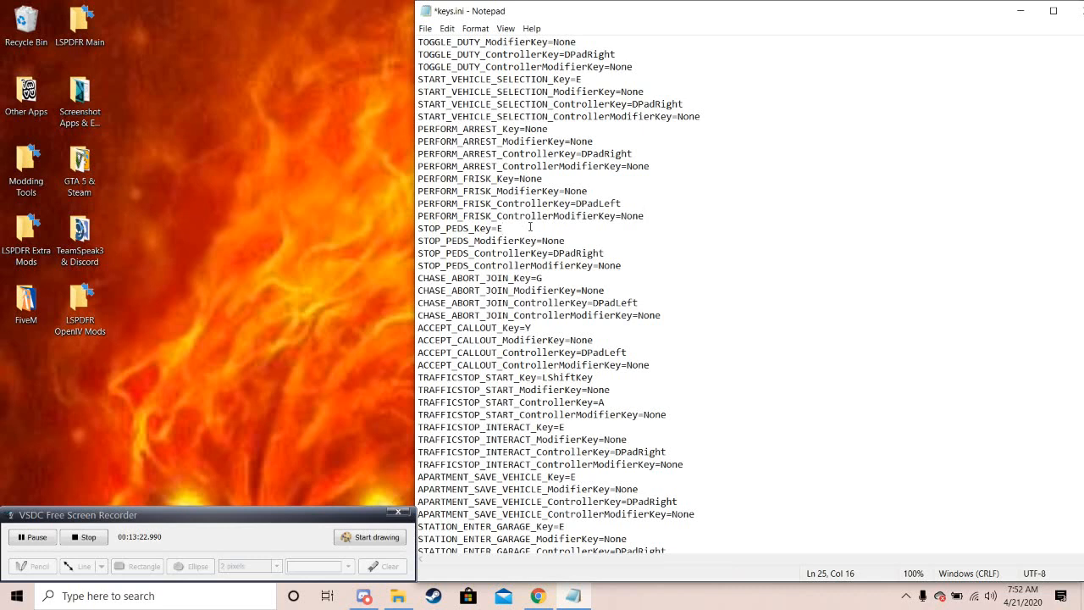
{"action": "key", "text": "BackSpace"}
{"action": "type", "text": "I"}
{"action": "left_click", "coordinate": [623, 254]}
{"action": "key", "text": "BackSpace"}
{"action": "key", "text": "BackSpace"}
{"action": "key", "text": "BackSpace"}
{"action": "key", "text": "BackSpace"}
{"action": "key", "text": "BackSpace"}
{"action": "key", "text": "BackSpace"}
{"action": "key", "text": "BackSpace"}
{"action": "key", "text": "BackSpace"}
{"action": "key", "text": "BackSpace"}
{"action": "type", "text": "None"}
{"action": "left_click", "coordinate": [630, 268]}
Set both CHASE_ABORT_JOIN_Key and CHASE_ABORT_JOIN_ControllerKey to None.
{"action": "left_click", "coordinate": [560, 277]}
{"action": "key", "text": "BackSpace"}
{"action": "type", "text": "None"}
{"action": "left_click", "coordinate": [621, 291]}
{"action": "left_click", "coordinate": [658, 302]}
{"action": "left_click", "coordinate": [586, 276]}
{"action": "left_click", "coordinate": [631, 291]}
{"action": "left_click", "coordinate": [658, 300]}
{"action": "key", "text": "BackSpace"}
{"action": "key", "text": "BackSpace"}
{"action": "key", "text": "BackSpace"}
{"action": "key", "text": "BackSpace"}
{"action": "key", "text": "BackSpace"}
{"action": "key", "text": "BackSpace"}
{"action": "key", "text": "BackSpace"}
{"action": "key", "text": "BackSpace"}
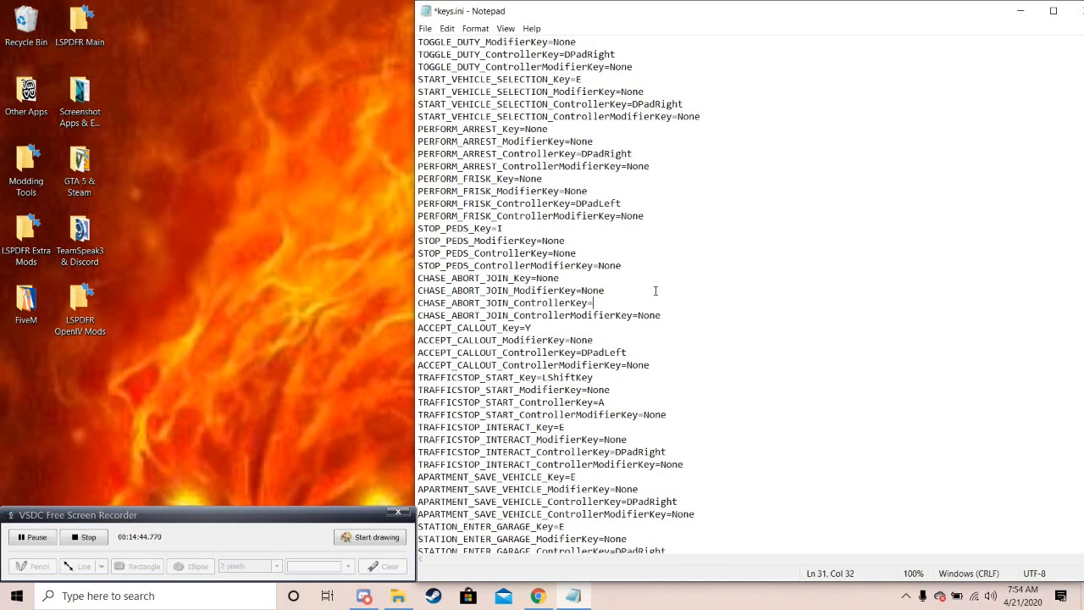
{"action": "type", "text": "None"}
Set ACCEPT_CALLOUT_ControllerKey to None.
{"action": "scroll", "coordinate": [535, 348], "scroll_direction": "down", "scroll_amount": 1}
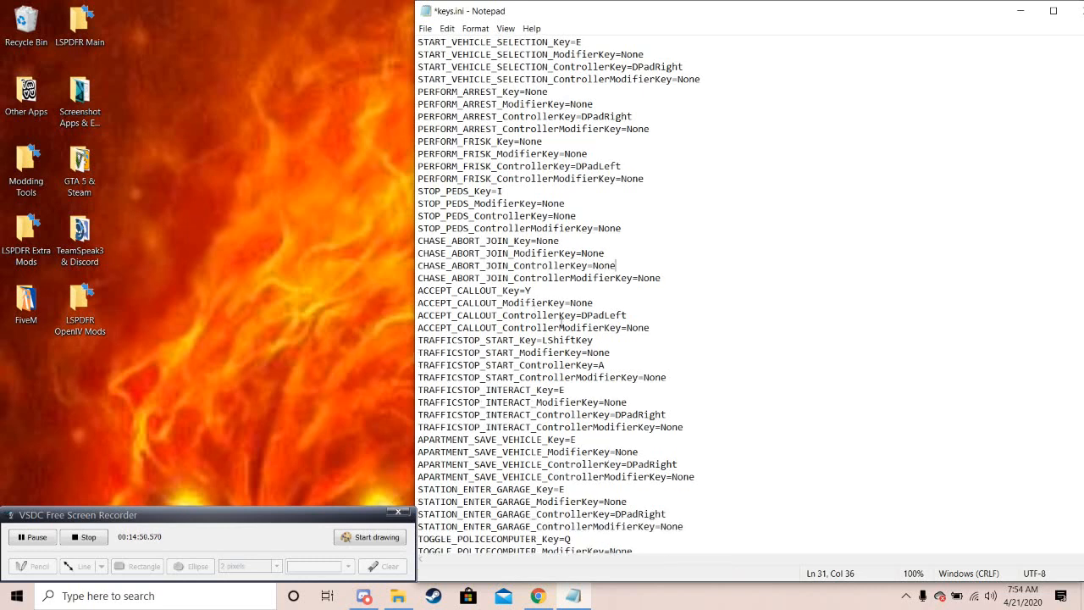
{"action": "left_click", "coordinate": [563, 290]}
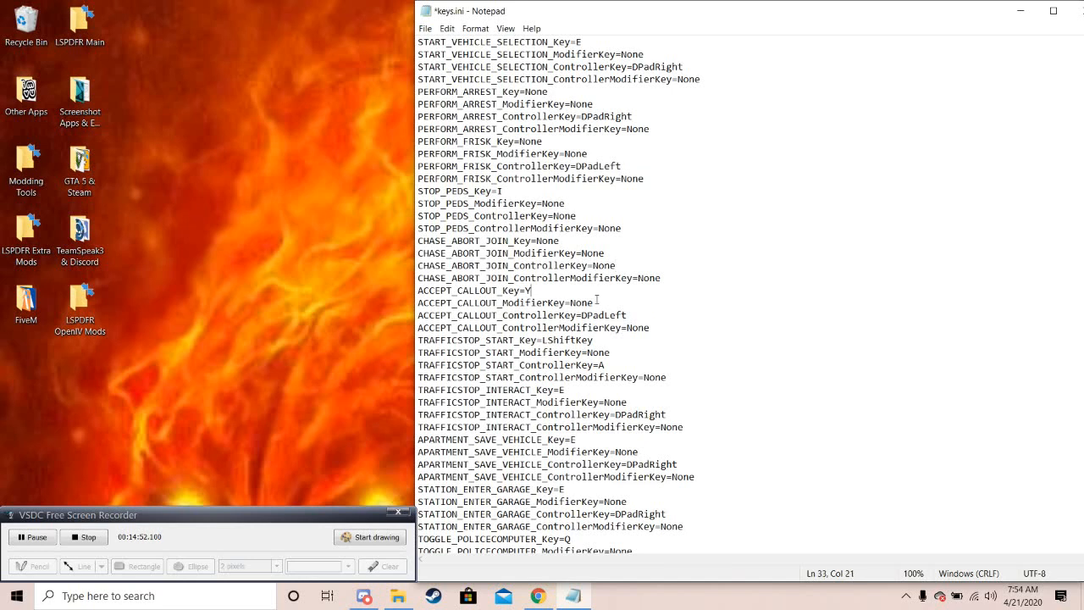
{"action": "left_click", "coordinate": [606, 303]}
{"action": "scroll", "coordinate": [614, 306], "scroll_direction": "down", "scroll_amount": 1}
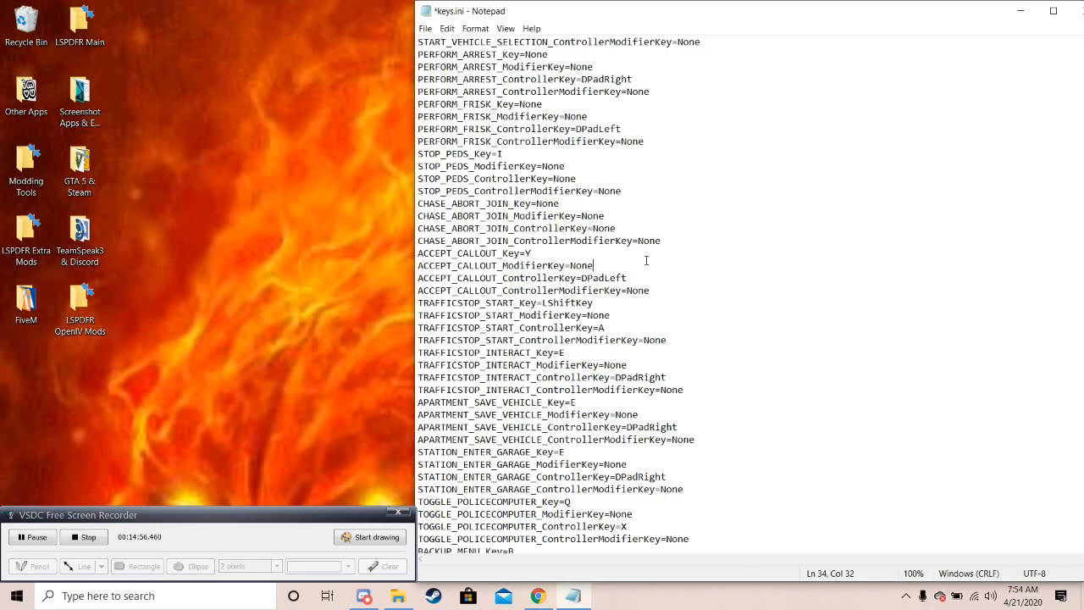
{"action": "key", "text": "BackSpace"}
{"action": "key", "text": "BackSpace"}
{"action": "key", "text": "BackSpace"}
{"action": "key", "text": "BackSpace"}
{"action": "key", "text": "BackSpace"}
{"action": "key", "text": "BackSpace"}
{"action": "key", "text": "BackSpace"}
{"action": "key", "text": "BackSpace"}
{"action": "type", "text": "None"}
Set TRAFFICSTOP_START_ControllerKey to None and TRAFFICSTOP_INTERACT_Key to I.
{"action": "left_click", "coordinate": [624, 325]}
{"action": "key", "text": "BackSpace"}
{"action": "type", "text": "None"}
{"action": "scroll", "coordinate": [570, 372], "scroll_direction": "down", "scroll_amount": 1}
{"action": "left_click", "coordinate": [588, 315]}
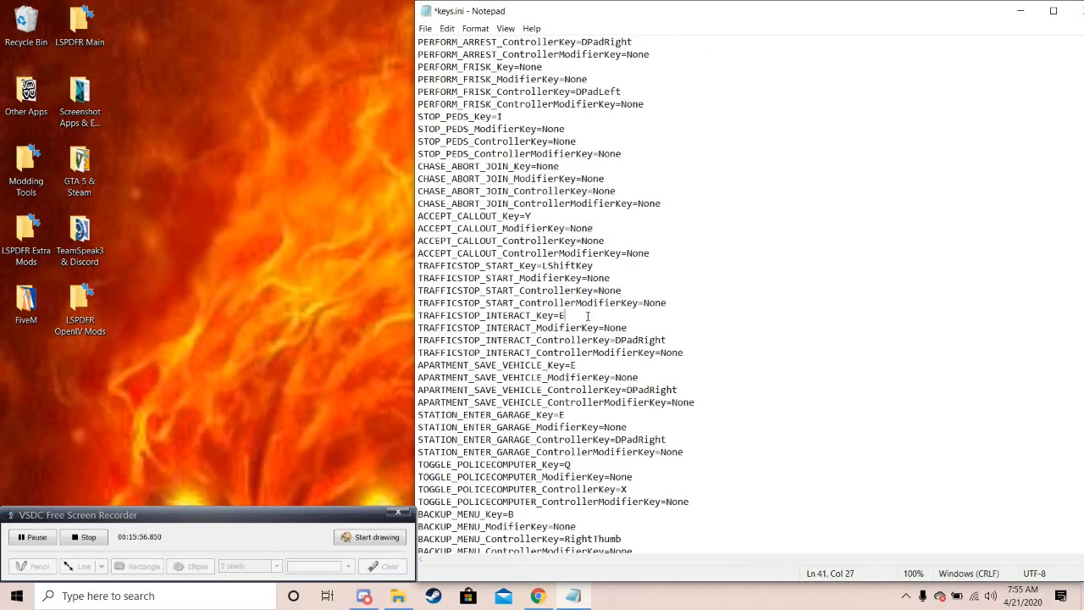
{"action": "key", "text": "BackSpace"}
{"action": "type", "text": "I"}
Set TRAFFICSTOP_INTERACT_ControllerKey to None.
{"action": "left_click", "coordinate": [649, 328]}
{"action": "scroll", "coordinate": [649, 328], "scroll_direction": "down", "scroll_amount": 2}
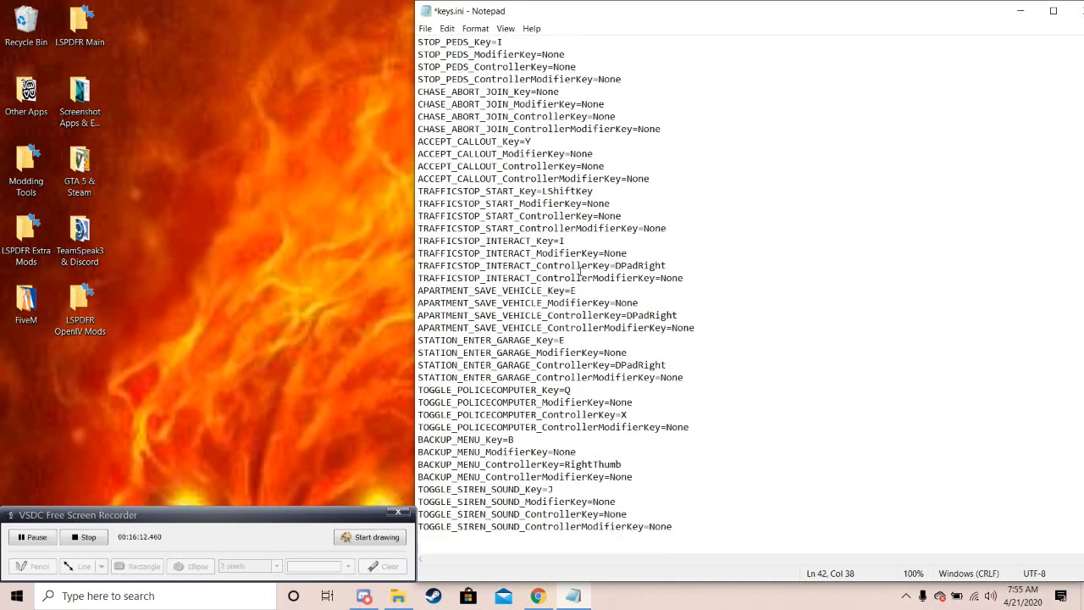
{"action": "left_click", "coordinate": [691, 263]}
{"action": "left_click", "coordinate": [688, 278]}
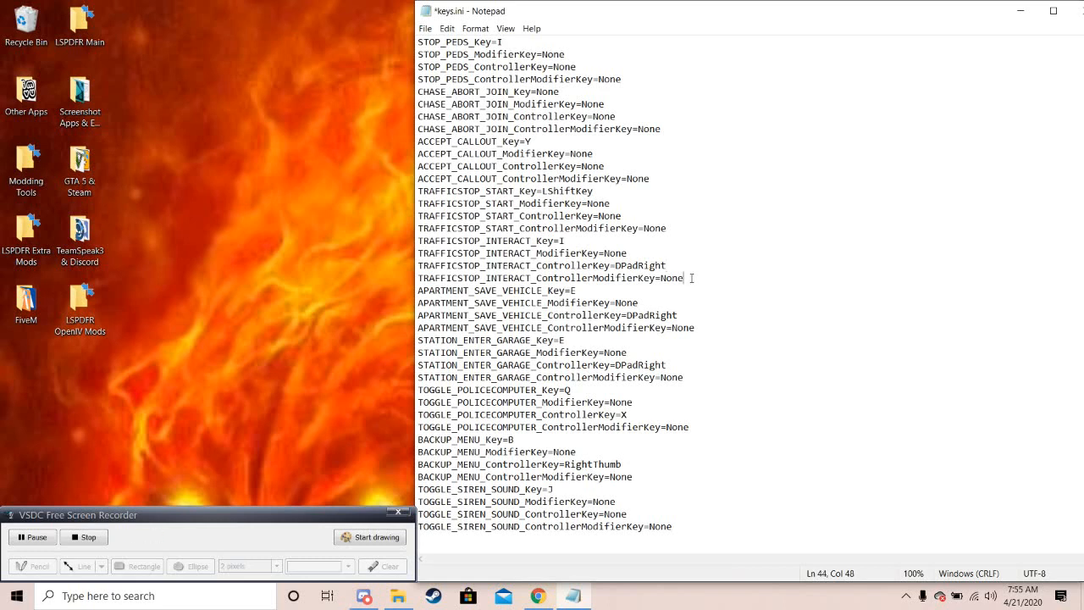
{"action": "left_click", "coordinate": [674, 265]}
{"action": "key", "text": "BackSpace"}
{"action": "key", "text": "BackSpace"}
{"action": "key", "text": "BackSpace"}
{"action": "key", "text": "BackSpace"}
{"action": "key", "text": "BackSpace"}
{"action": "key", "text": "BackSpace"}
{"action": "key", "text": "BackSpace"}
{"action": "key", "text": "BackSpace"}
{"action": "key", "text": "BackSpace"}
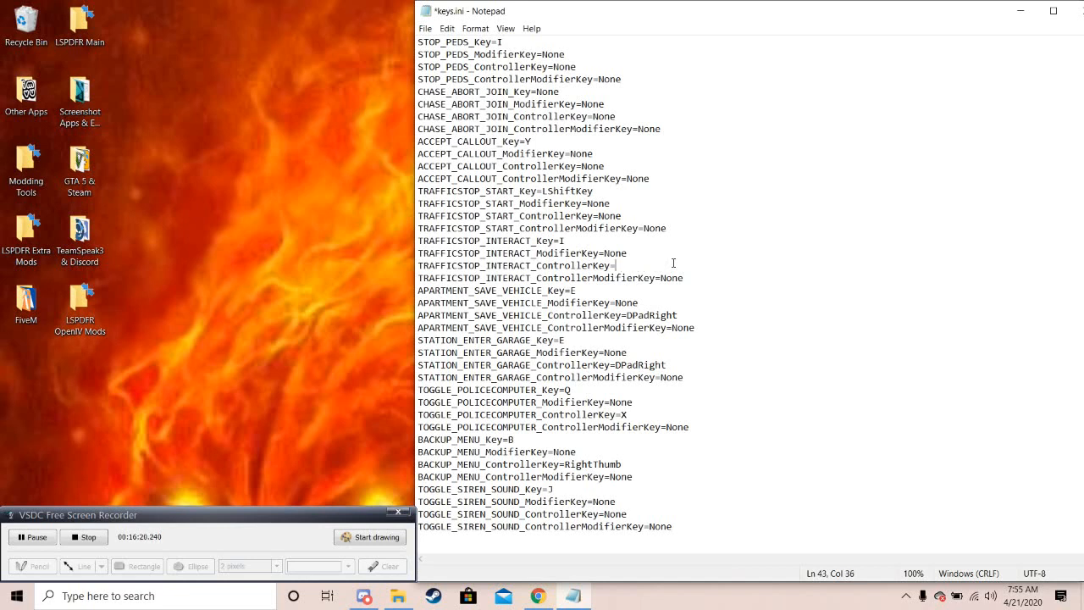
{"action": "type", "text": "None"}
Set TOGGLE_POLICECOMPUTER_ControllerKey to None.
{"action": "left_click", "coordinate": [623, 291]}
{"action": "left_click", "coordinate": [694, 304]}
{"action": "left_click", "coordinate": [645, 413]}
{"action": "key", "text": "BackSpace"}
{"action": "type", "text": "None"}
Save the edited keys.ini and close it.
{"action": "scroll", "coordinate": [584, 381], "scroll_direction": "up", "scroll_amount": 8}
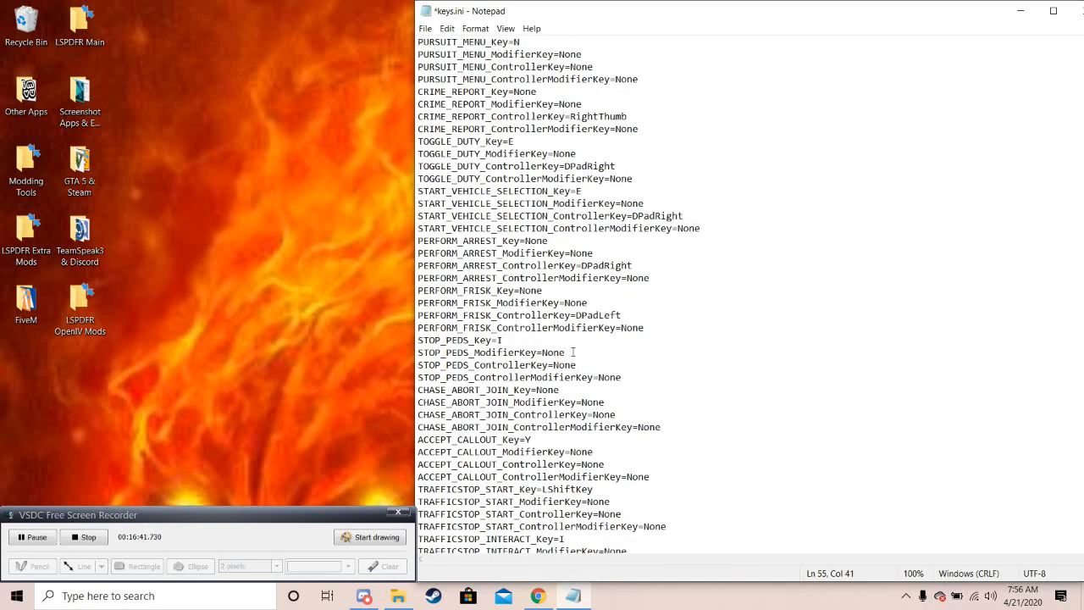
{"action": "left_click", "coordinate": [426, 29]}
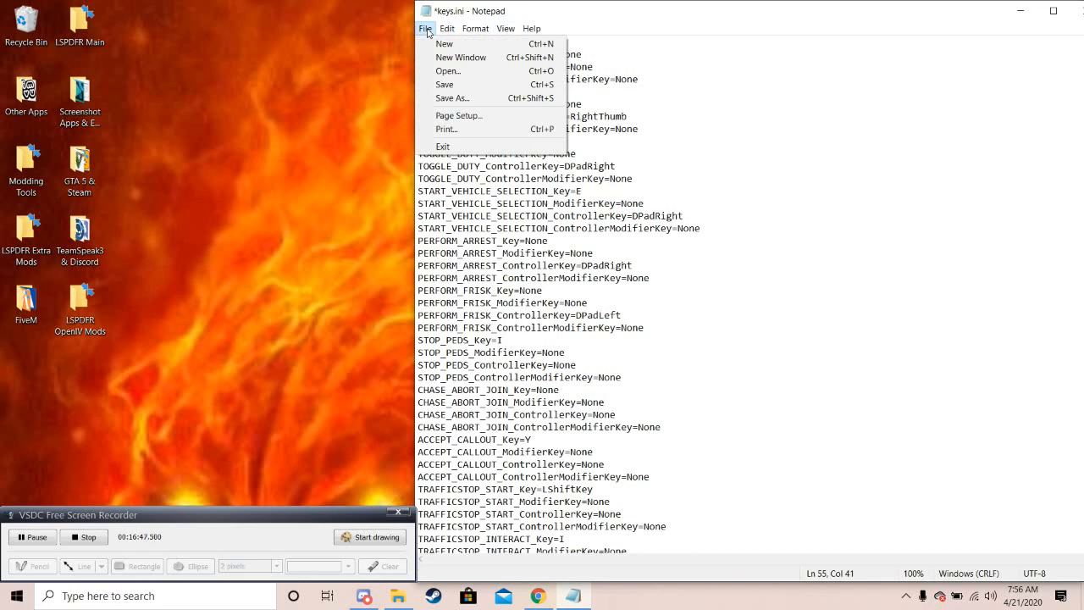
{"action": "left_click", "coordinate": [442, 84]}
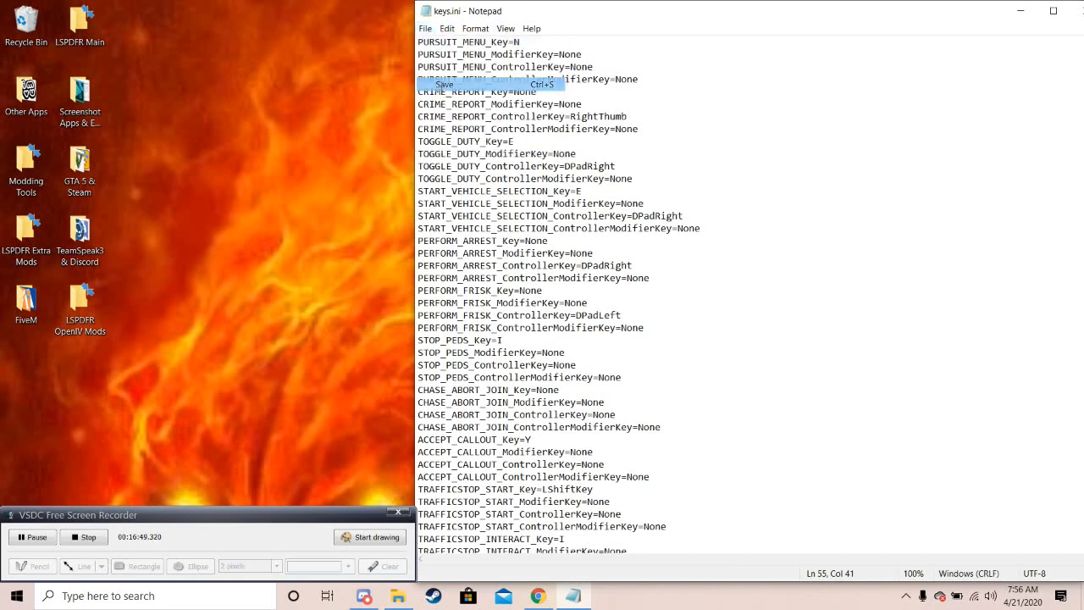
{"action": "left_click_drag", "start_coordinate": [838, 16], "coordinate": [753, 19]}
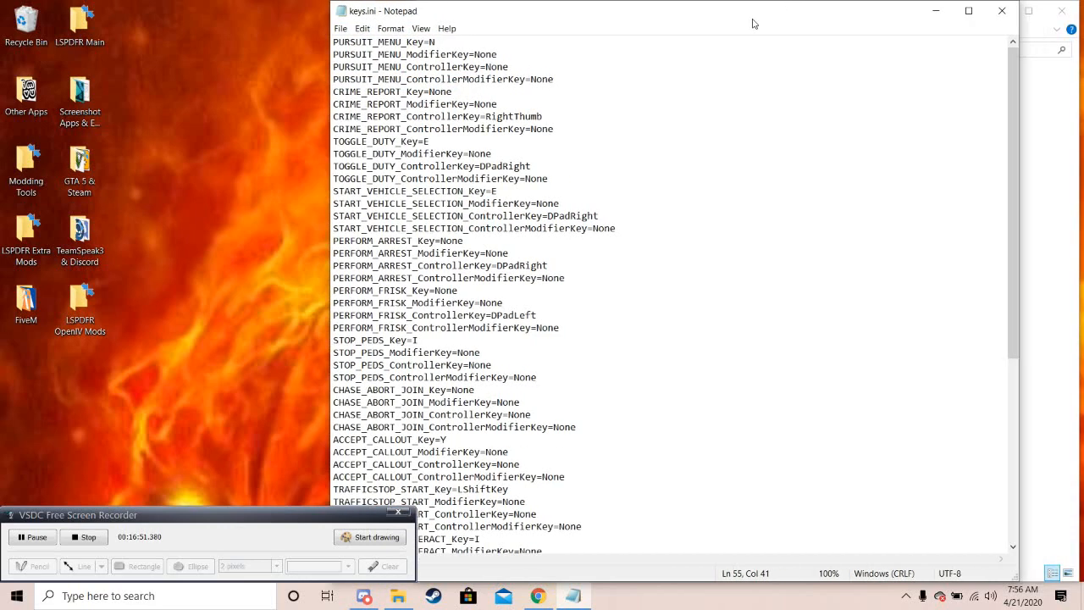
{"action": "left_click", "coordinate": [1002, 10]}
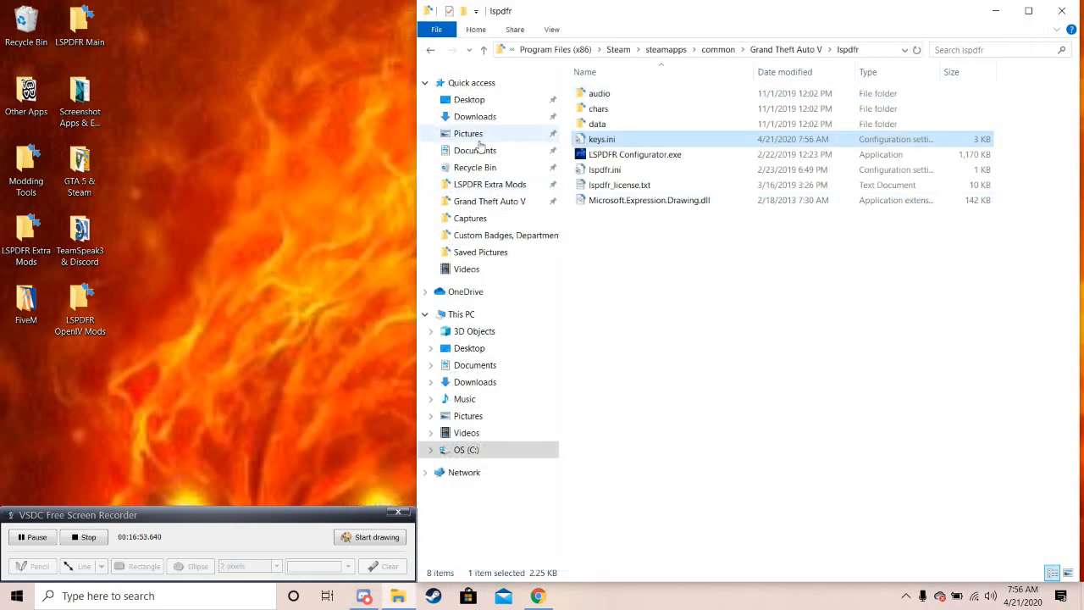
Create a desktop shortcut for RAGEPluginHook.exe from the Grand Theft Auto V folder.
{"action": "left_click", "coordinate": [431, 51]}
{"action": "scroll", "coordinate": [701, 310], "scroll_direction": "down", "scroll_amount": 13}
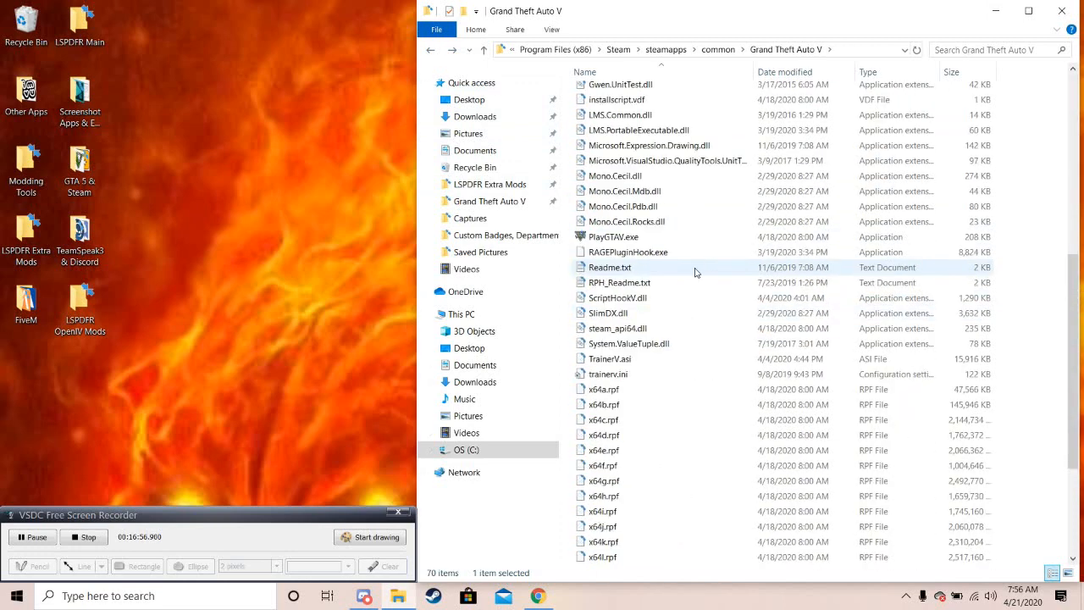
{"action": "scroll", "coordinate": [698, 304], "scroll_direction": "down", "scroll_amount": 1}
{"action": "scroll", "coordinate": [695, 296], "scroll_direction": "up", "scroll_amount": 5}
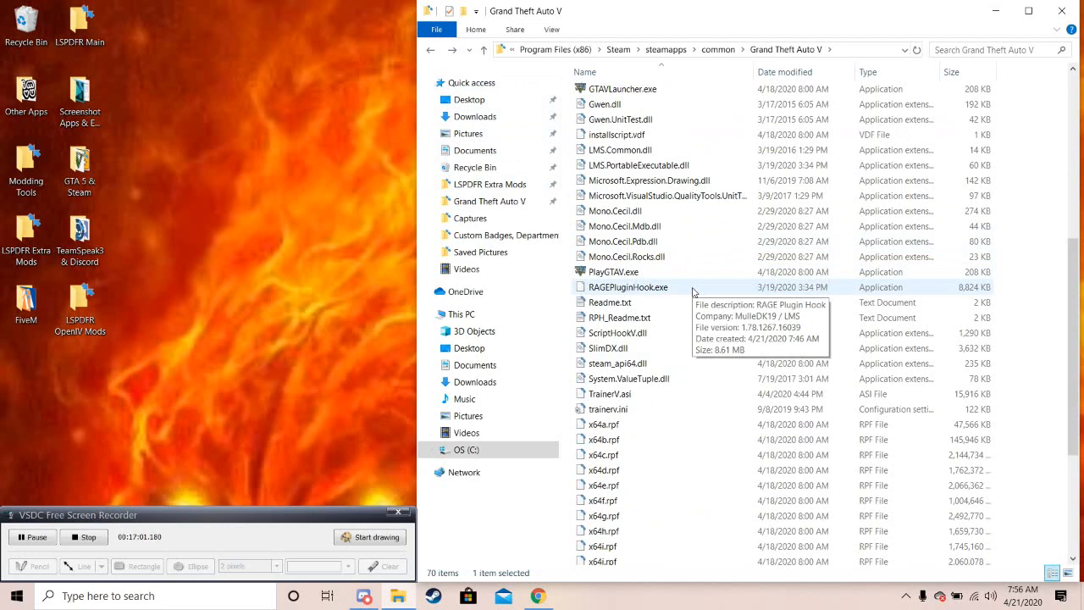
{"action": "left_click", "coordinate": [693, 291]}
{"action": "right_click", "coordinate": [693, 291]}
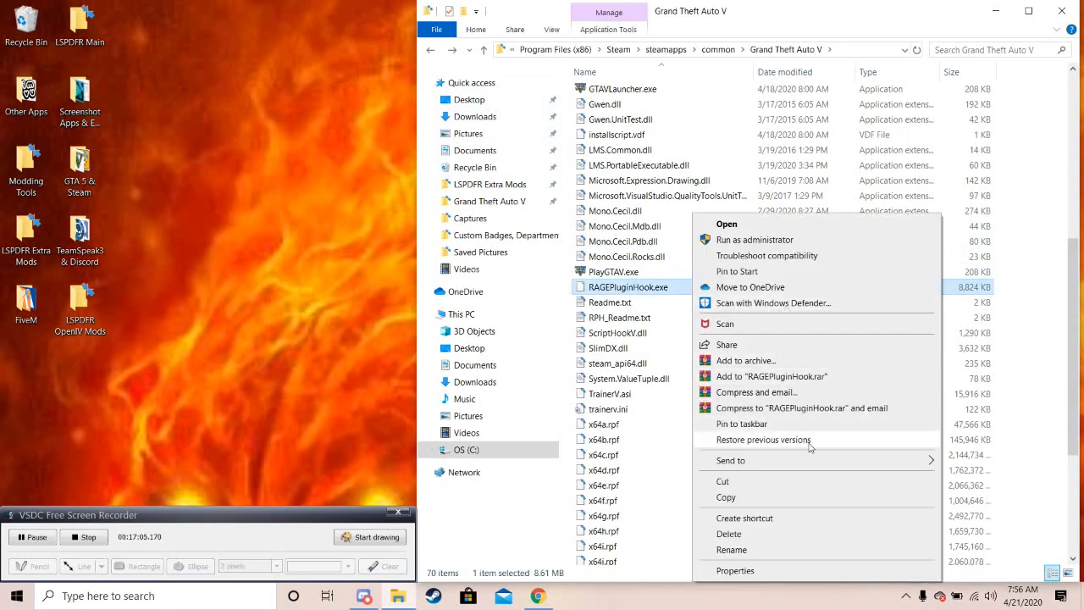
{"action": "mouse_move", "coordinate": [807, 464]}
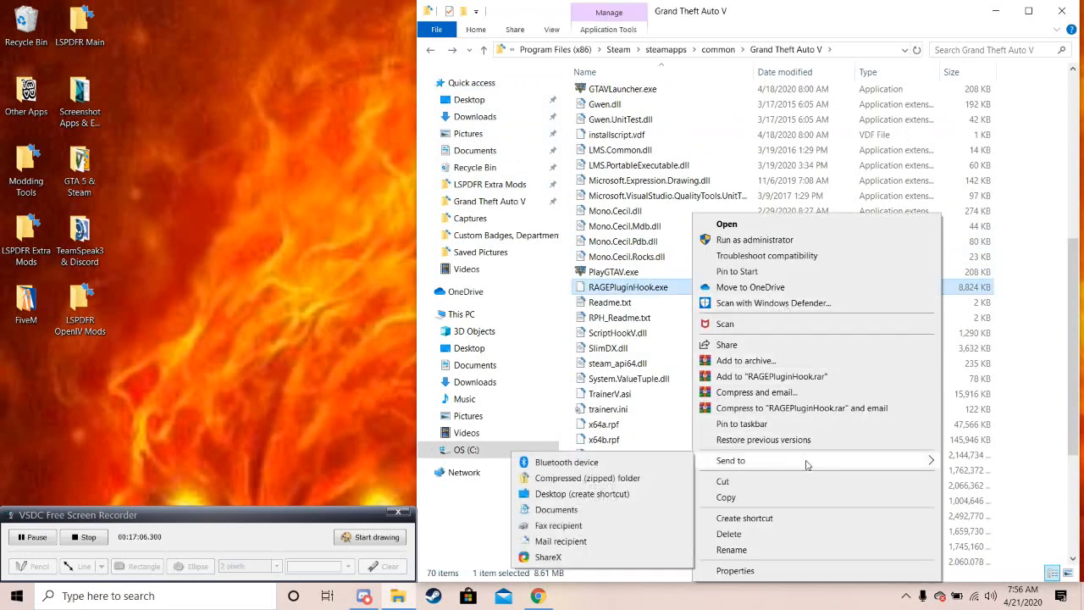
{"action": "left_click", "coordinate": [638, 494]}
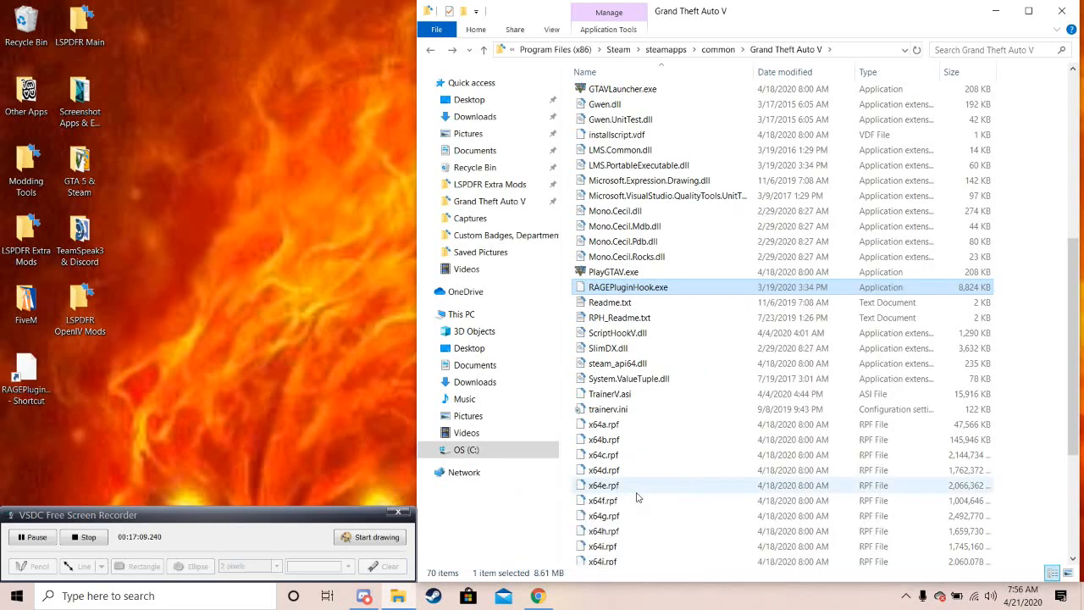
{"action": "left_click", "coordinate": [363, 353]}
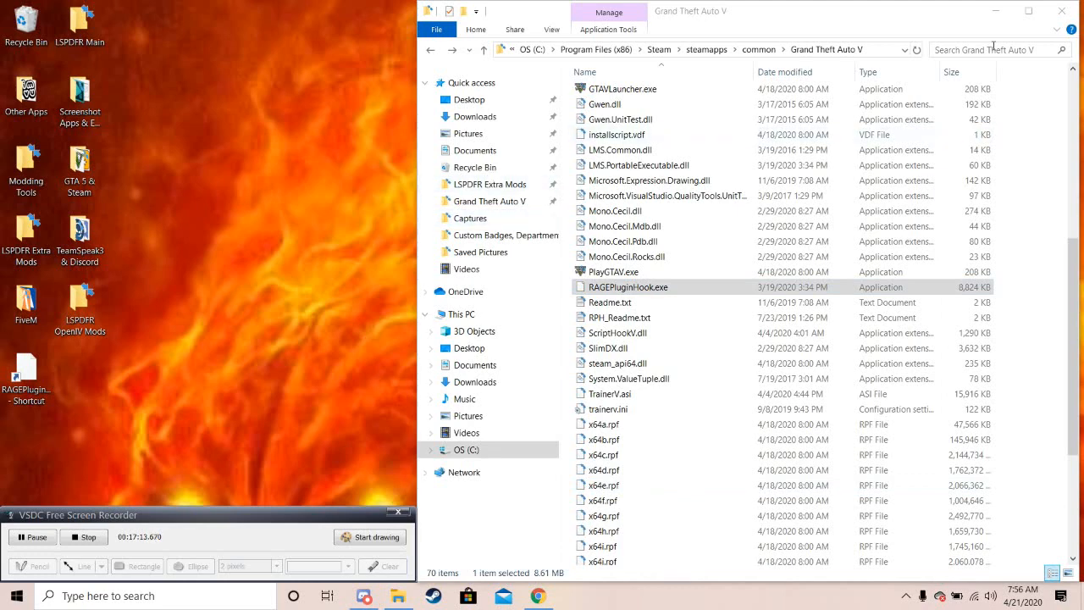
Launch RAGE Plugin Hook from the desktop shortcut, accept its disclaimer and agree to back up the current game version.
{"action": "left_click", "coordinate": [996, 11]}
{"action": "left_click_drag", "start_coordinate": [34, 377], "coordinate": [624, 583]}
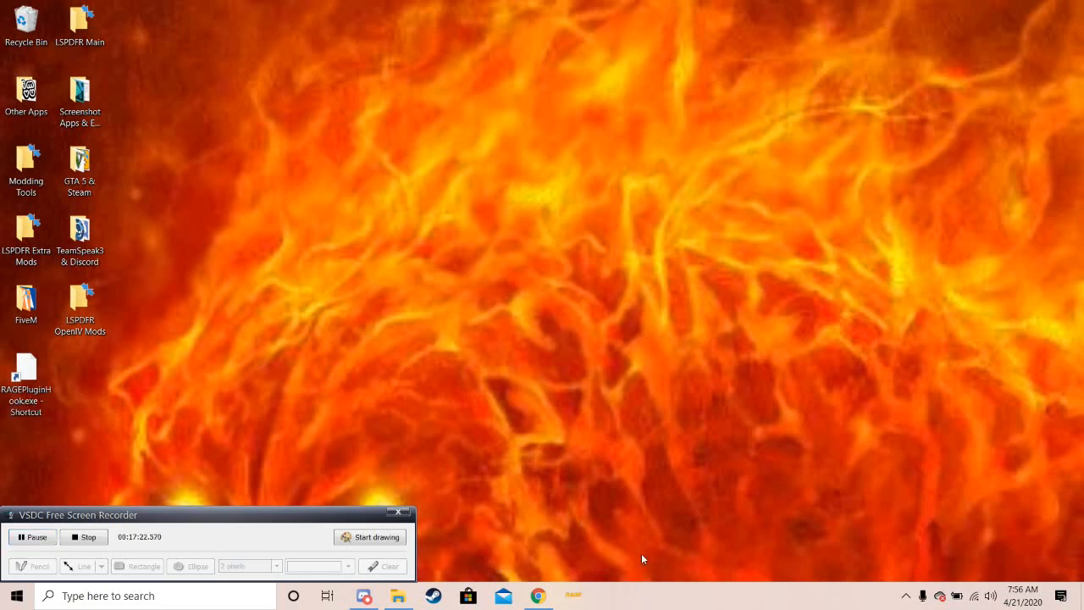
{"action": "left_click", "coordinate": [573, 596]}
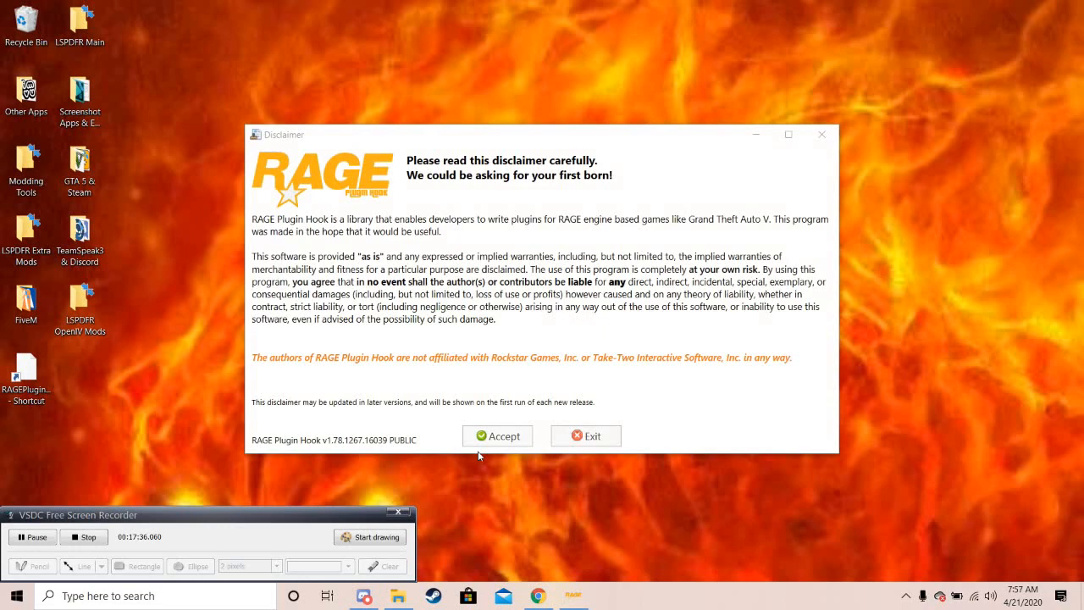
{"action": "left_click", "coordinate": [500, 439]}
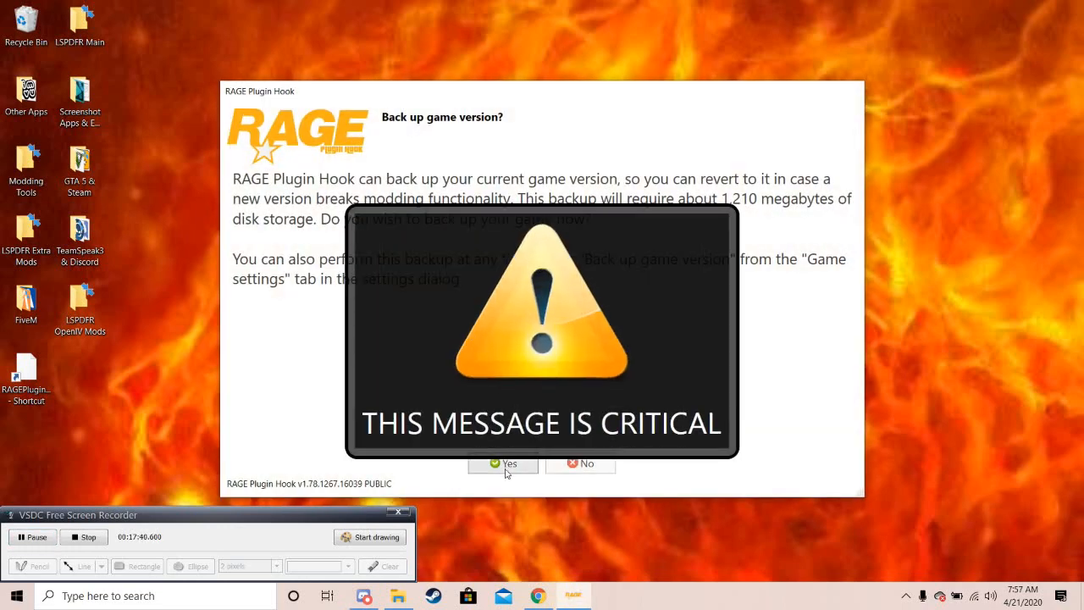
{"action": "left_click", "coordinate": [506, 469]}
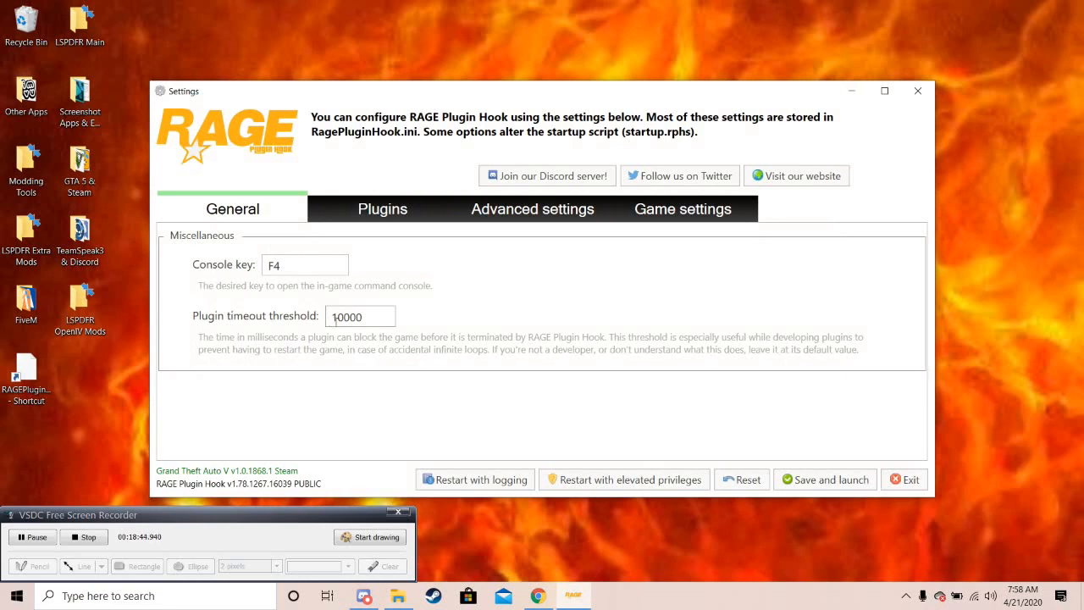
Edit the plugin timeout threshold in RAGE Plugin Hook's general settings.
{"action": "left_click", "coordinate": [311, 270]}
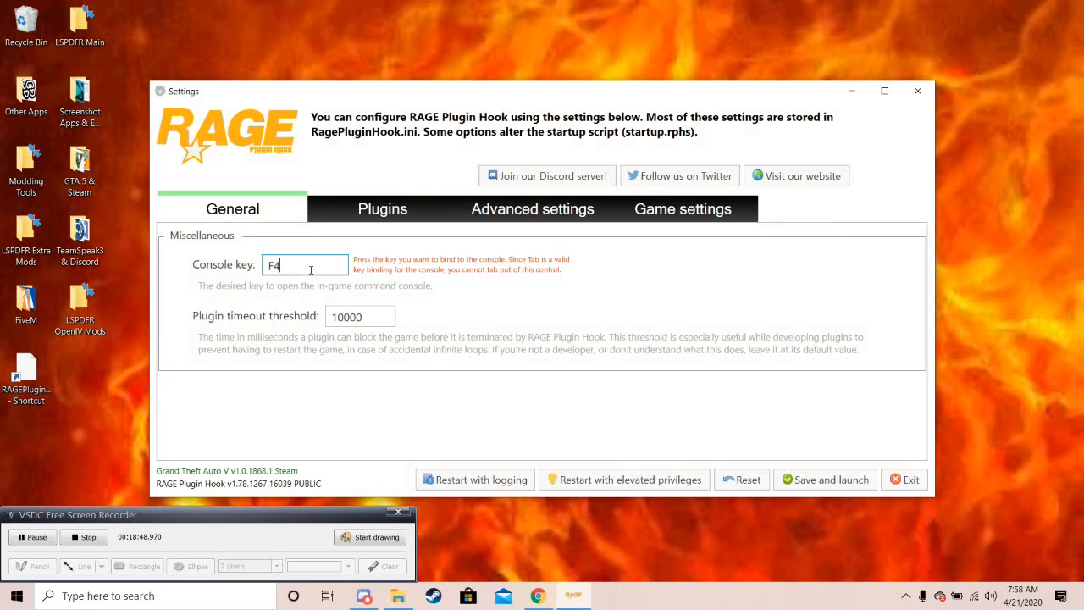
{"action": "left_click", "coordinate": [336, 319]}
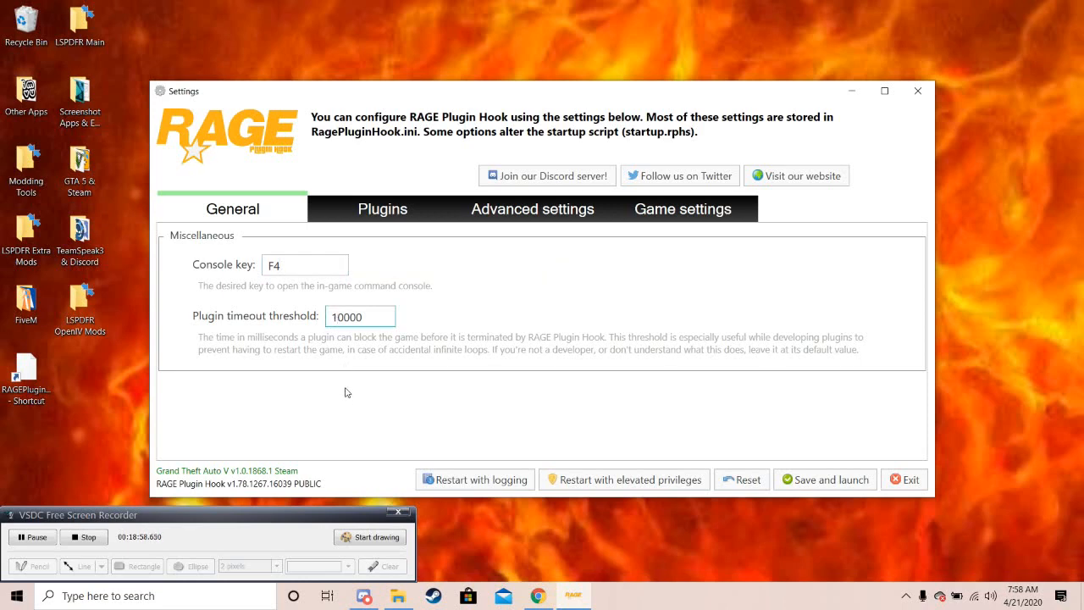
{"action": "key", "text": "BackSpace"}
{"action": "type", "text": "3"}
Check LSPD First Response in the plugin list and set the load sequence to load all plugins on startup.
{"action": "left_click", "coordinate": [377, 220]}
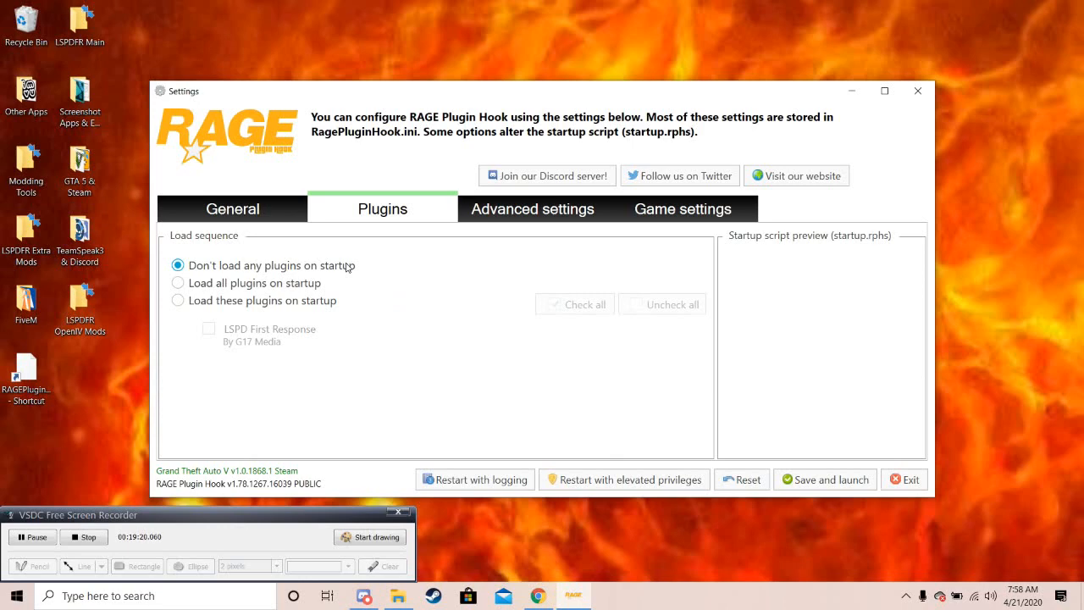
{"action": "left_click", "coordinate": [311, 303]}
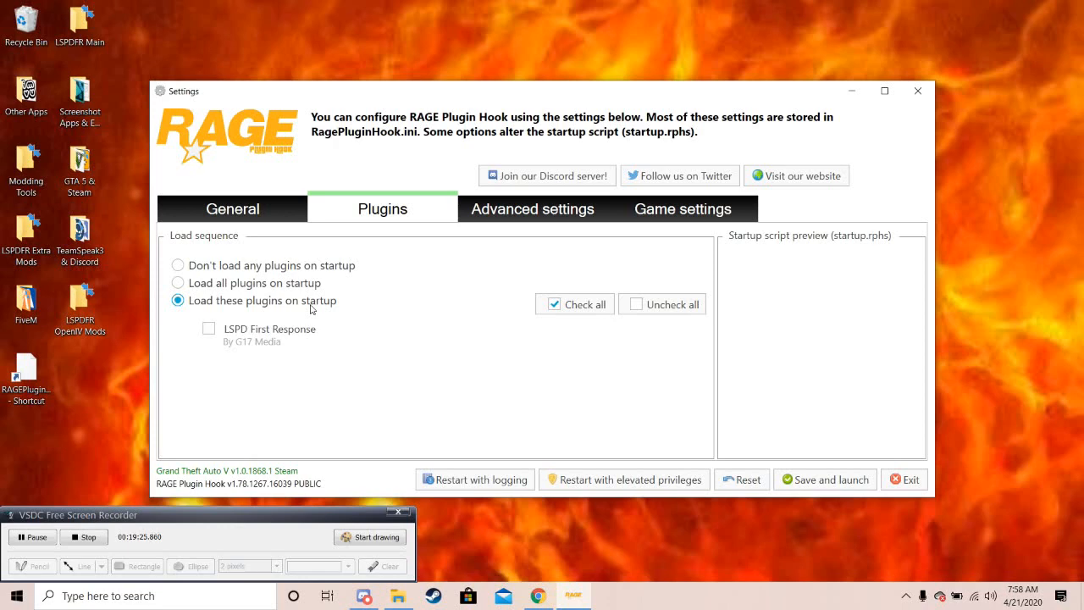
{"action": "left_click", "coordinate": [577, 306]}
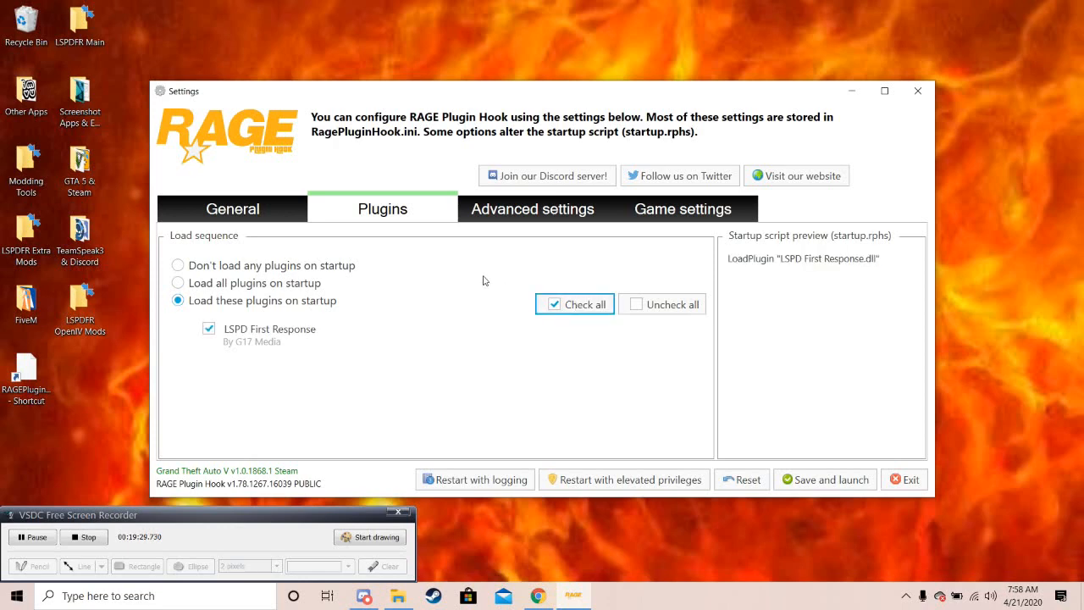
{"action": "left_click", "coordinate": [276, 283]}
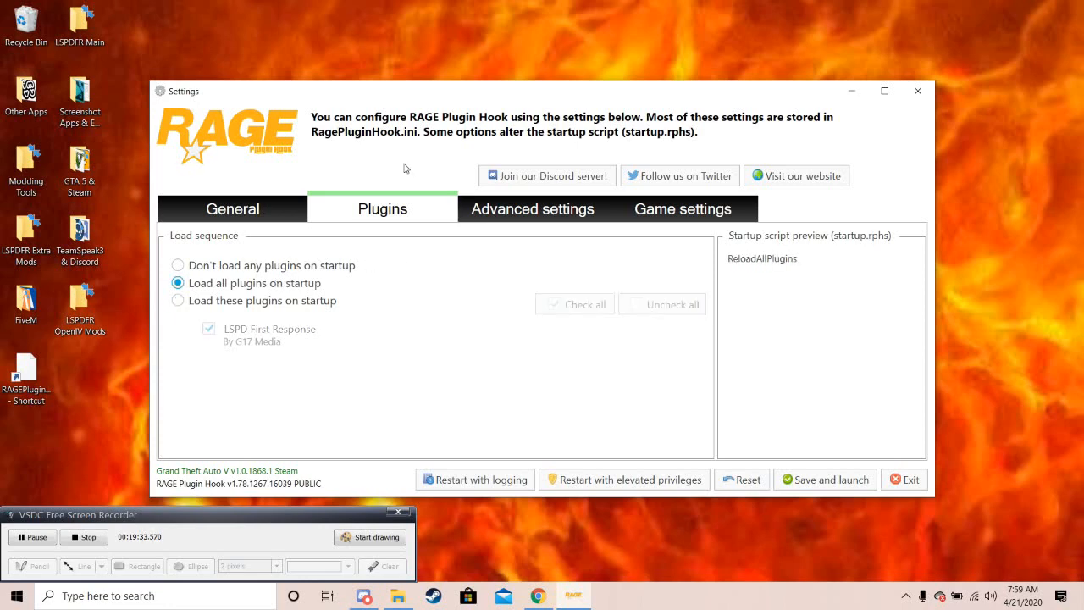
Look over the advanced settings and enable the Ignore Profile and DirectX 11 command line switches in the game settings.
{"action": "left_click", "coordinate": [505, 210]}
{"action": "scroll", "coordinate": [266, 399], "scroll_direction": "down", "scroll_amount": 2}
{"action": "scroll", "coordinate": [334, 395], "scroll_direction": "up", "scroll_amount": 3}
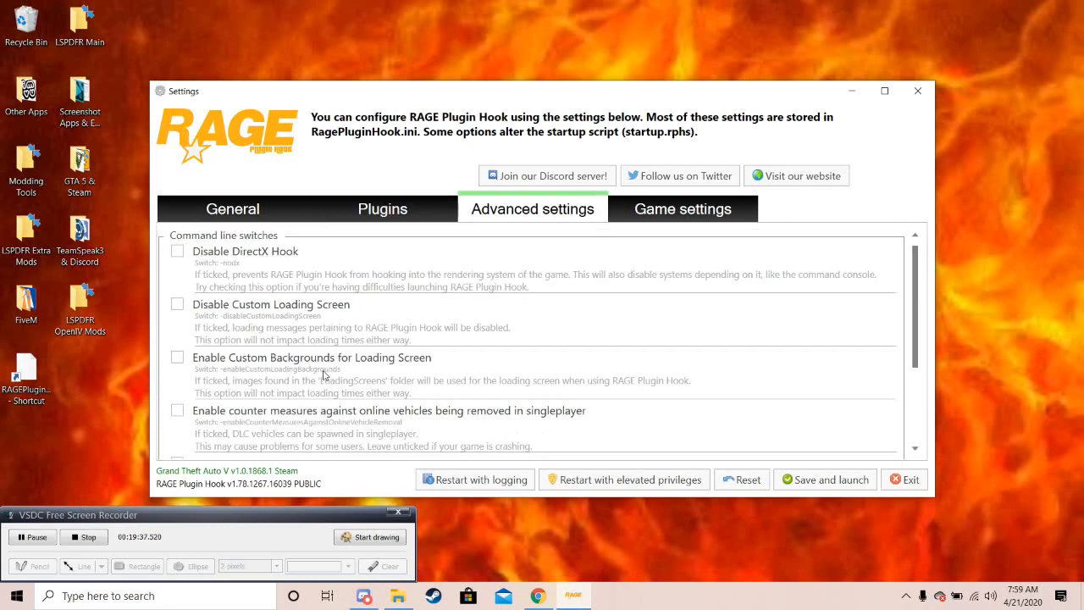
{"action": "left_click", "coordinate": [653, 216]}
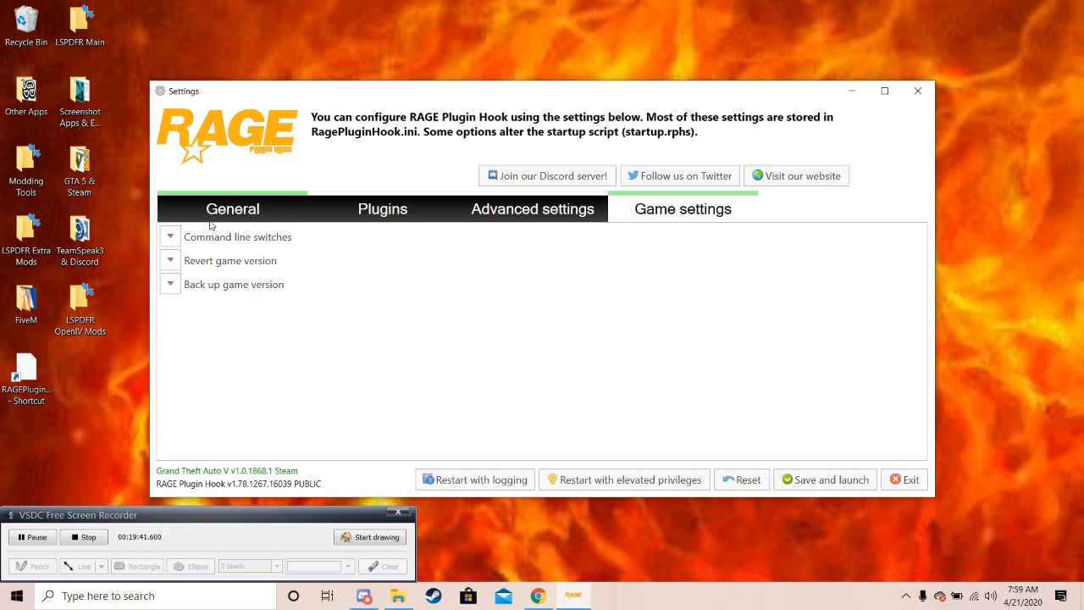
{"action": "left_click", "coordinate": [170, 238]}
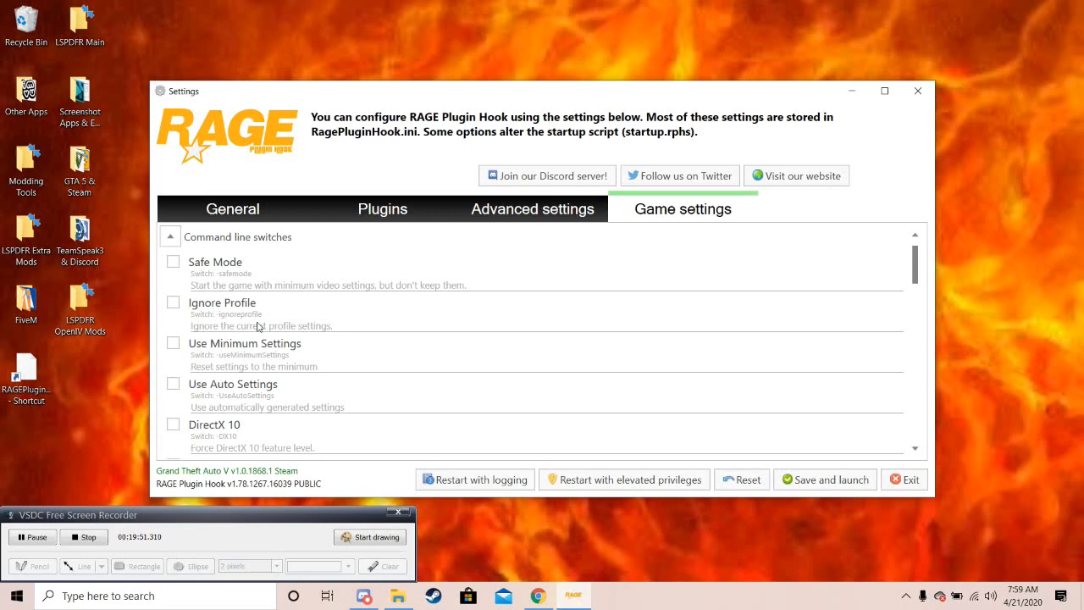
{"action": "left_click", "coordinate": [175, 303]}
{"action": "scroll", "coordinate": [205, 327], "scroll_direction": "down", "scroll_amount": 1}
{"action": "scroll", "coordinate": [205, 327], "scroll_direction": "down", "scroll_amount": 2}
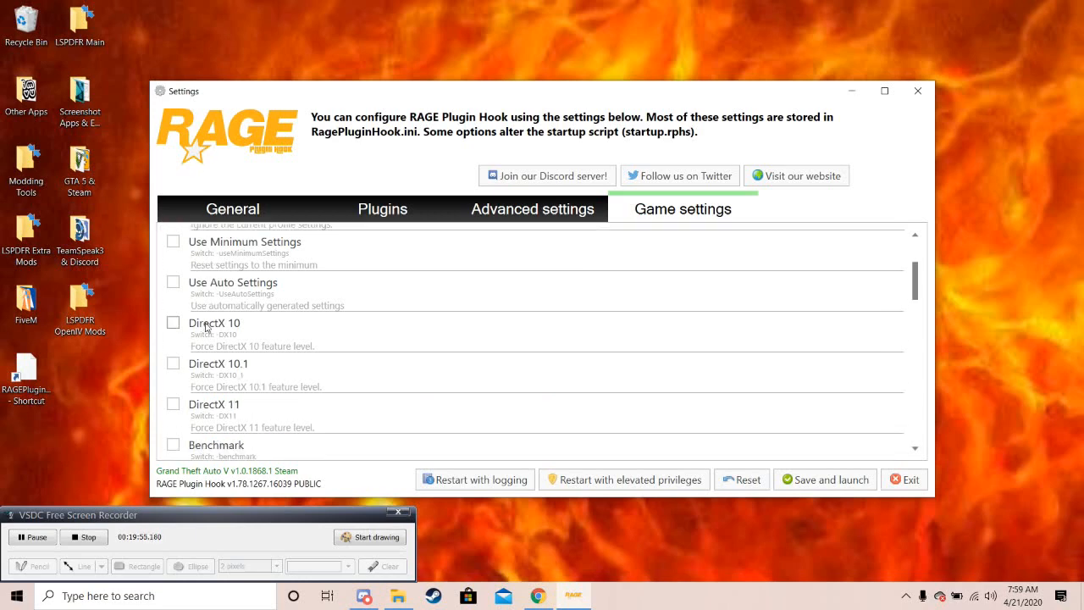
{"action": "left_click", "coordinate": [175, 404]}
Enable the Force Windowed Mode and Borderless Window switches for the game.
{"action": "scroll", "coordinate": [320, 378], "scroll_direction": "down", "scroll_amount": 1}
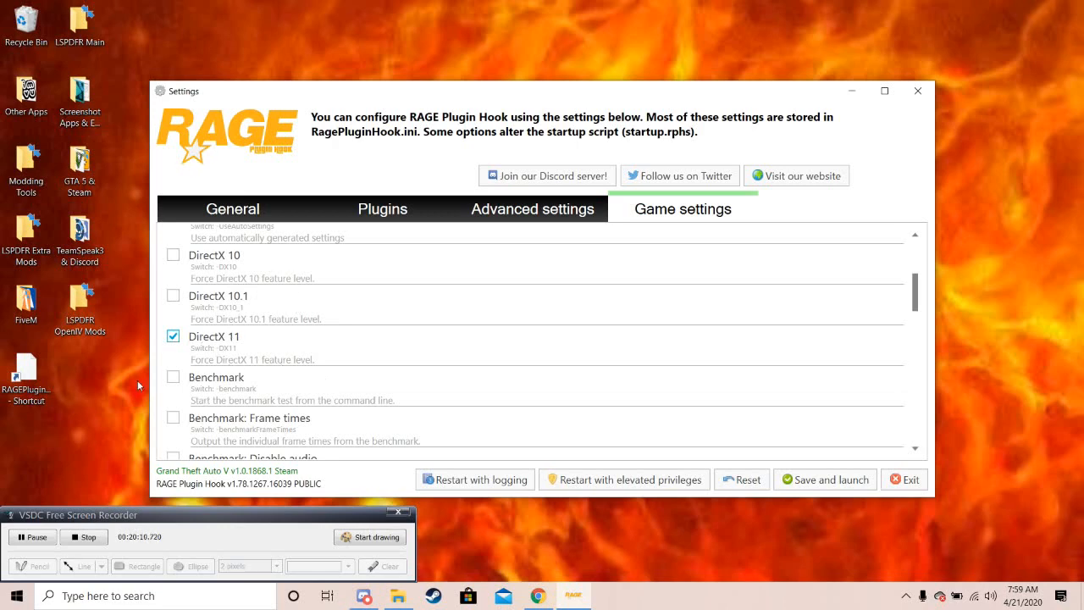
{"action": "scroll", "coordinate": [329, 402], "scroll_direction": "down", "scroll_amount": 1}
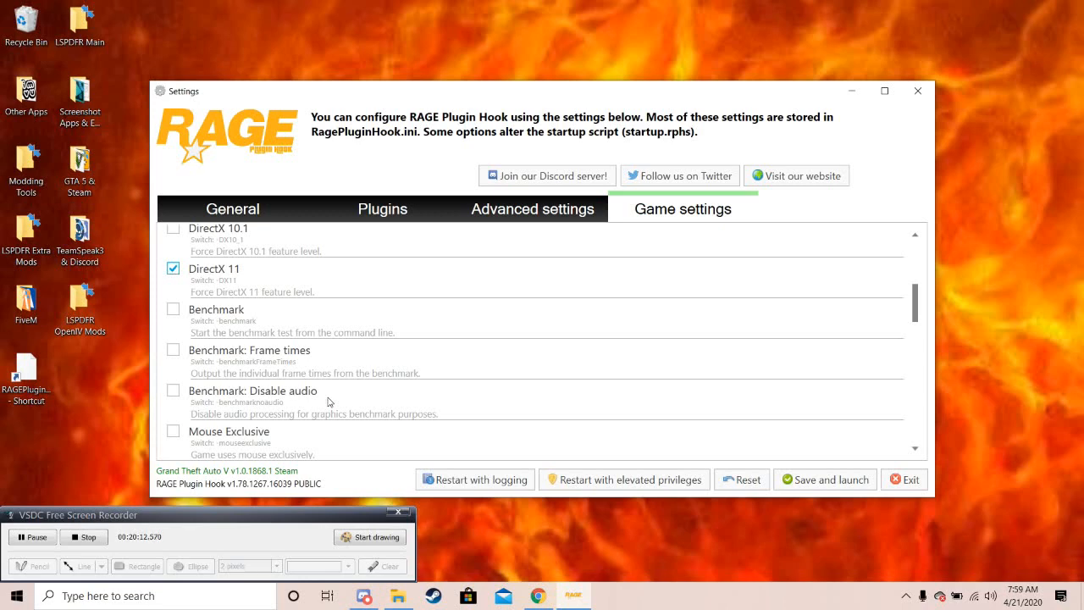
{"action": "scroll", "coordinate": [313, 354], "scroll_direction": "down", "scroll_amount": 1}
{"action": "scroll", "coordinate": [309, 345], "scroll_direction": "down", "scroll_amount": 1}
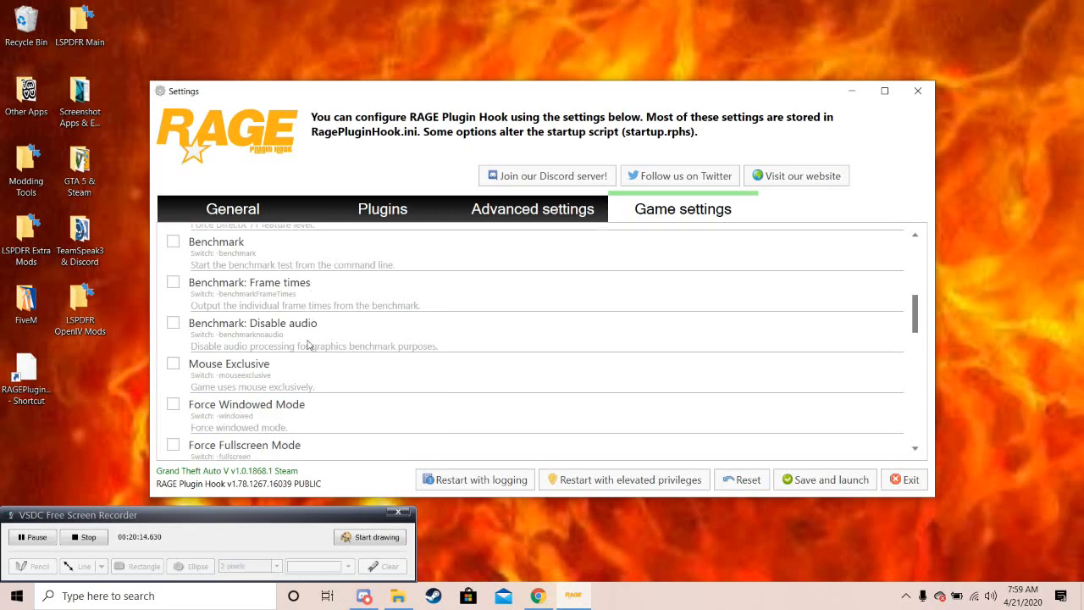
{"action": "scroll", "coordinate": [308, 345], "scroll_direction": "down", "scroll_amount": 1}
{"action": "scroll", "coordinate": [300, 337], "scroll_direction": "down", "scroll_amount": 2}
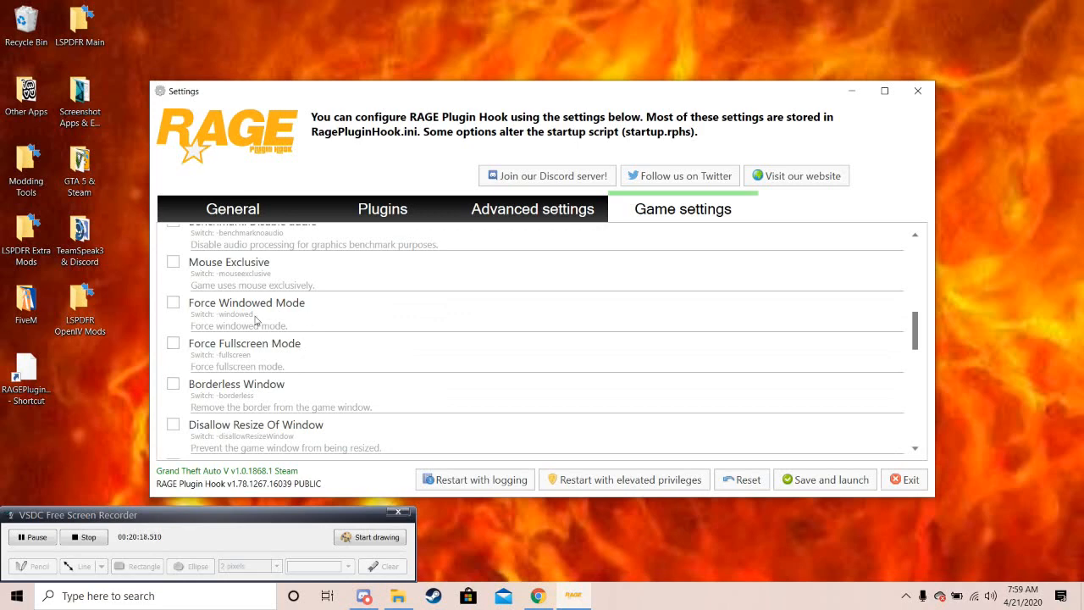
{"action": "scroll", "coordinate": [254, 299], "scroll_direction": "down", "scroll_amount": 1}
{"action": "scroll", "coordinate": [215, 285], "scroll_direction": "up", "scroll_amount": 1}
{"action": "left_click", "coordinate": [173, 305]}
{"action": "left_click", "coordinate": [172, 386]}
Enable the Ignore Different Video Card switch and collapse the list of command line switches.
{"action": "scroll", "coordinate": [310, 358], "scroll_direction": "down", "scroll_amount": 2}
{"action": "scroll", "coordinate": [327, 363], "scroll_direction": "down", "scroll_amount": 3}
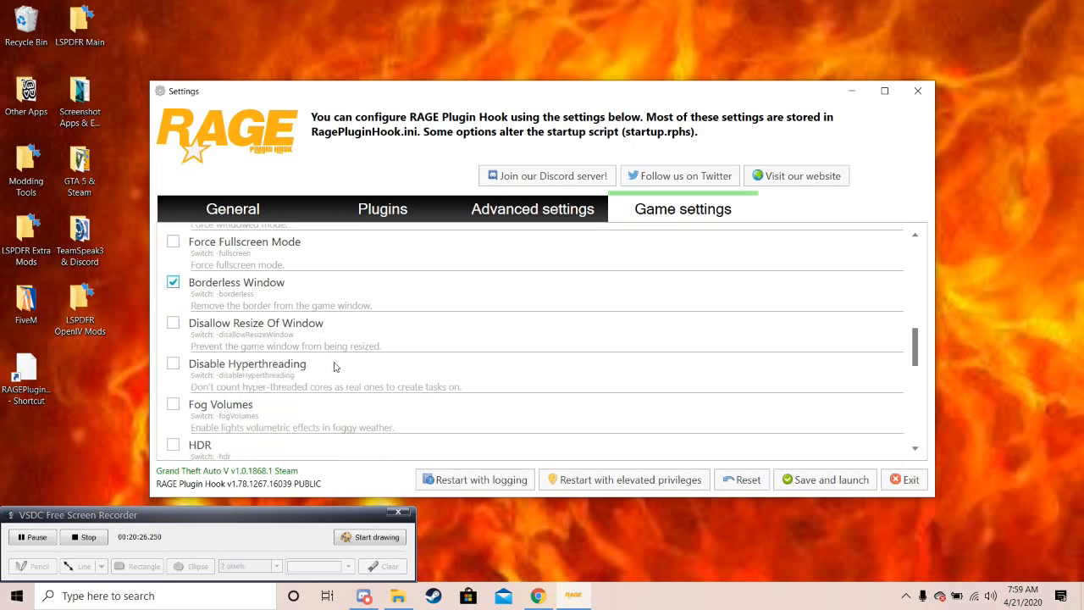
{"action": "scroll", "coordinate": [333, 366], "scroll_direction": "down", "scroll_amount": 1}
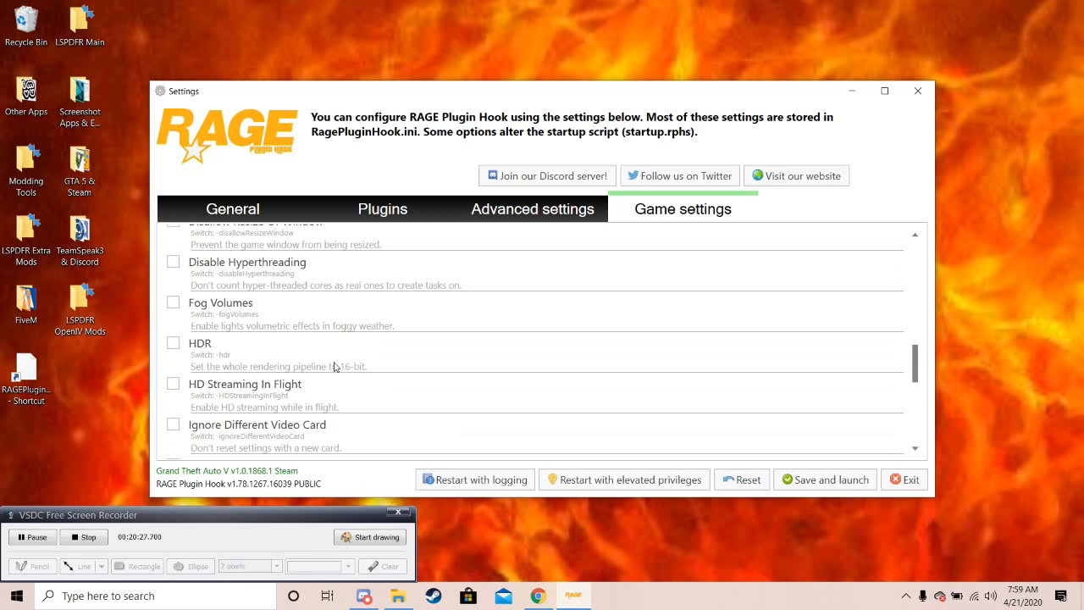
{"action": "left_click", "coordinate": [302, 428]}
{"action": "scroll", "coordinate": [305, 415], "scroll_direction": "down", "scroll_amount": 2}
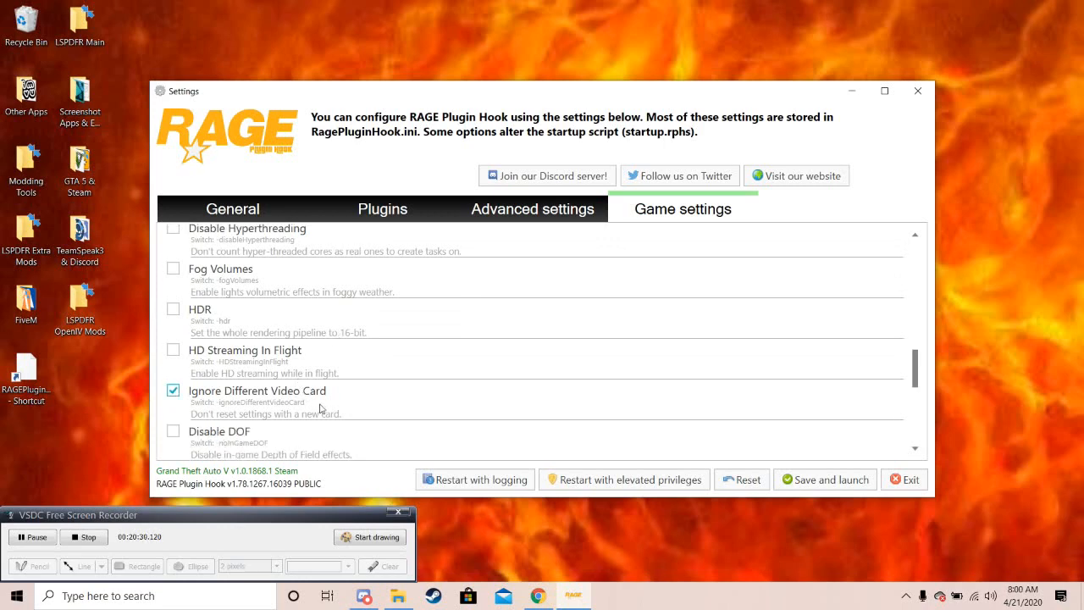
{"action": "scroll", "coordinate": [314, 391], "scroll_direction": "up", "scroll_amount": 1}
{"action": "scroll", "coordinate": [305, 378], "scroll_direction": "up", "scroll_amount": 12}
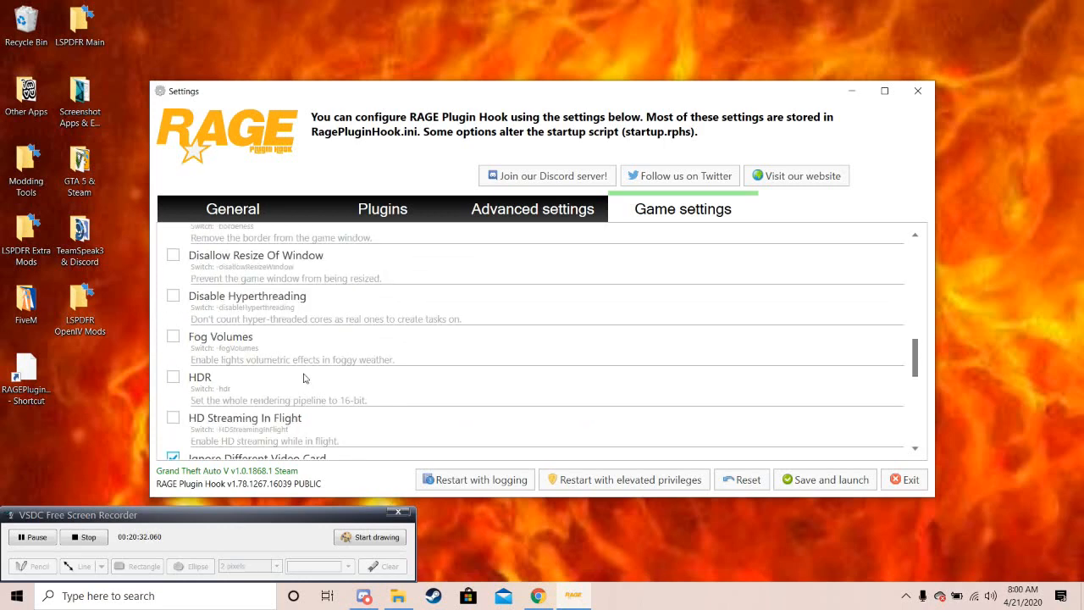
{"action": "scroll", "coordinate": [304, 378], "scroll_direction": "up", "scroll_amount": 5}
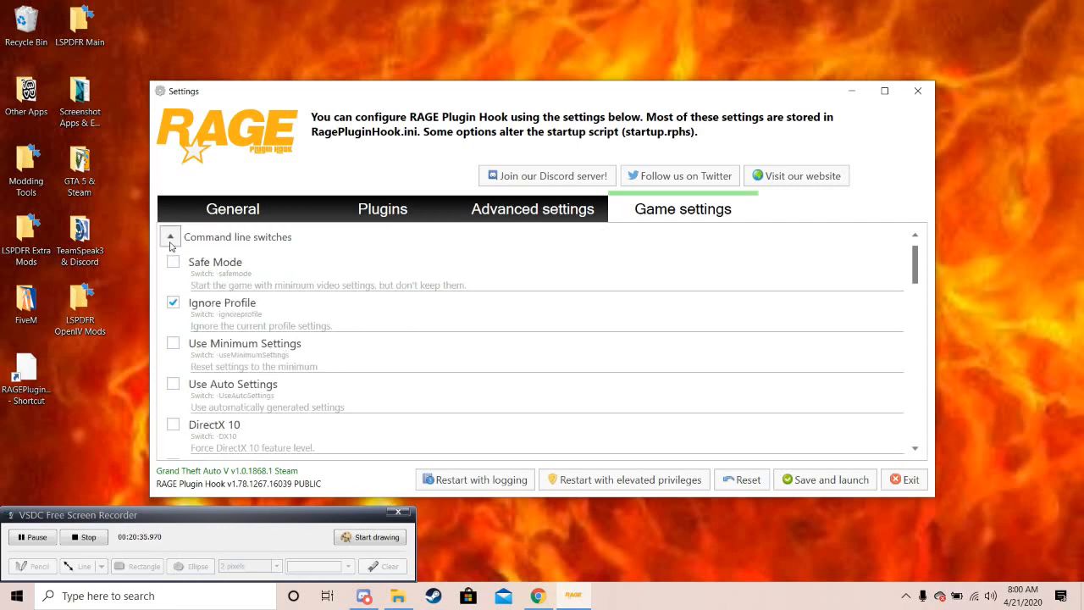
{"action": "left_click", "coordinate": [171, 238]}
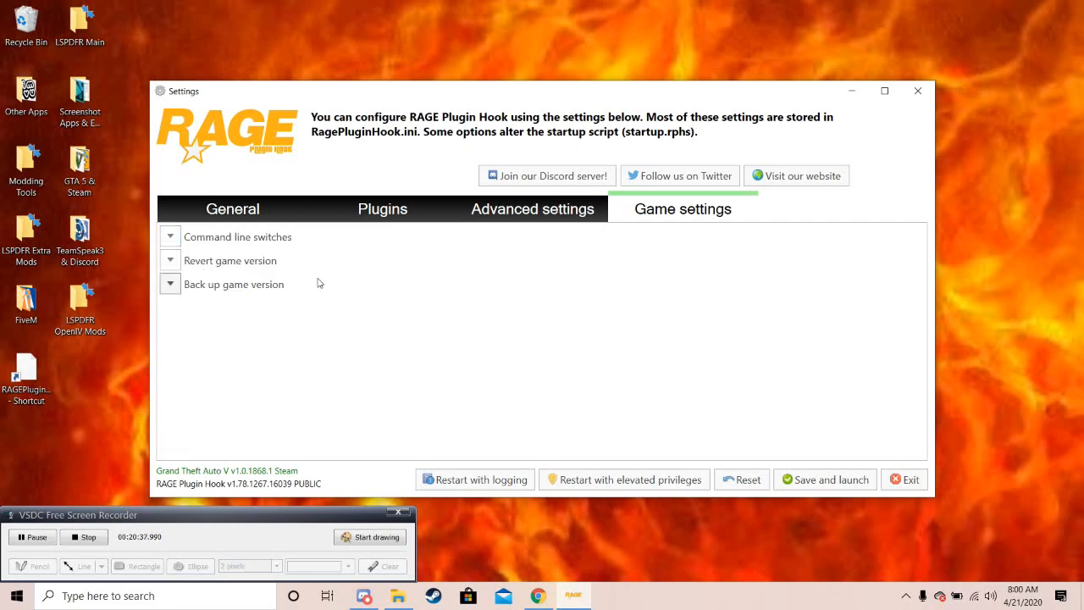